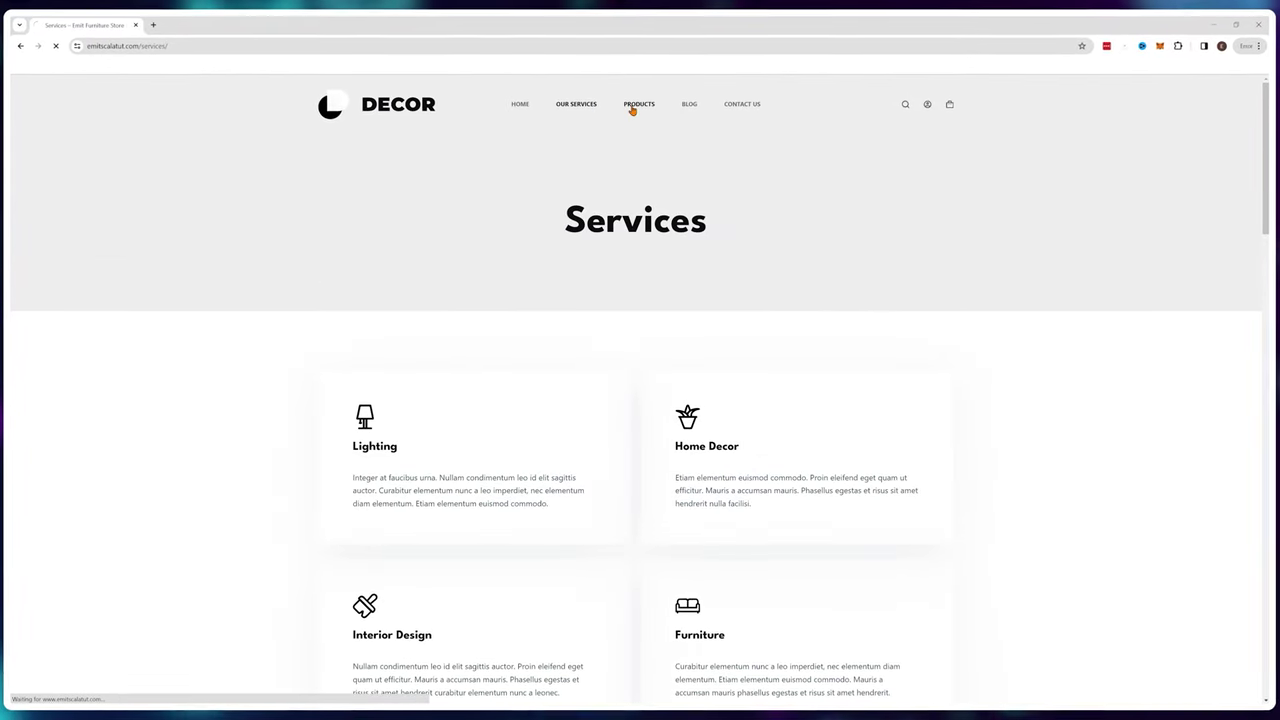
- Scroll up and down through the Emit Furniture Store site's pages
scroll(738, 214, down, 10)
scroll(738, 214, up, 10)
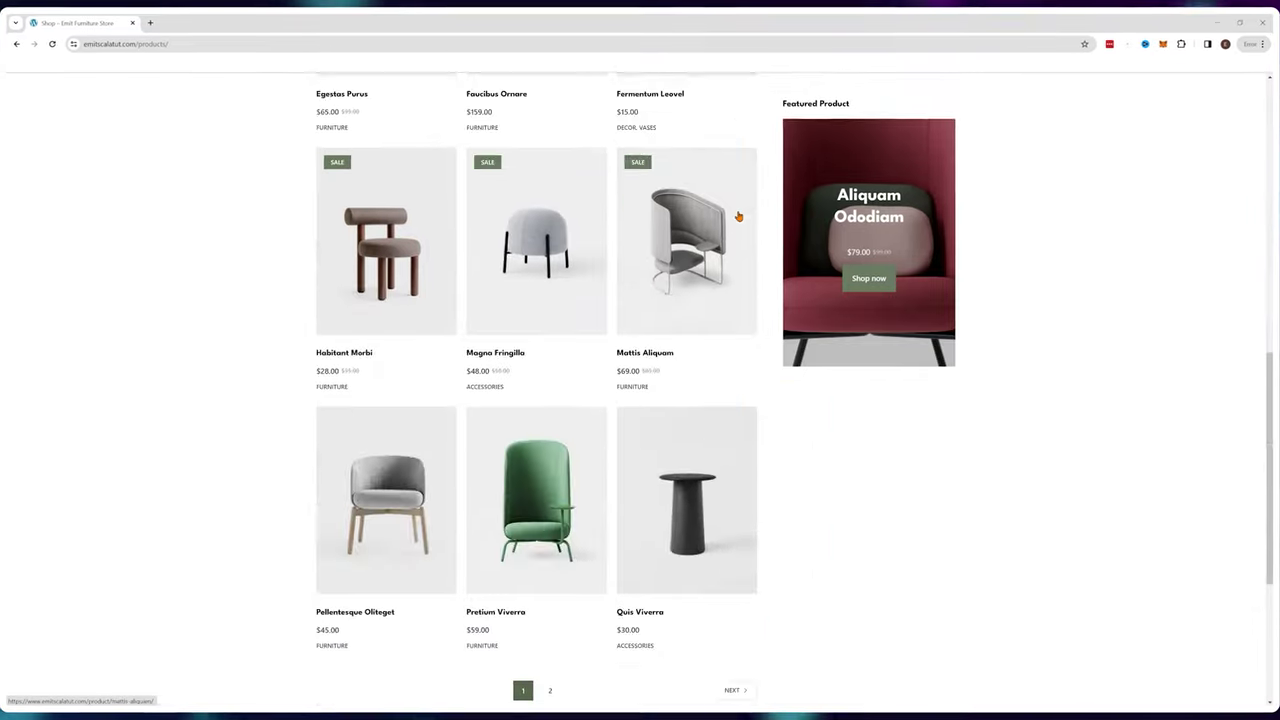
scroll(840, 220, down, 5)
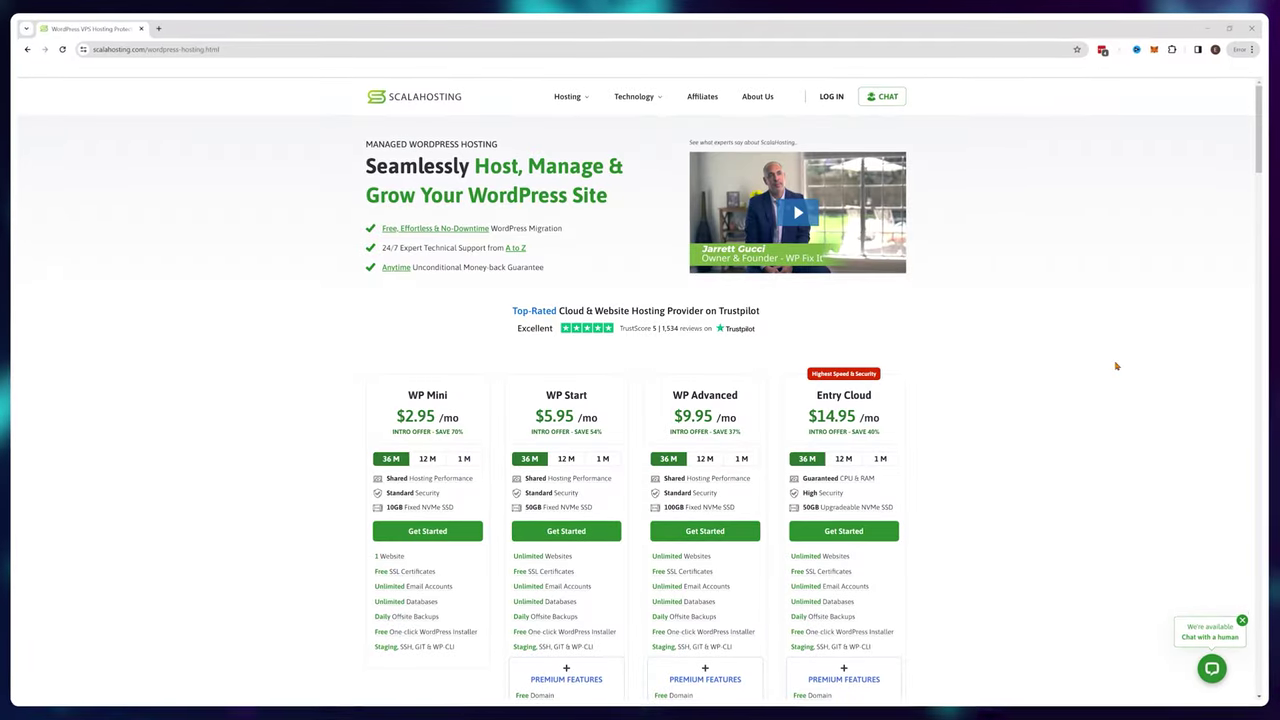
- Scroll to the WordPress hosting plans and start an Entry Cloud order with the 10% promo
scroll(1117, 366, down, 1)
scroll(1117, 366, down, 1)
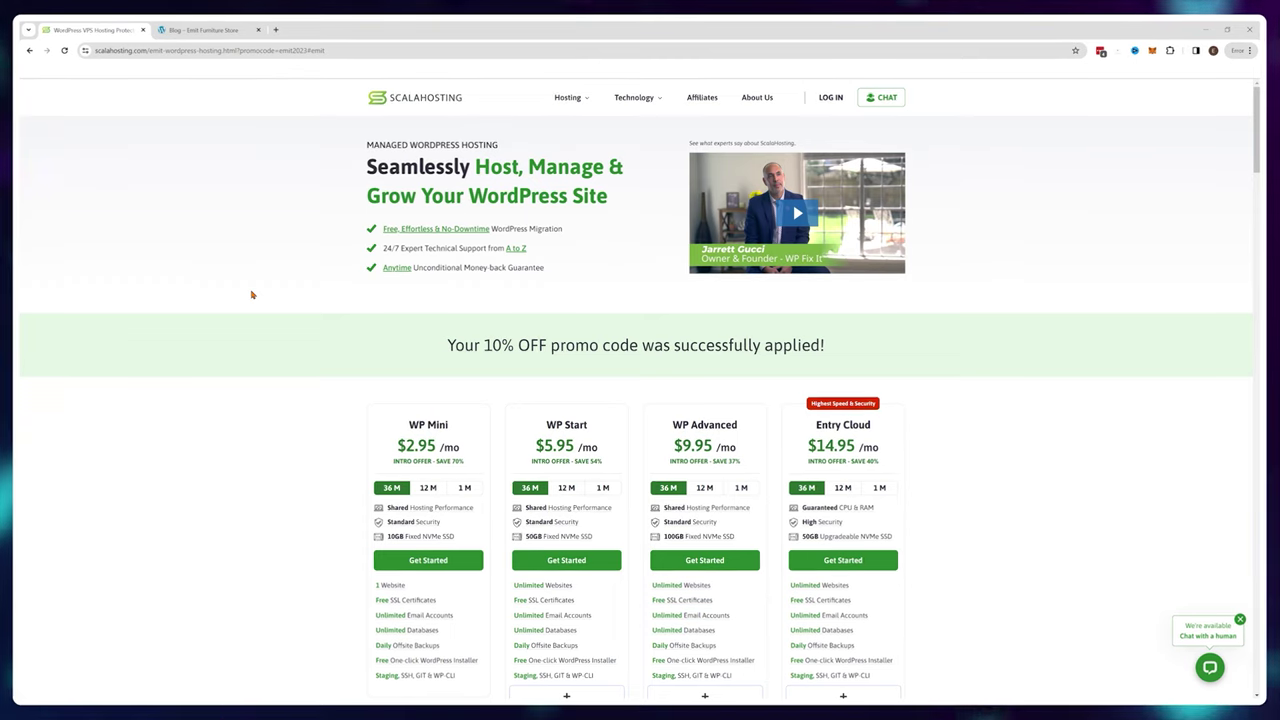
scroll(252, 294, down, 4)
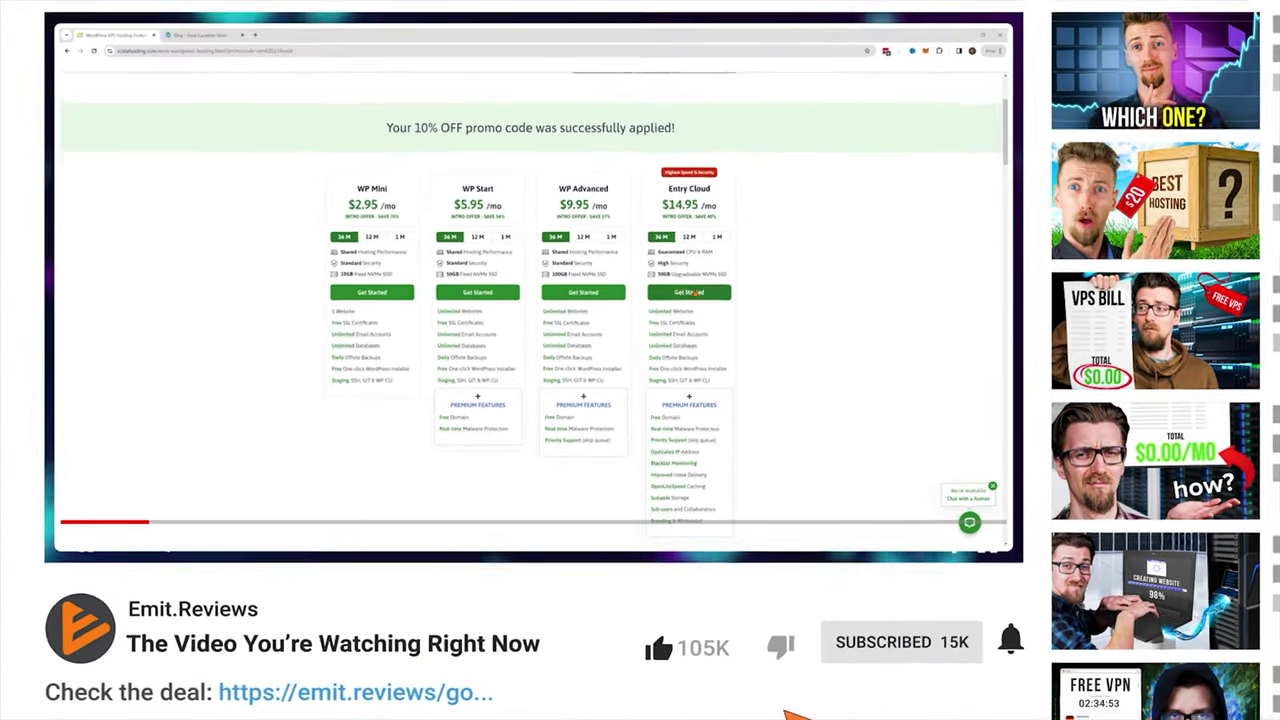
click(689, 292)
scroll(744, 301, down, 5)
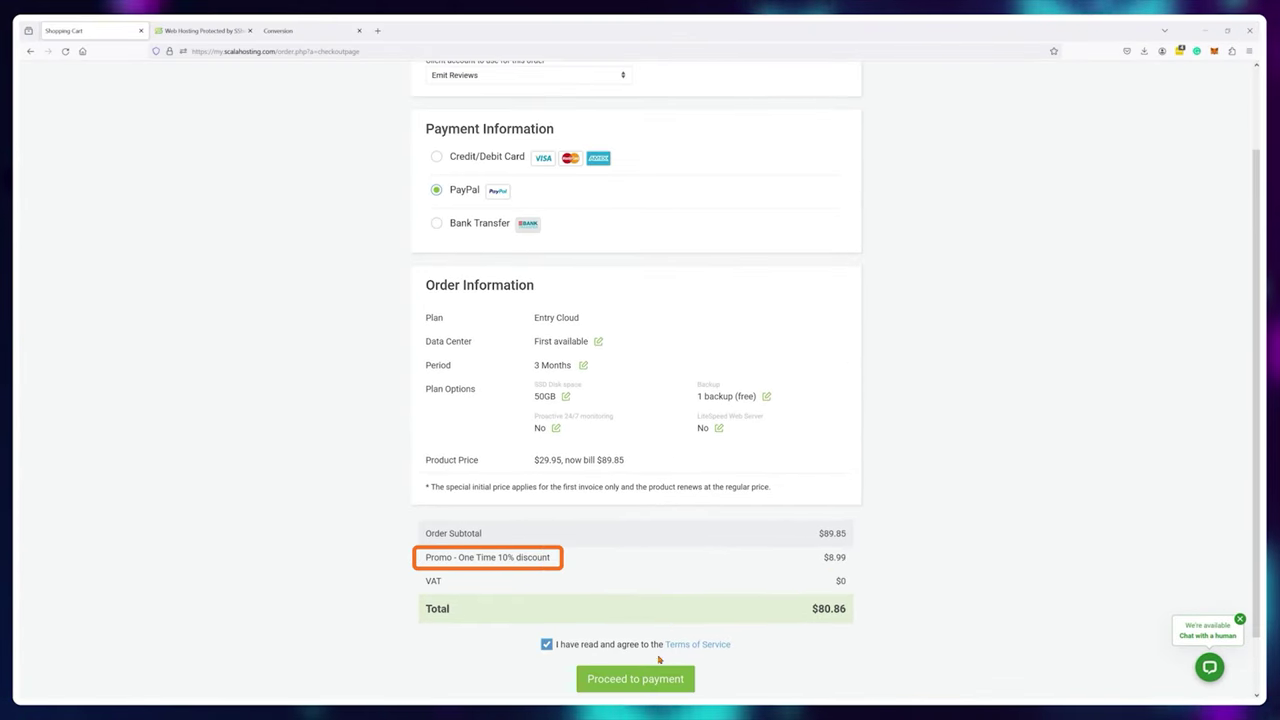
- Proceed to payment for the Entry Cloud order
click(650, 680)
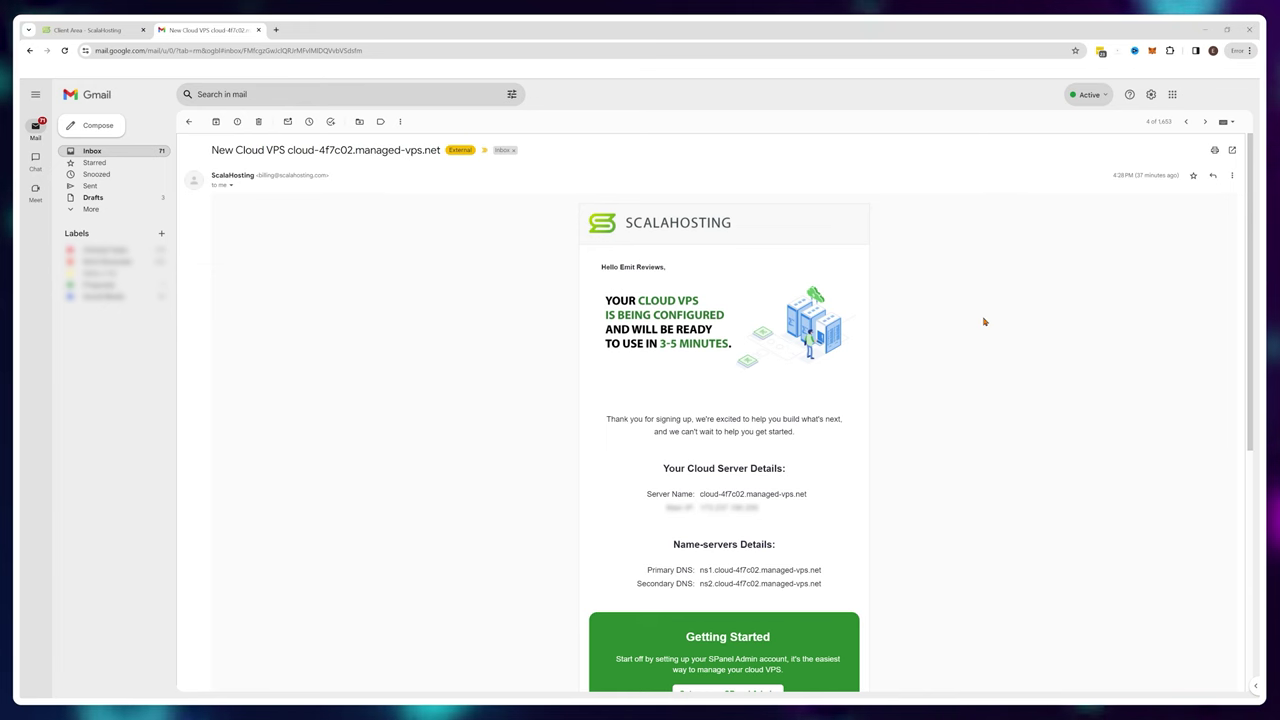
- Scroll the Cloud VPS welcome email down to the Getting Started box
scroll(984, 321, down, 5)
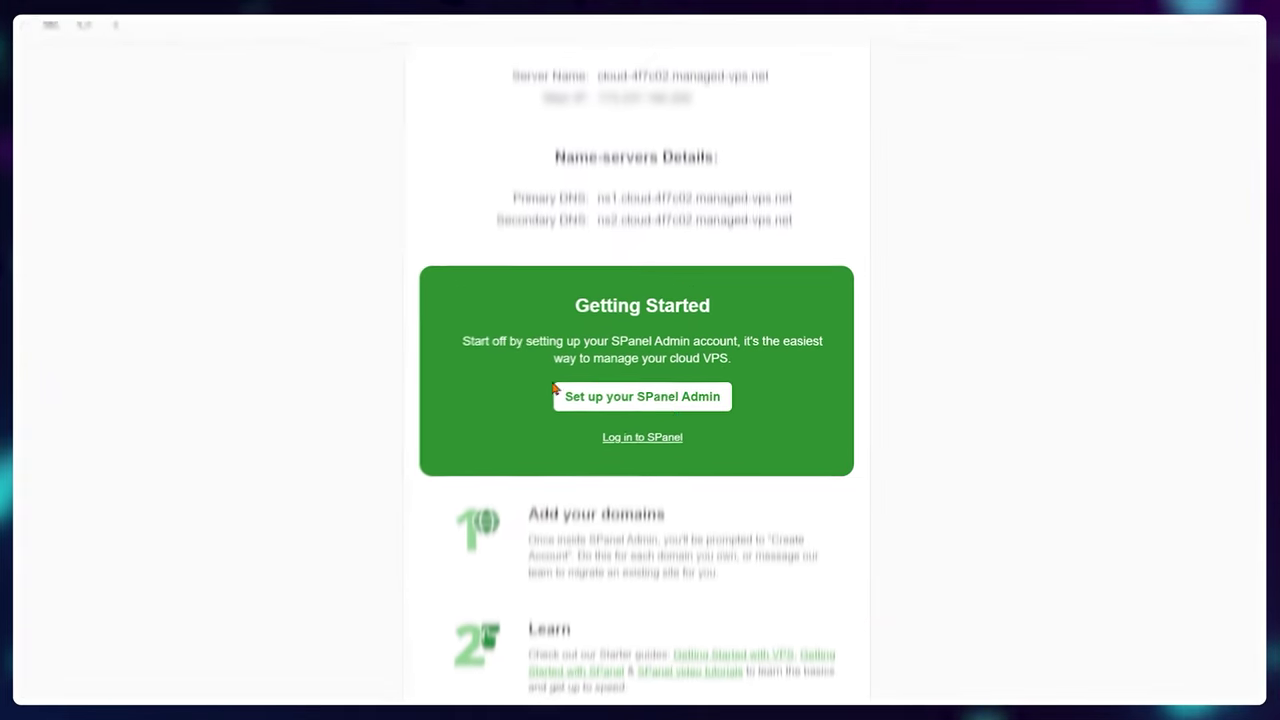
- Create the SPanel admin account with an email address and a repeated password
click(685, 410)
click(669, 340)
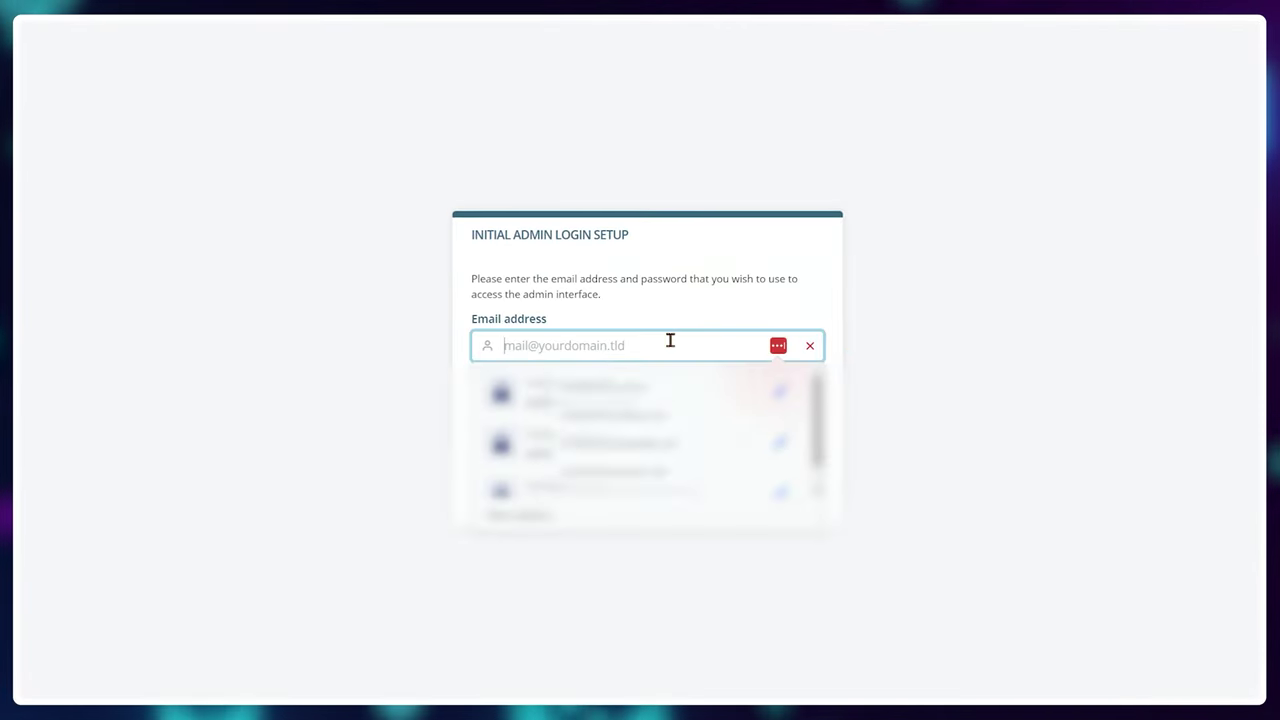
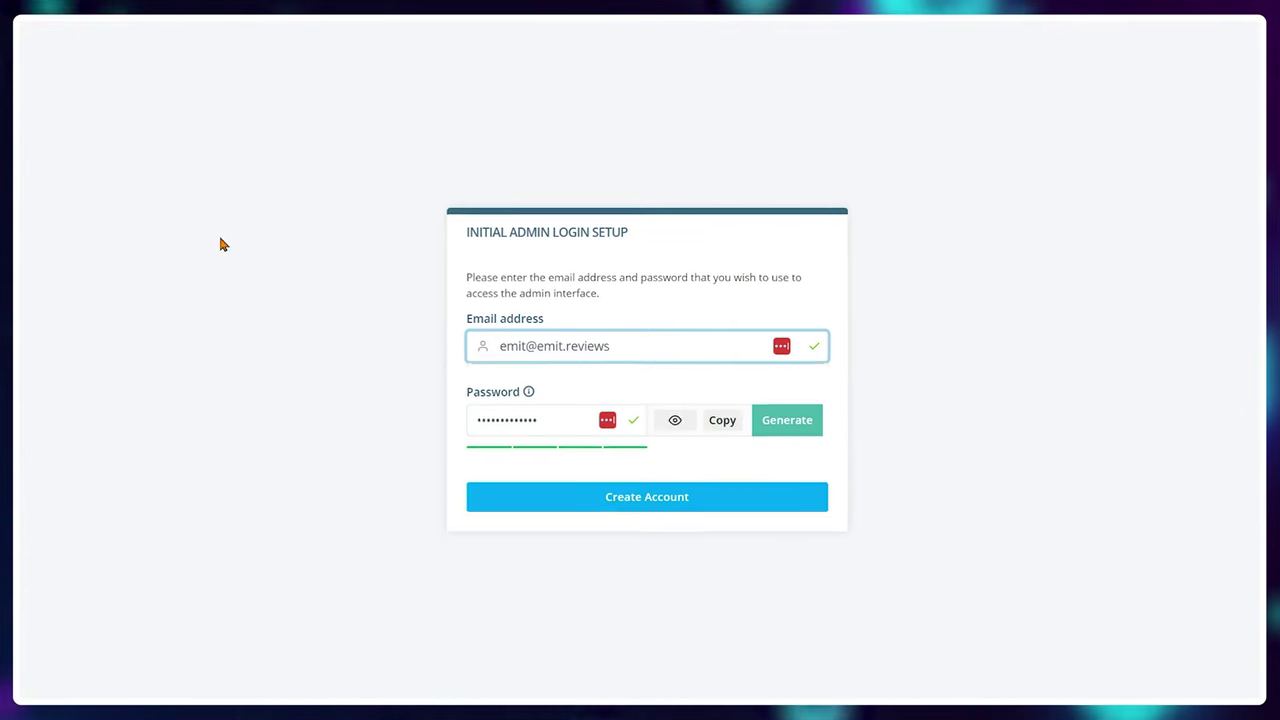
key(Tab)
text(•••)
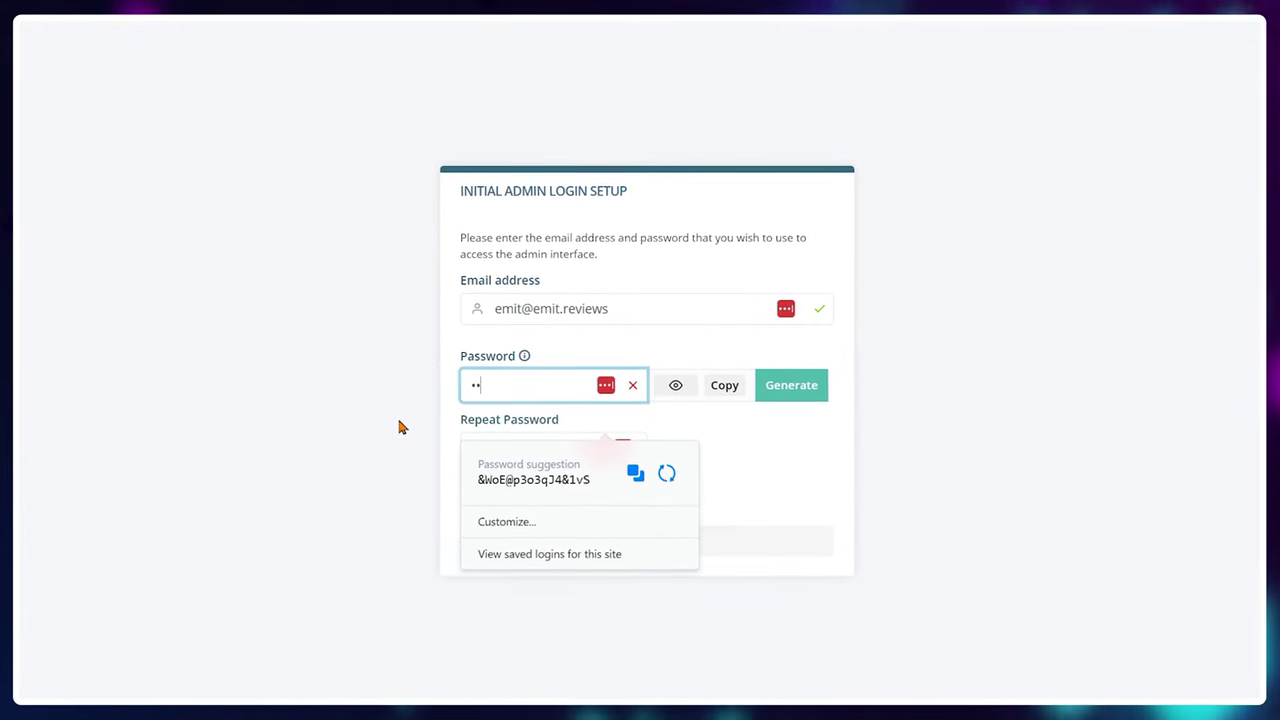
text(••••••••)
click(480, 451)
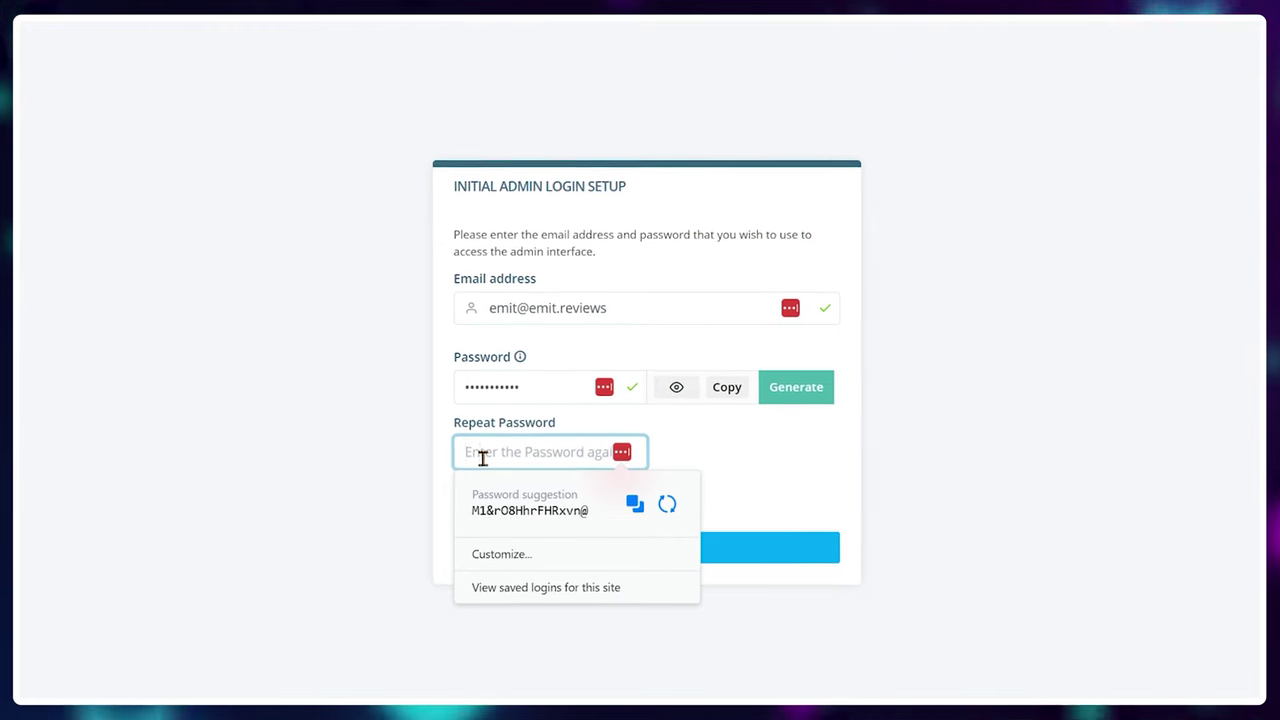
text(•••••••••••)
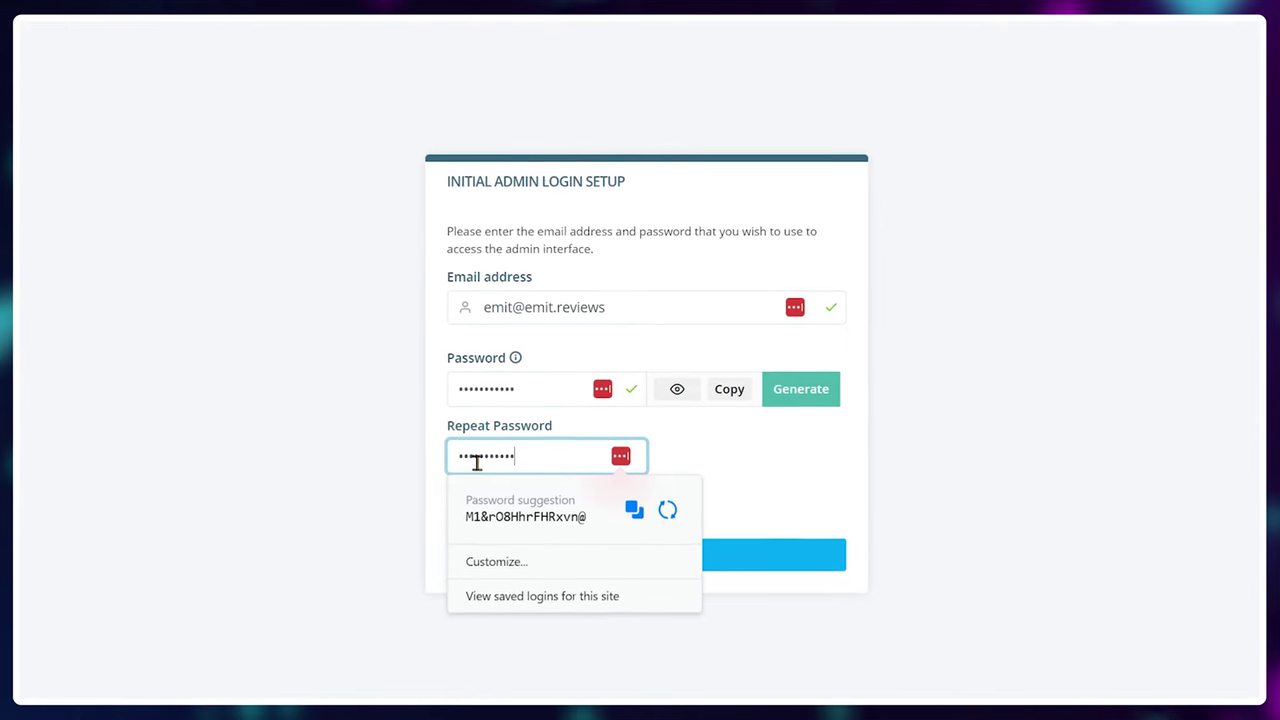
click(720, 565)
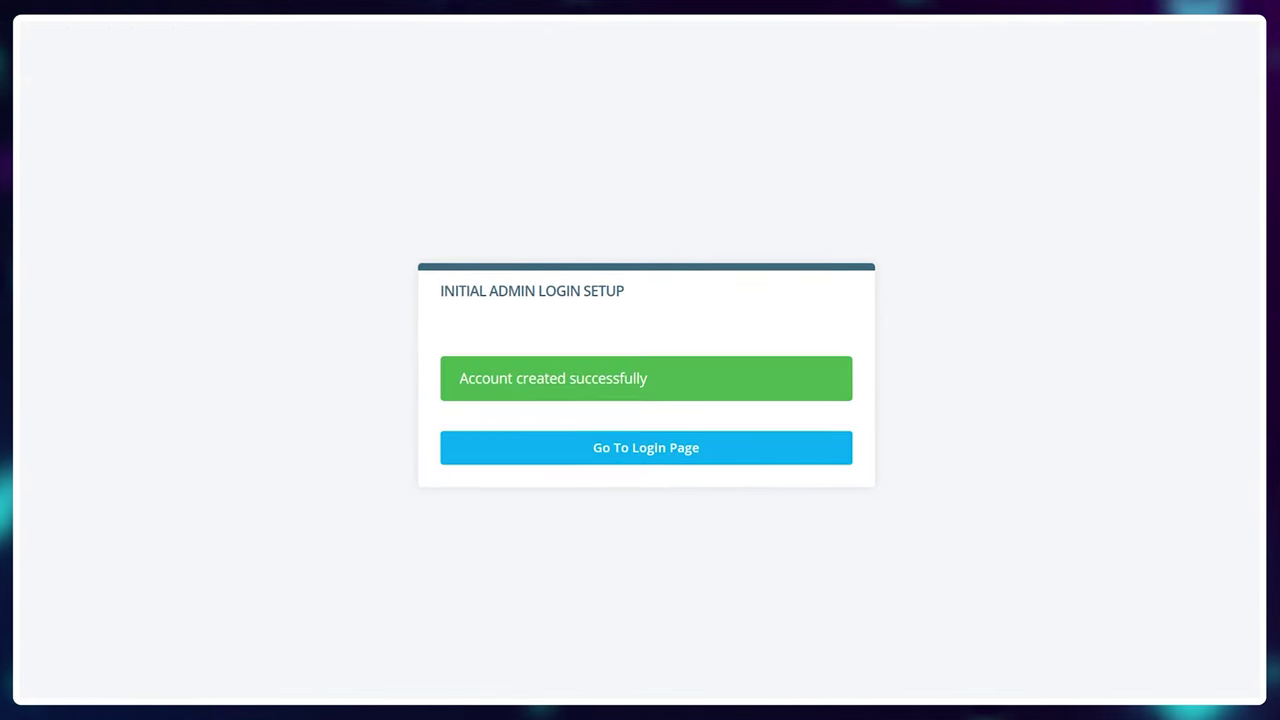
- Log in to SPanel with the admin email and password, then return to the client area tab
click(729, 461)
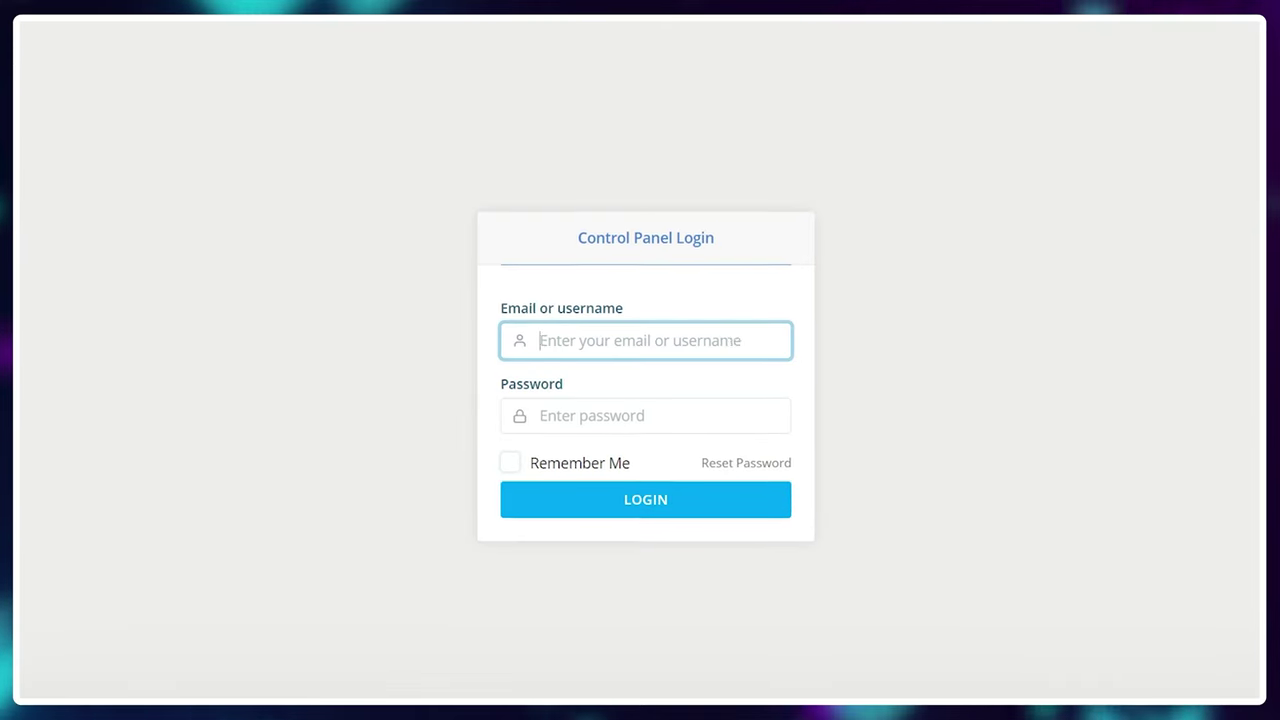
key(Tab)
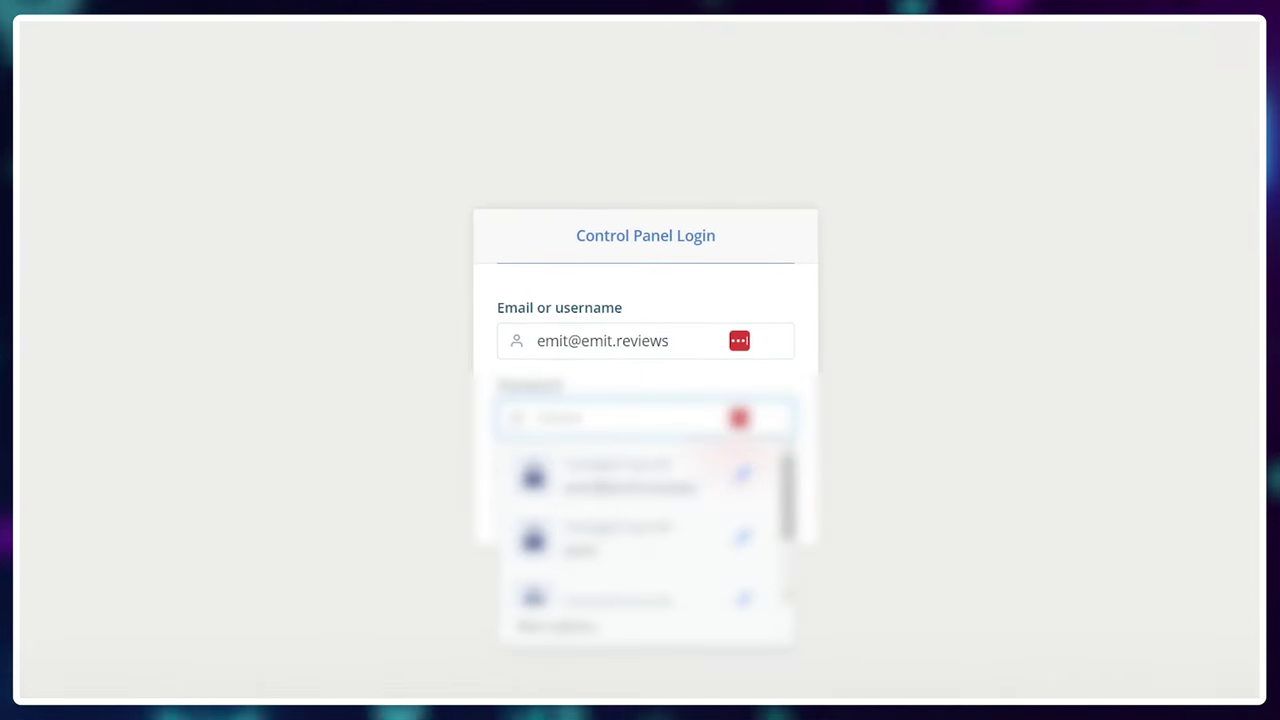
text(•••••••••••)
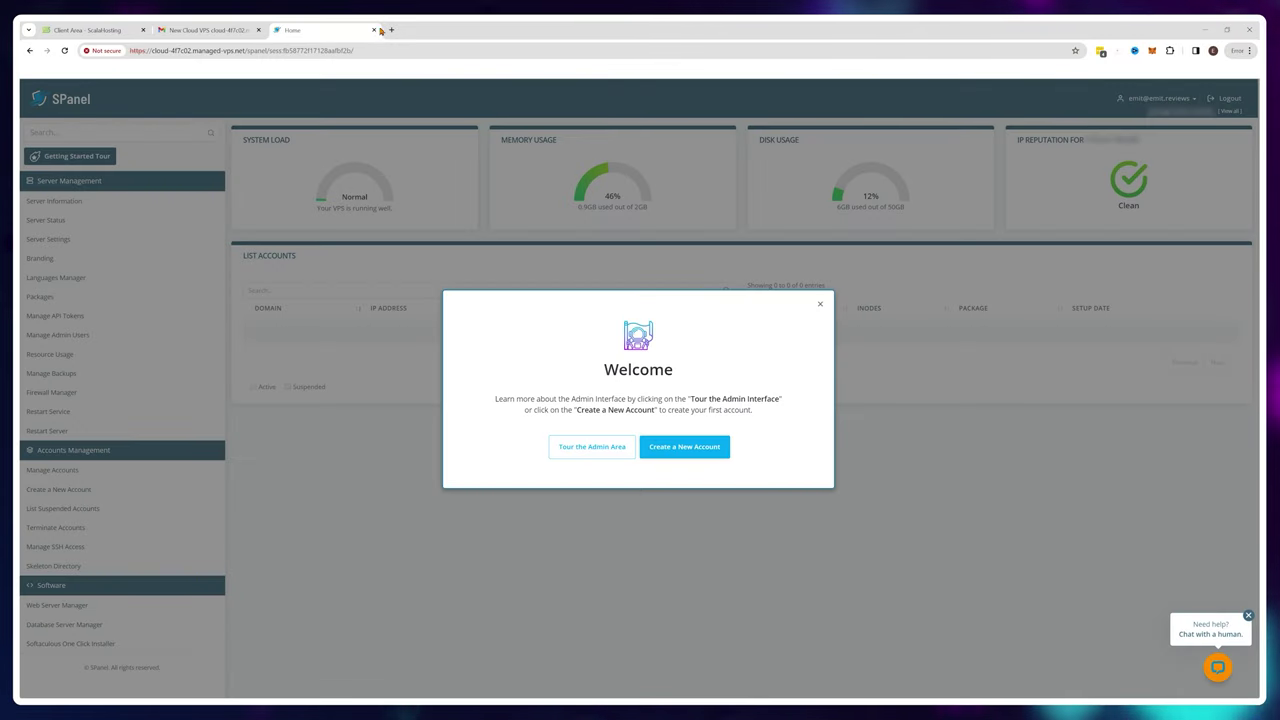
click(374, 30)
click(90, 30)
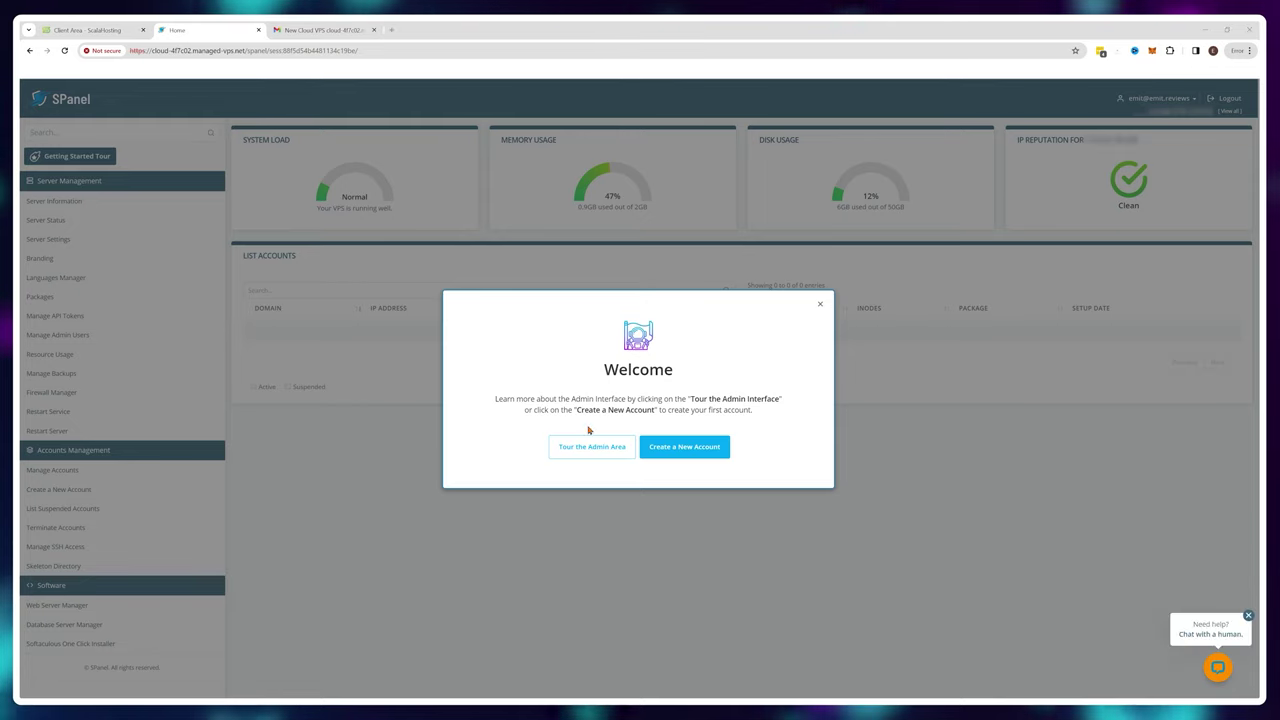
- Go through every step of the admin area tour, then start creating a new account
click(594, 446)
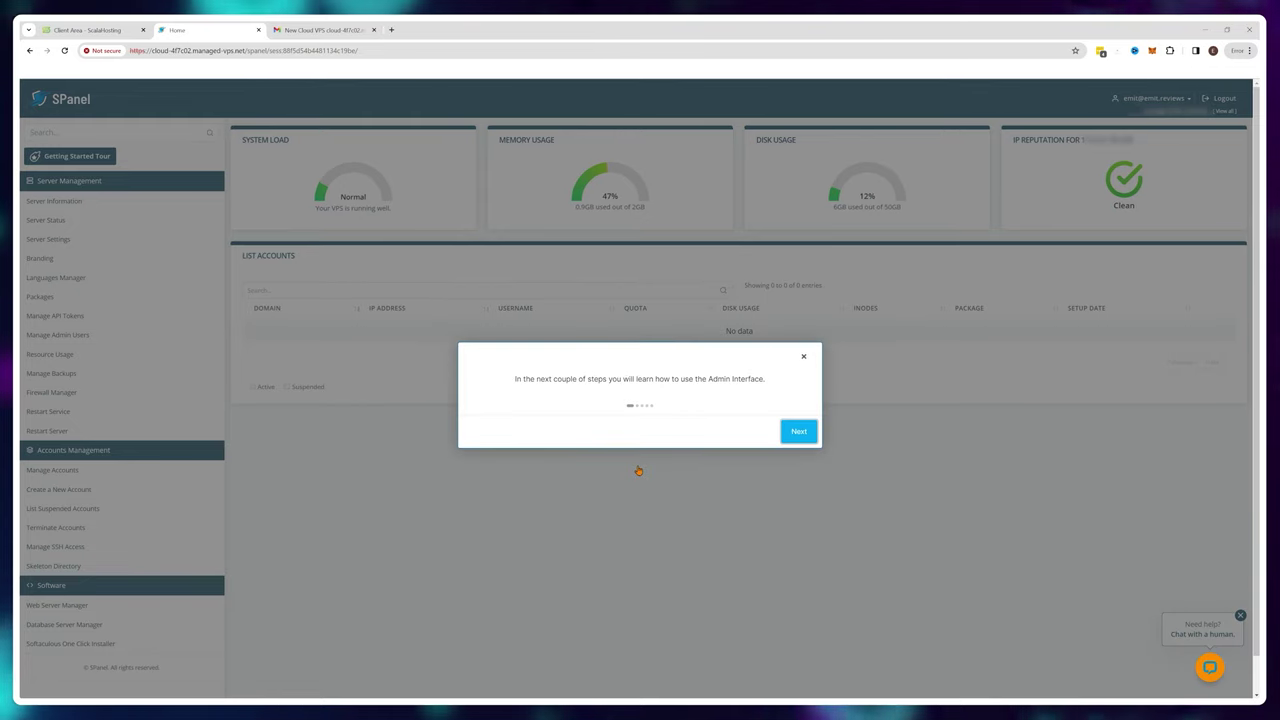
click(799, 431)
click(583, 549)
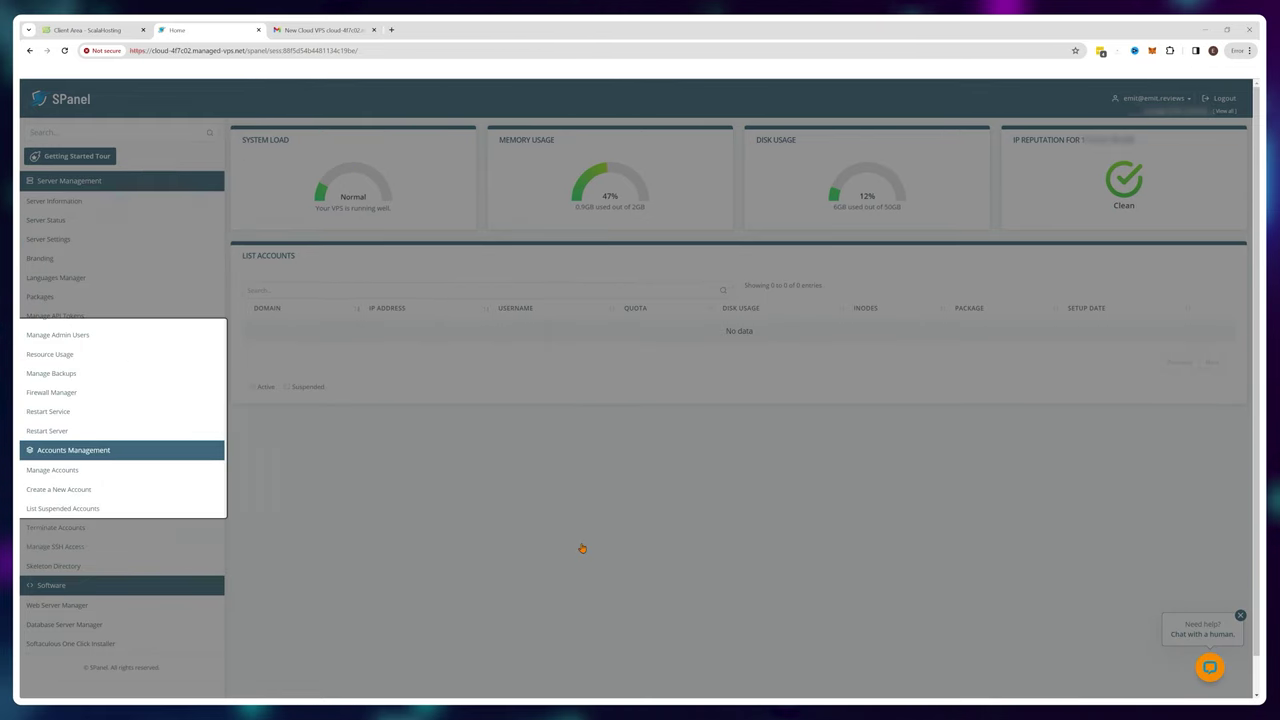
click(584, 562)
click(574, 642)
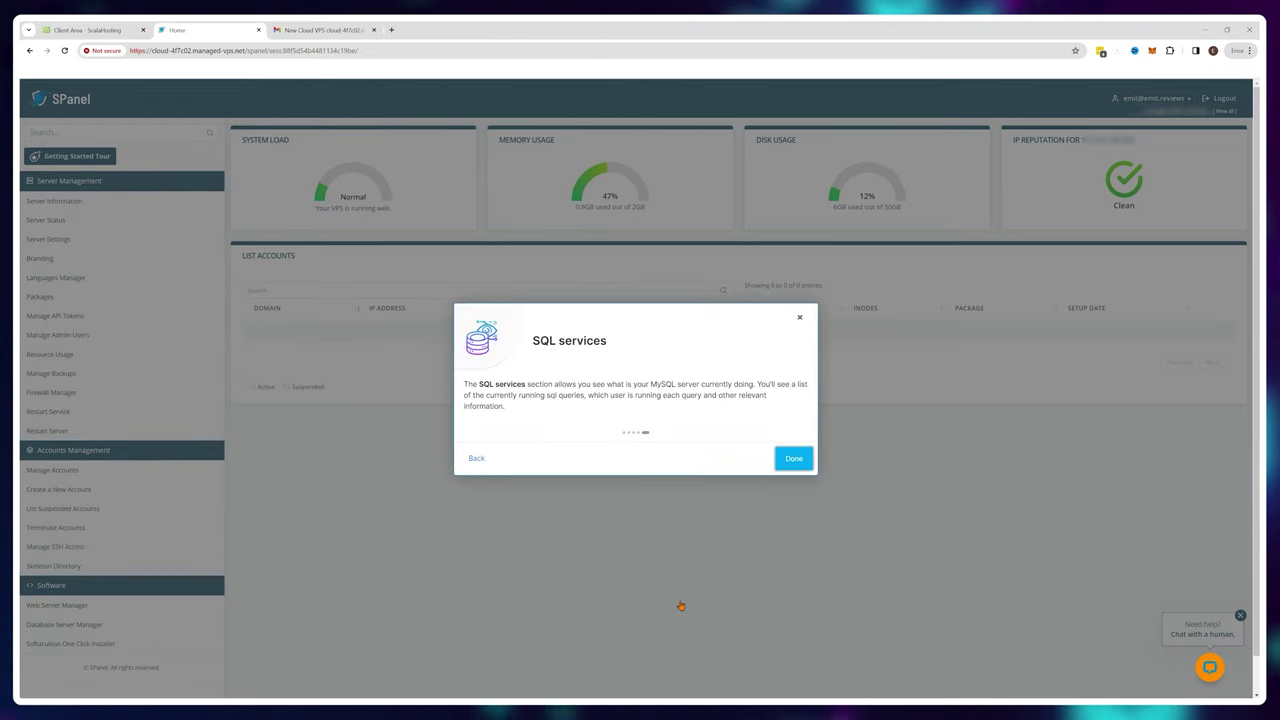
click(792, 458)
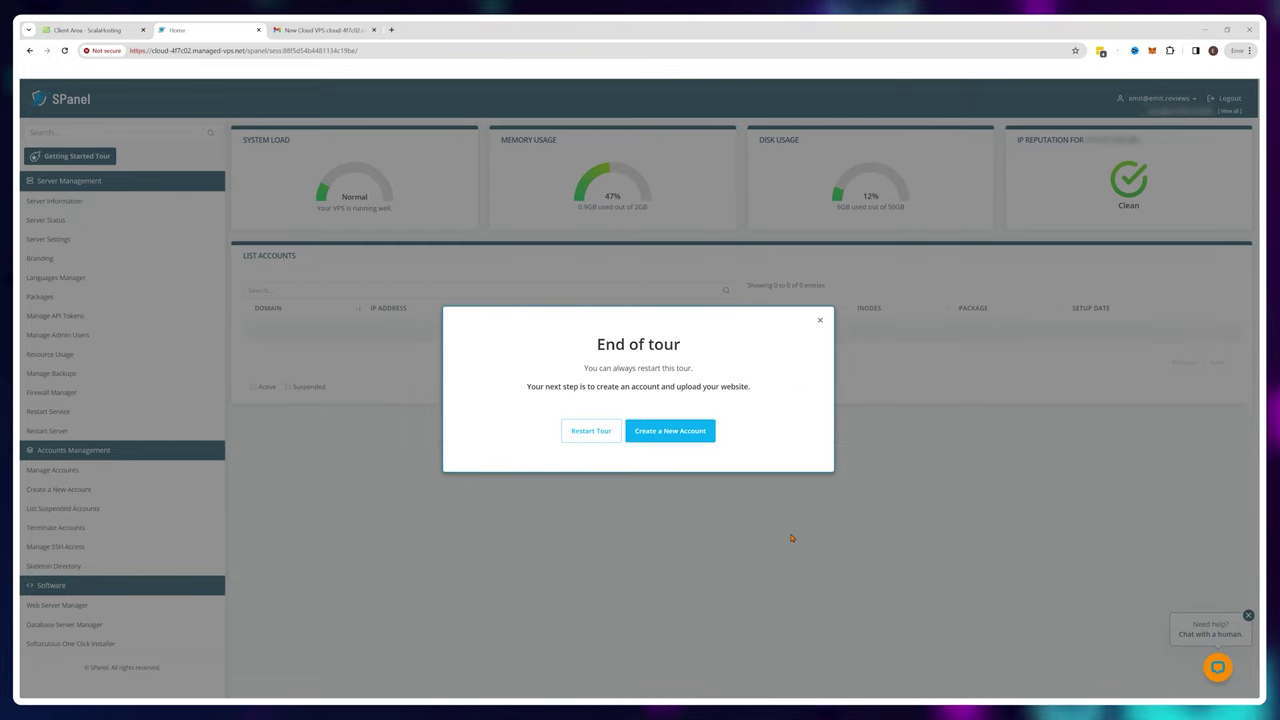
click(670, 431)
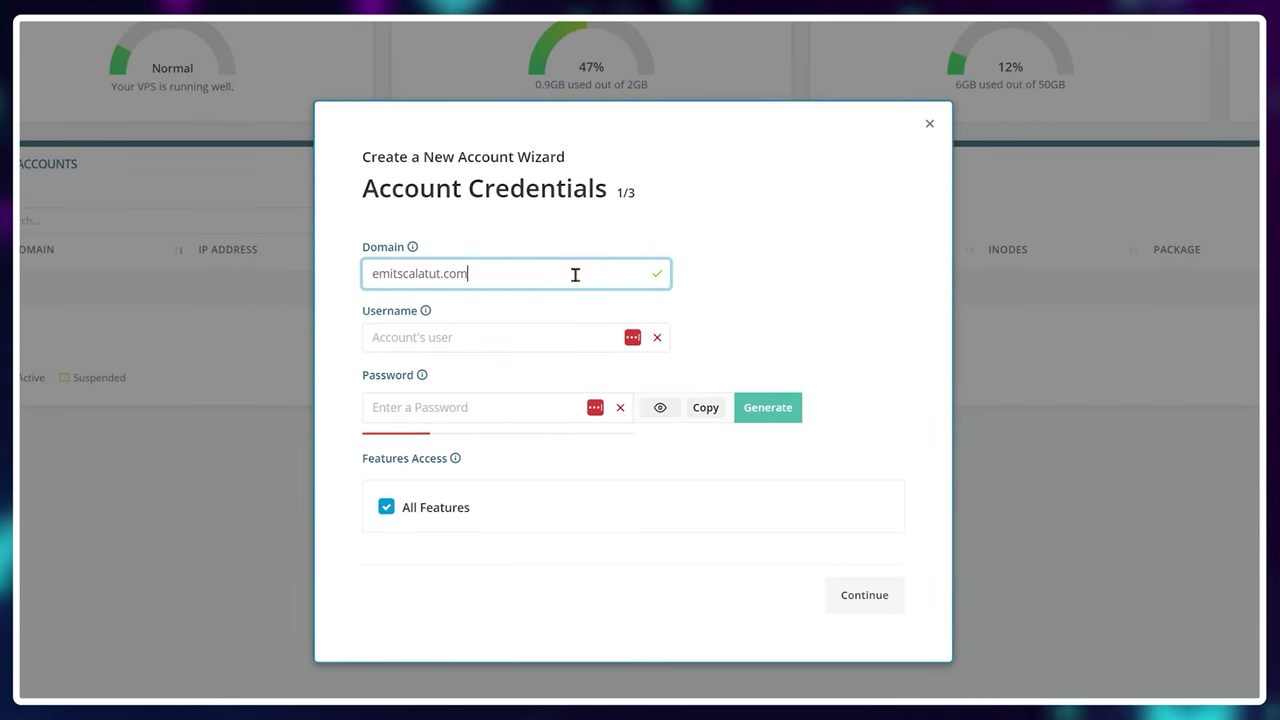
- Enter the account's username and the same password twice, then continue to resources
key(Tab)
key(Tab)
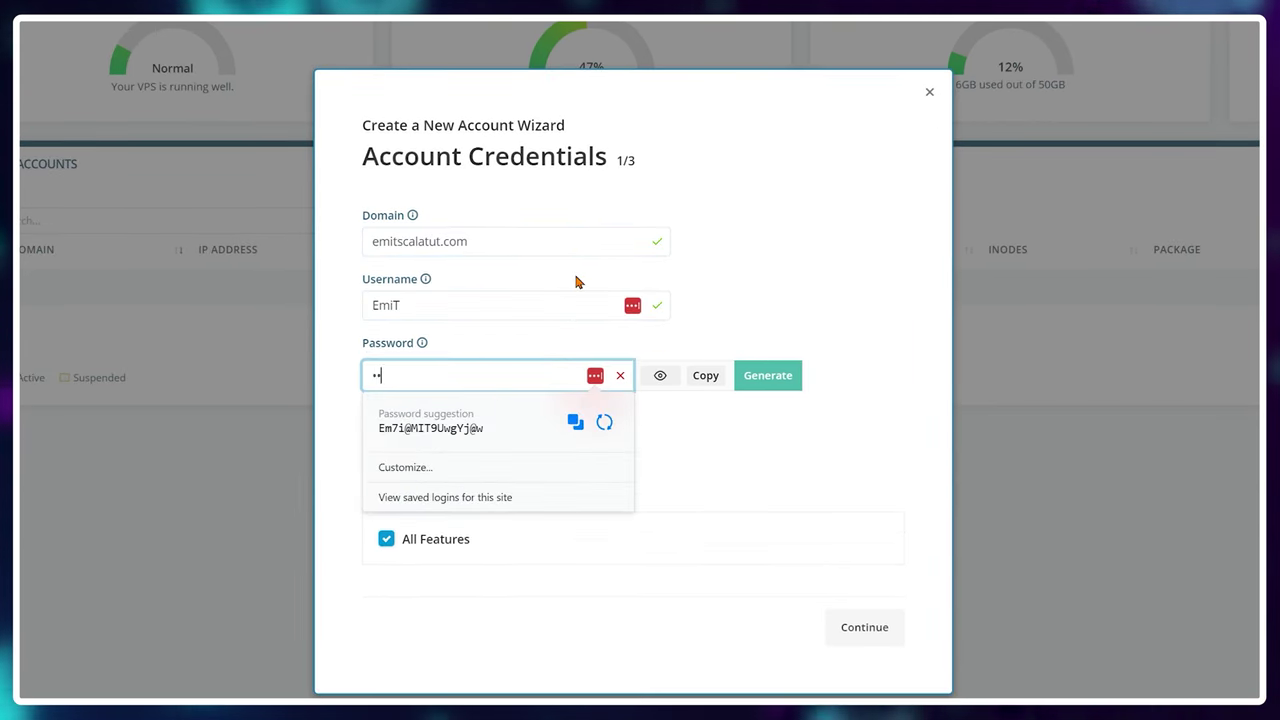
key(Tab)
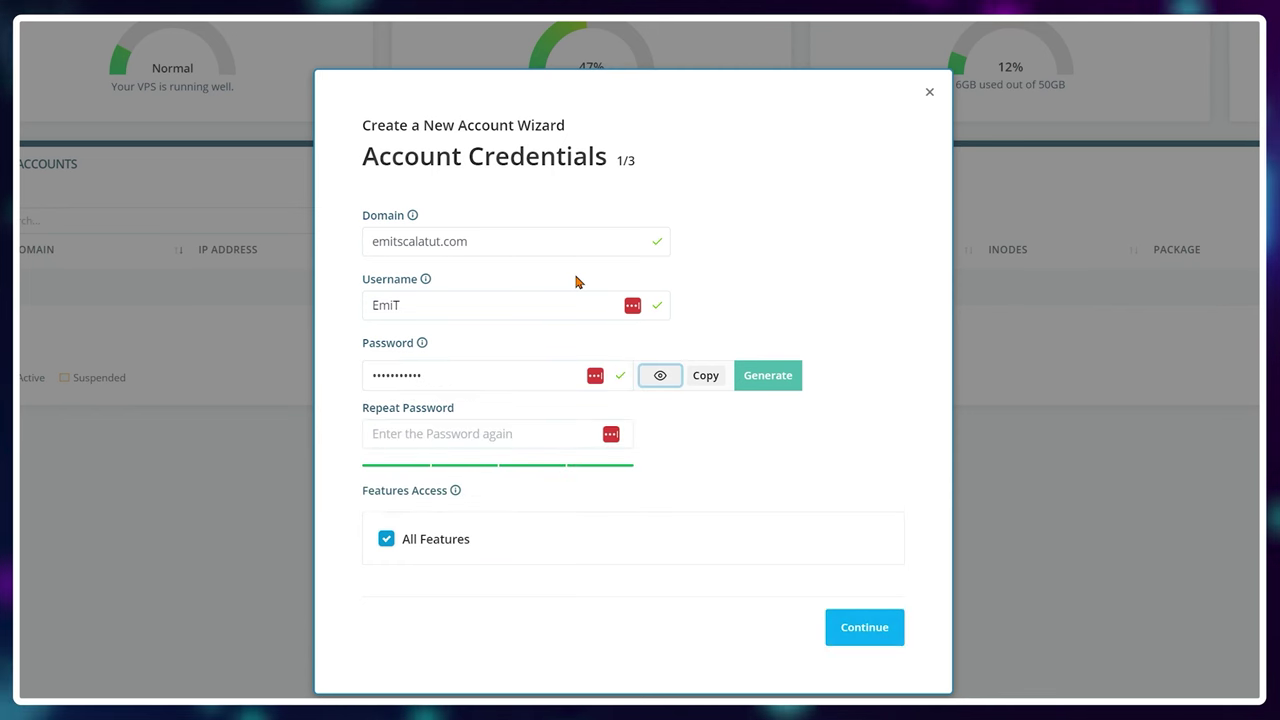
click(462, 430)
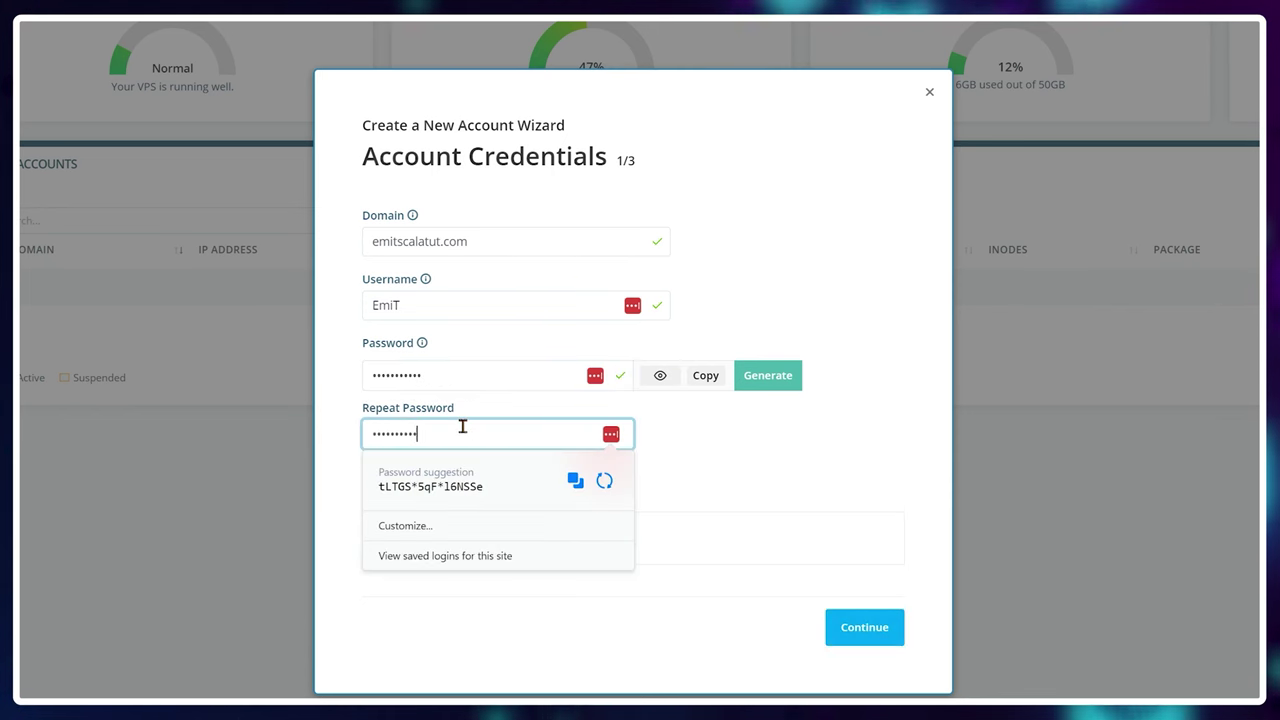
click(716, 425)
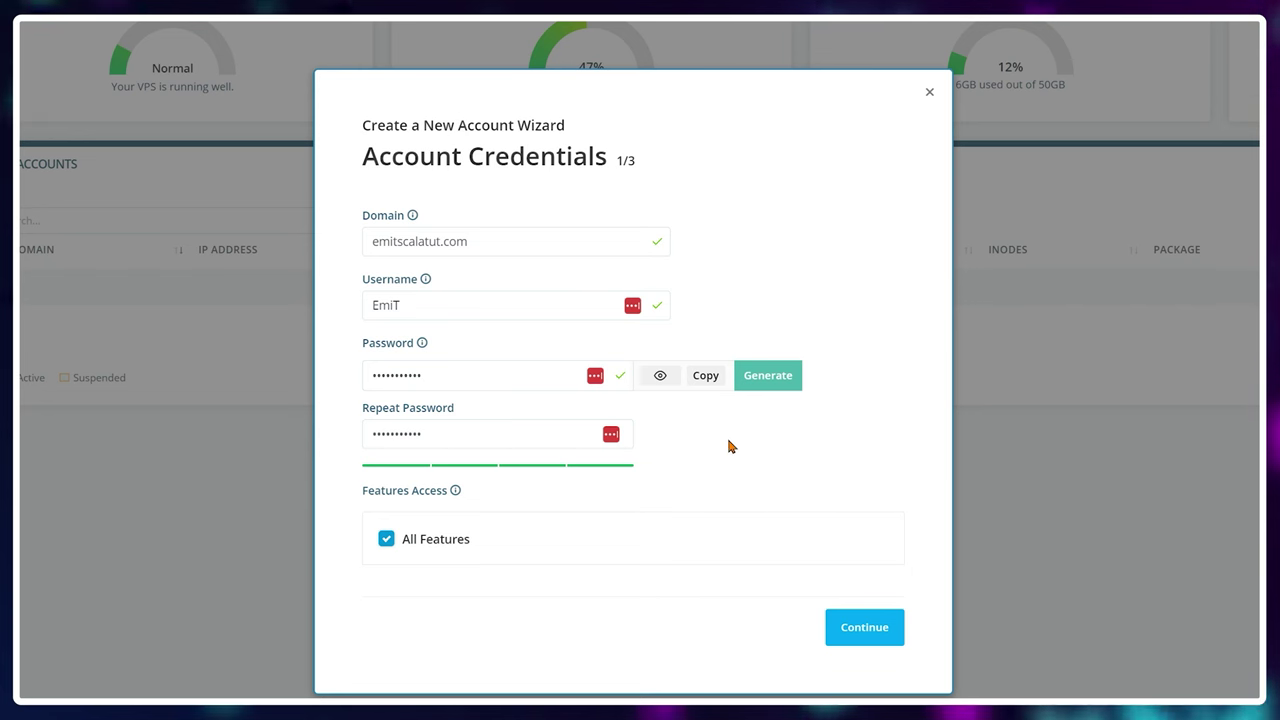
click(866, 632)
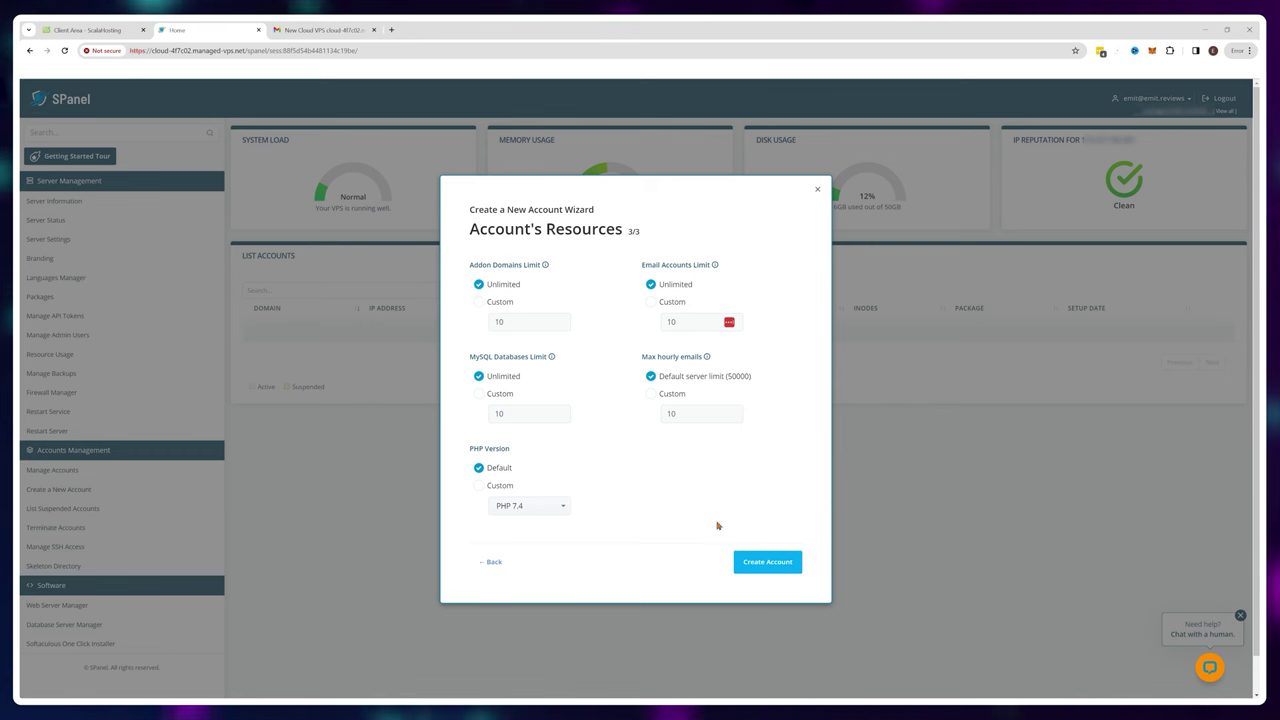
- Choose PHP 8.2 for the emitscalatut.com account, create it, and close the summary
click(545, 506)
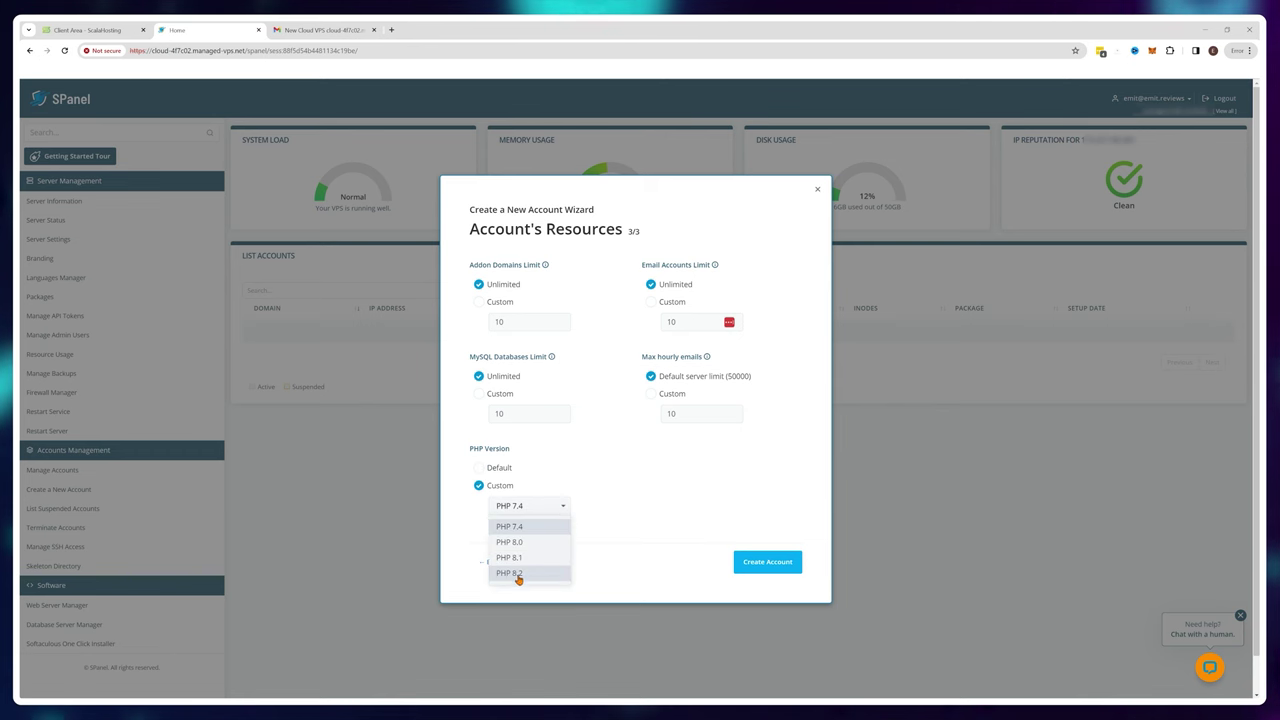
click(518, 576)
click(785, 570)
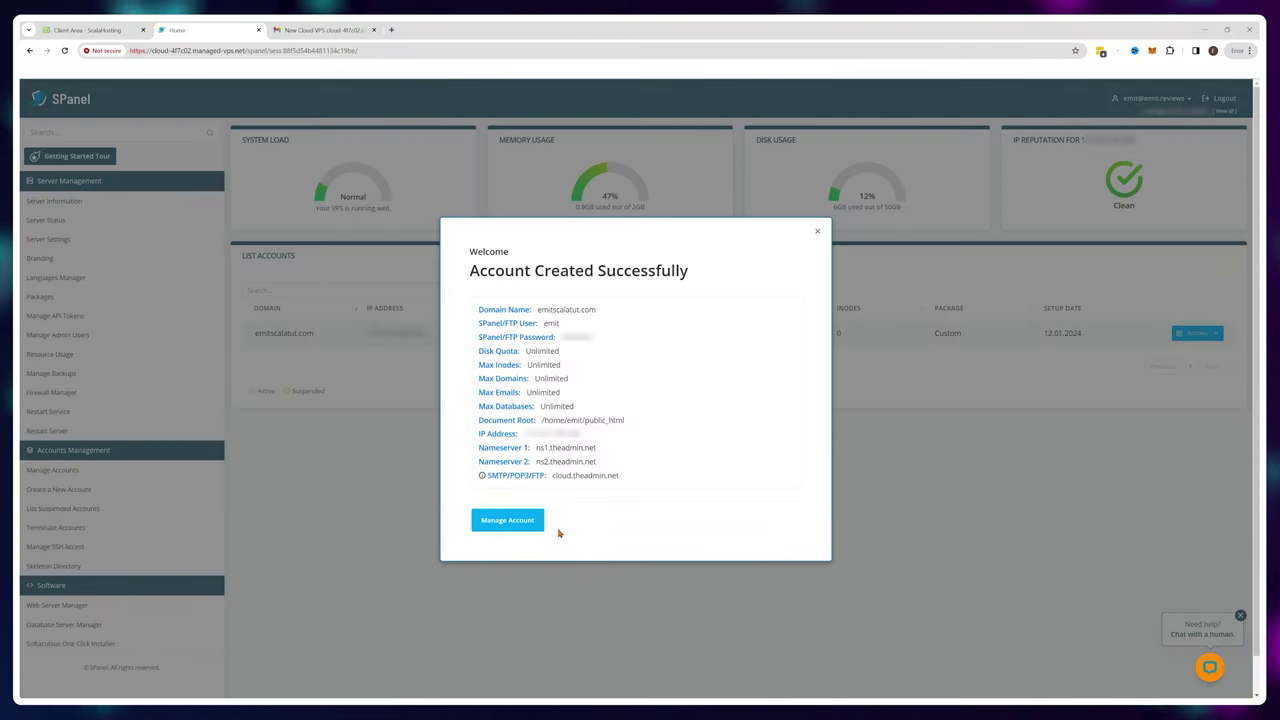
click(817, 231)
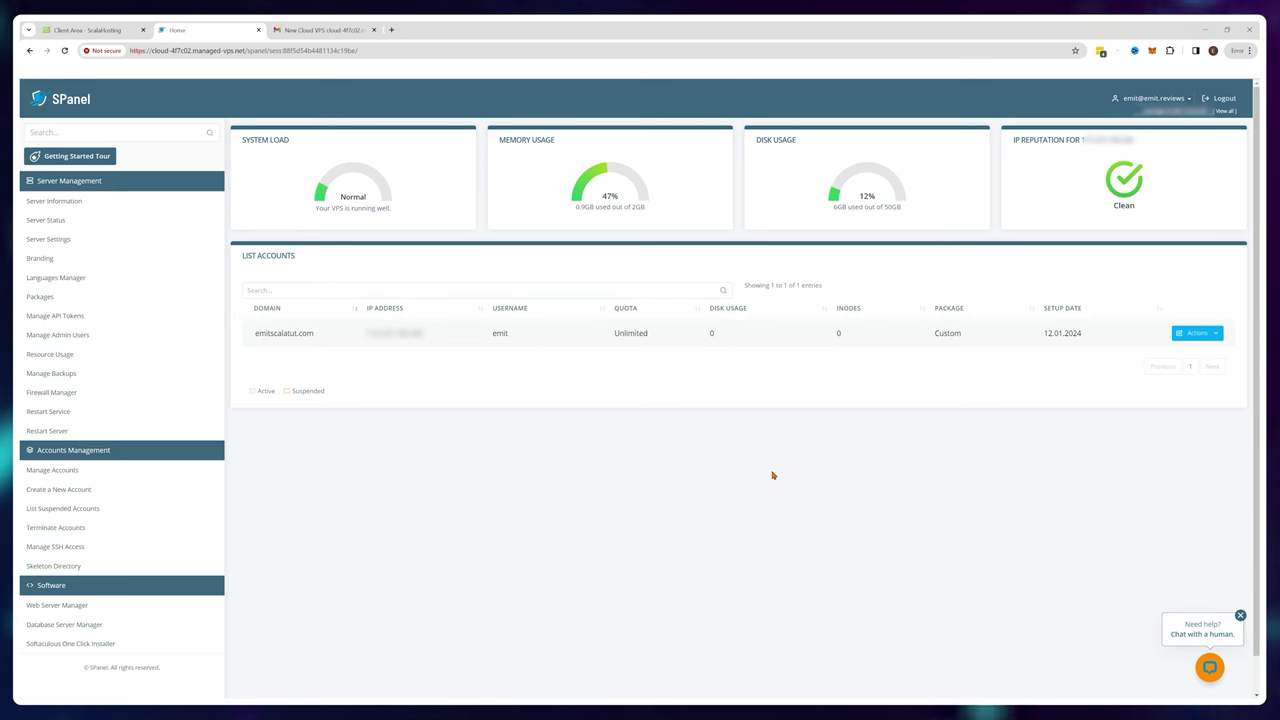
- Switch the web server from Apache to OpenLiteSpeed, then go to Manage Accounts
click(78, 606)
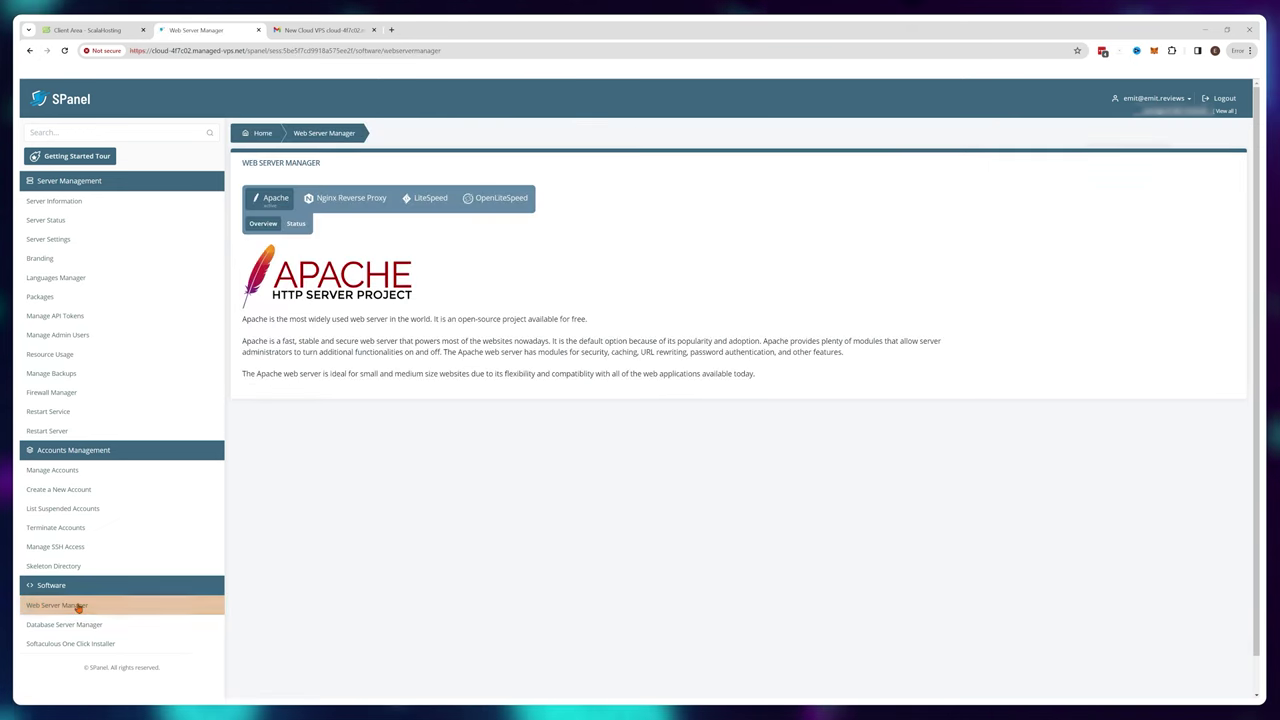
click(496, 197)
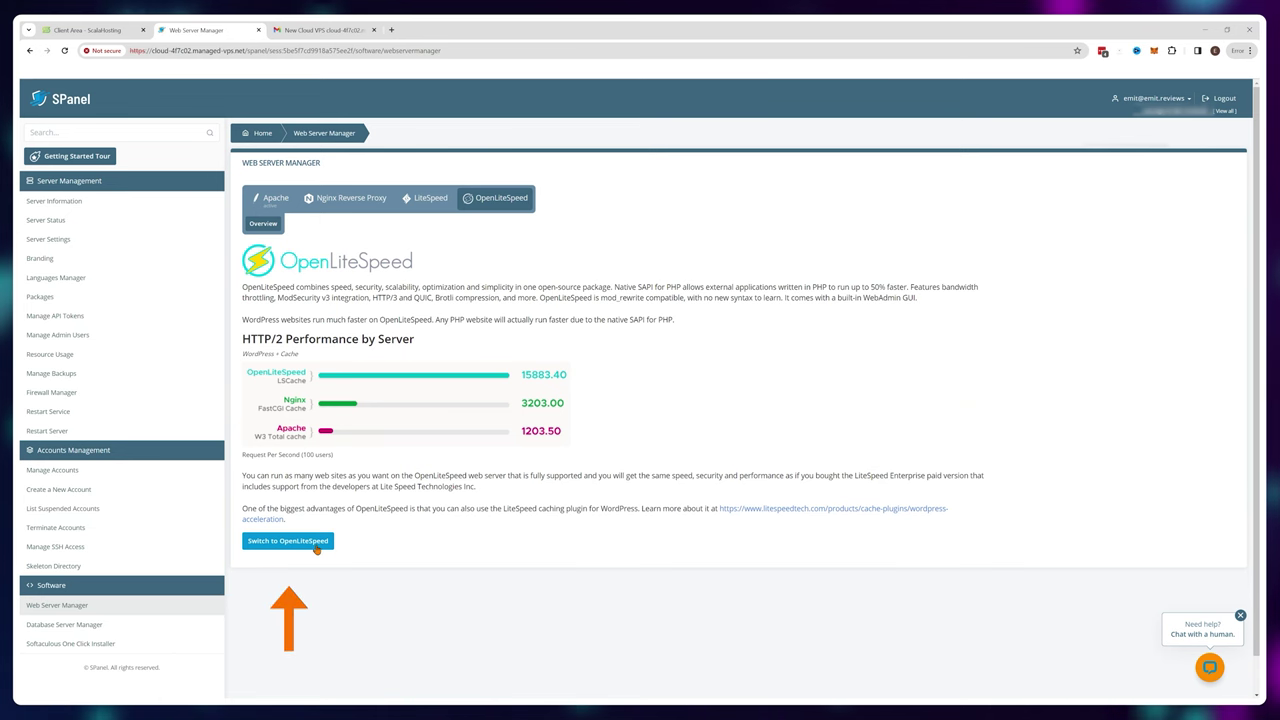
click(316, 546)
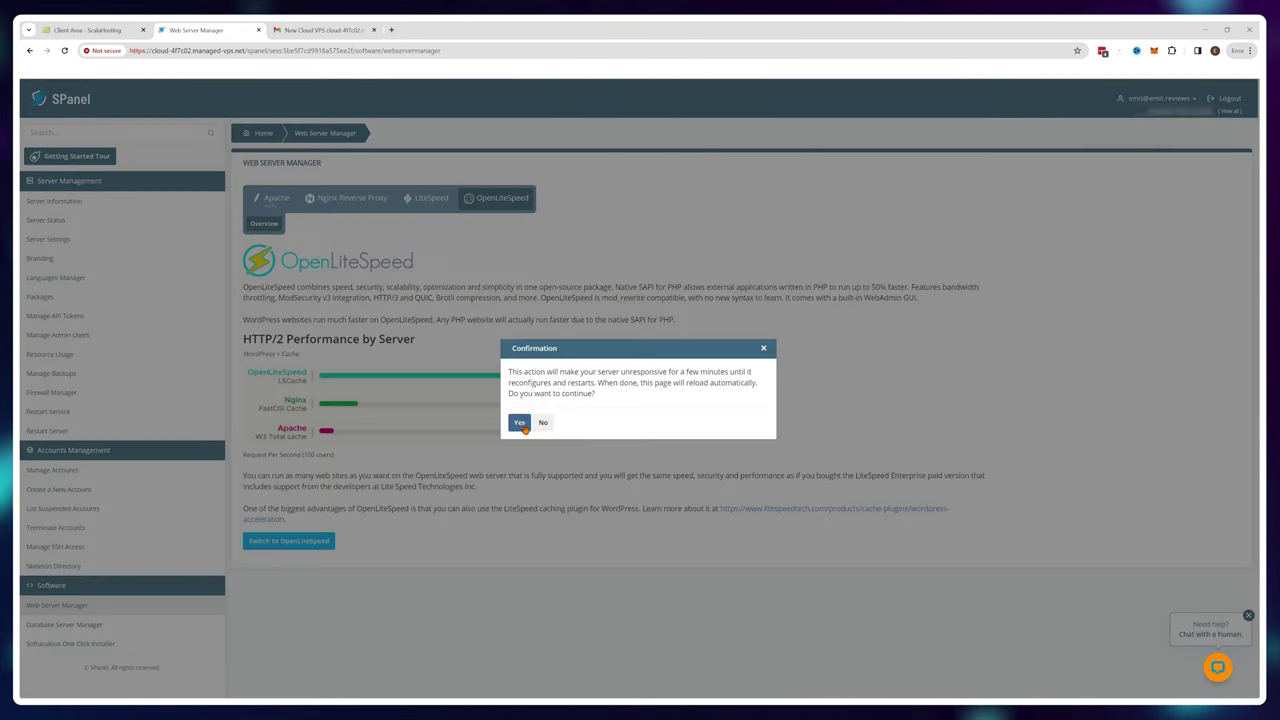
click(520, 423)
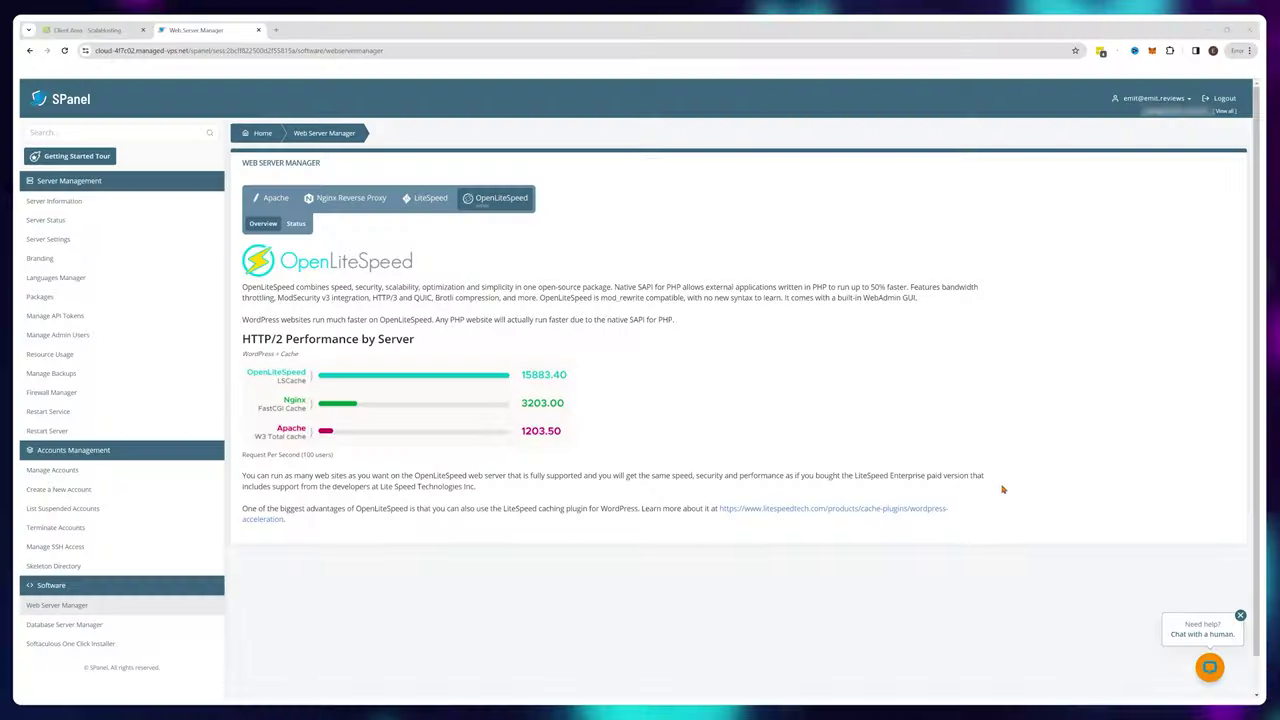
click(141, 478)
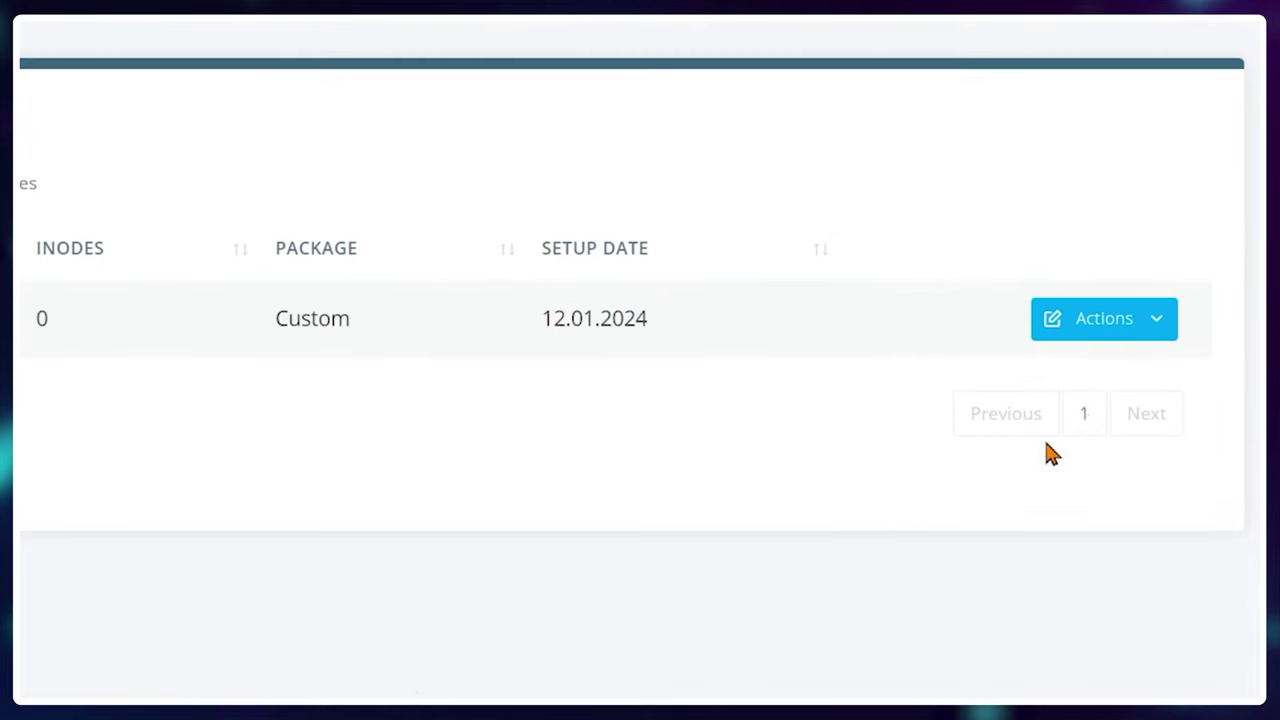
- Install WordPress on emitscalatut.com with saved admin credentials and an admin e-mail address
click(1134, 320)
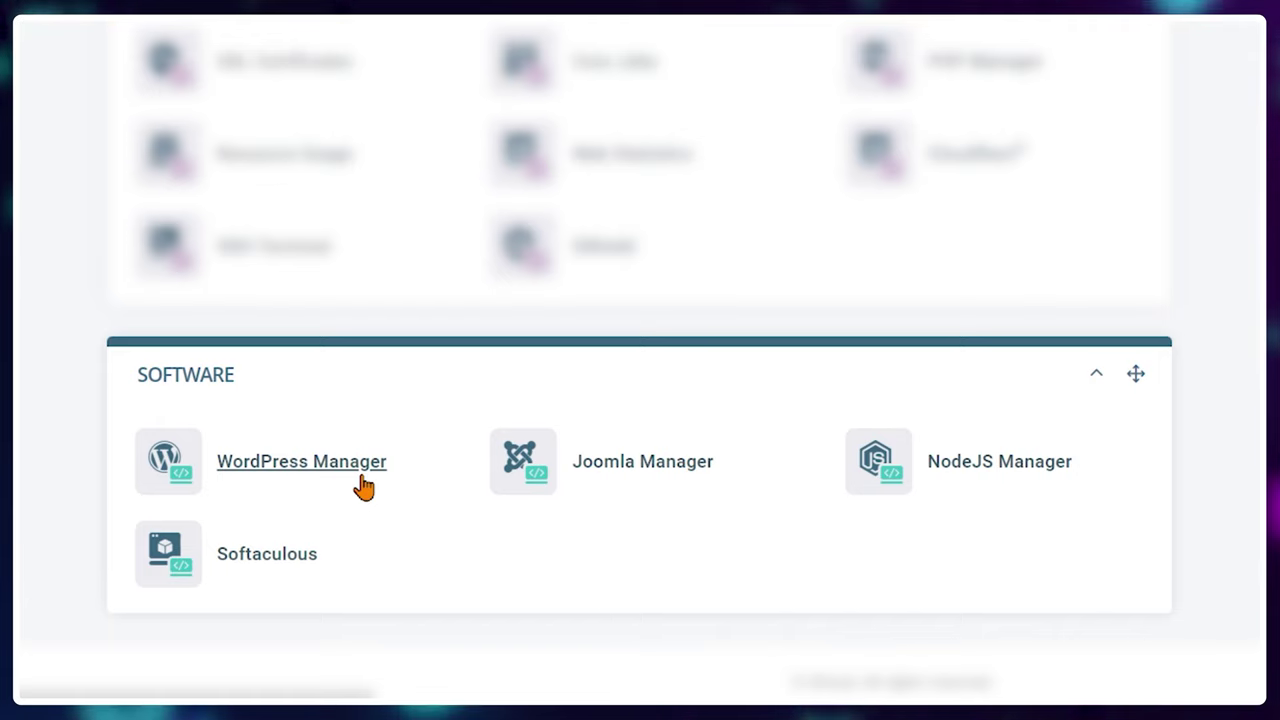
click(363, 486)
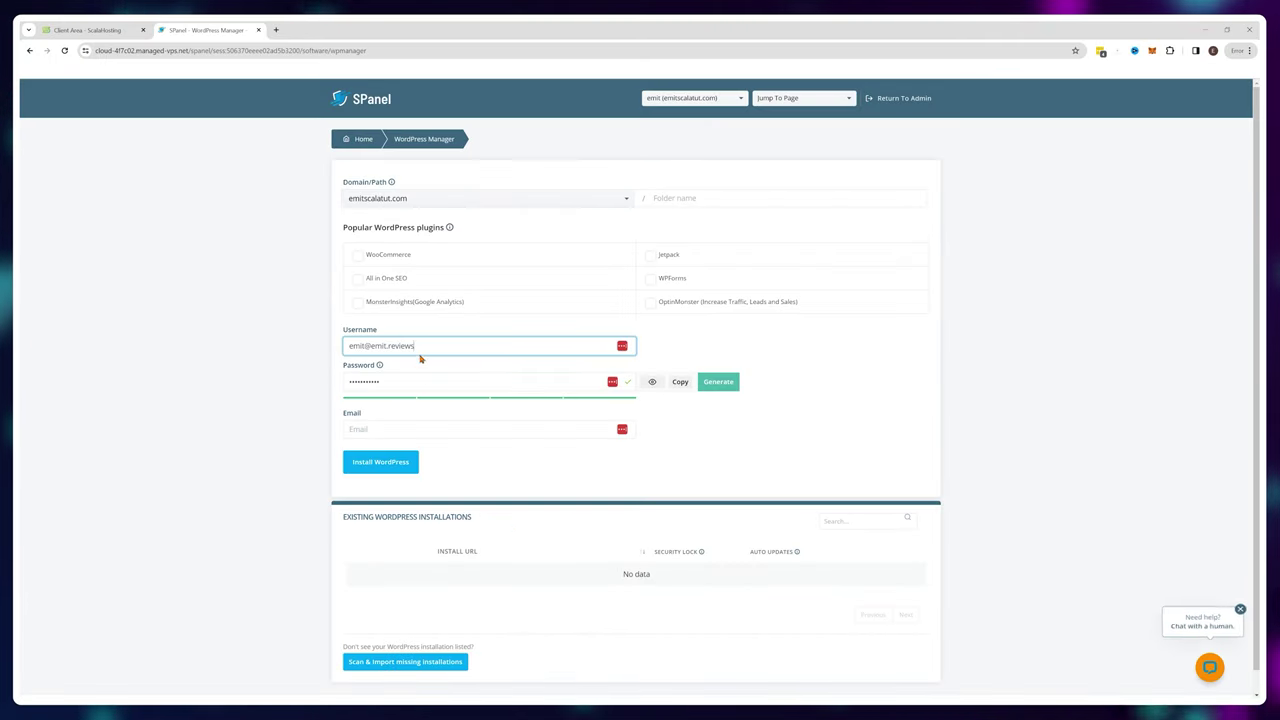
drag(419, 350, 327, 352)
key(Tab)
key(ctrl+shift+l)
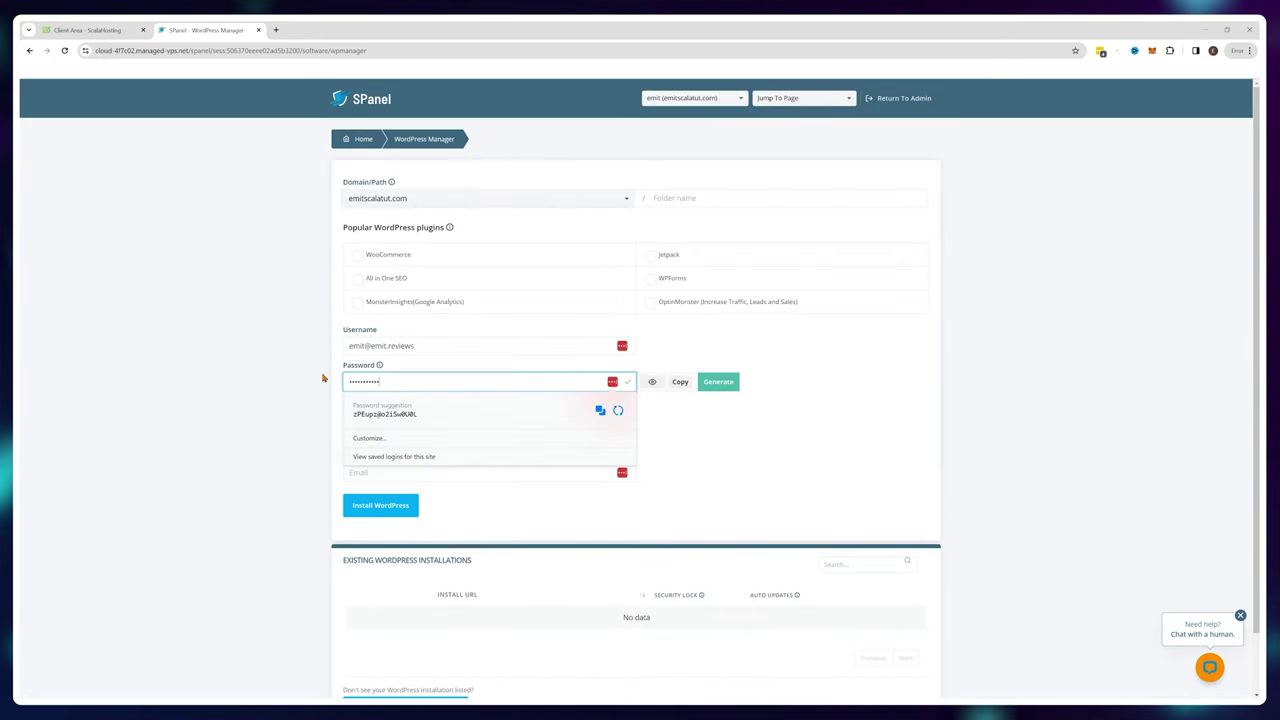
click(421, 418)
click(371, 472)
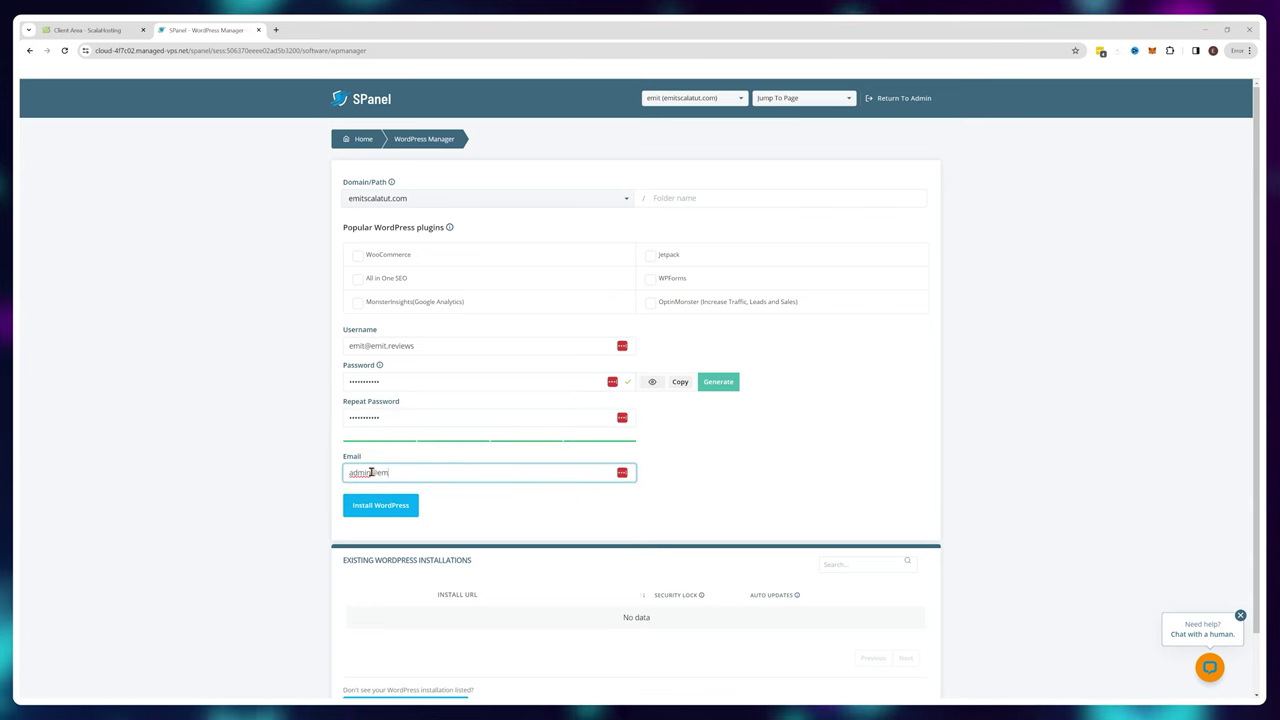
click(380, 505)
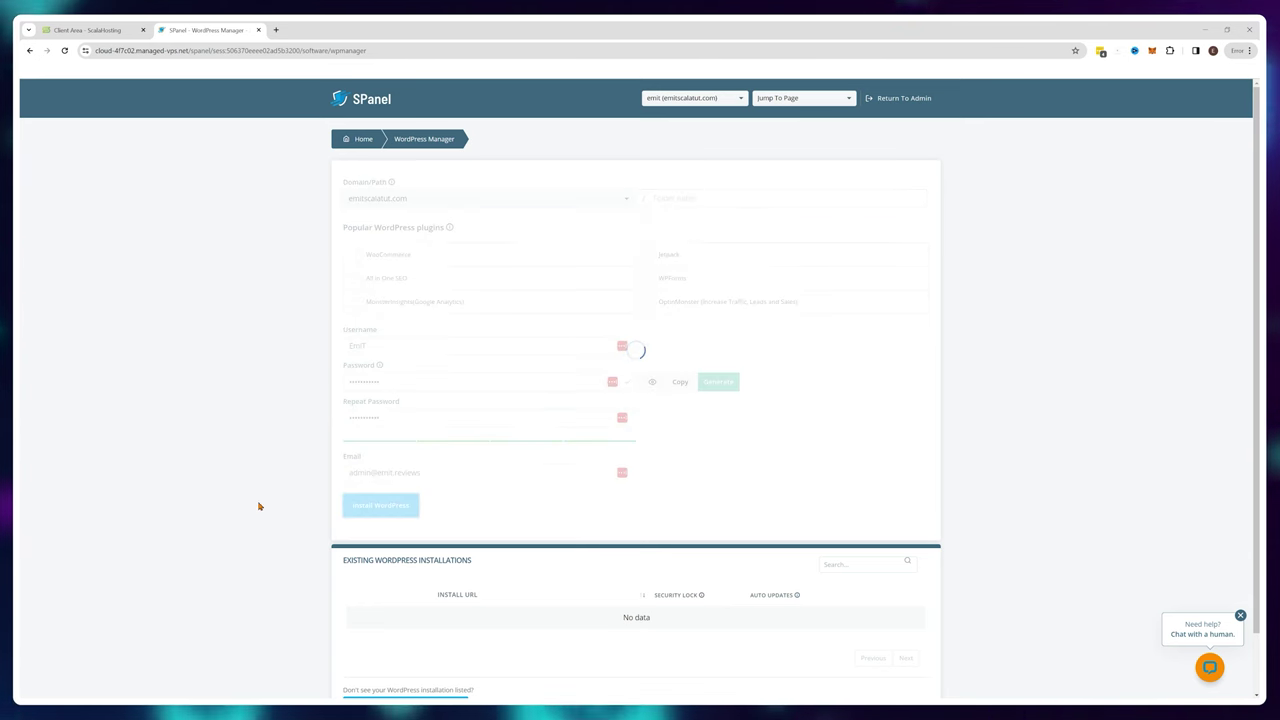
- Log in to the new installation's WordPress admin
scroll(1097, 316, down, 1)
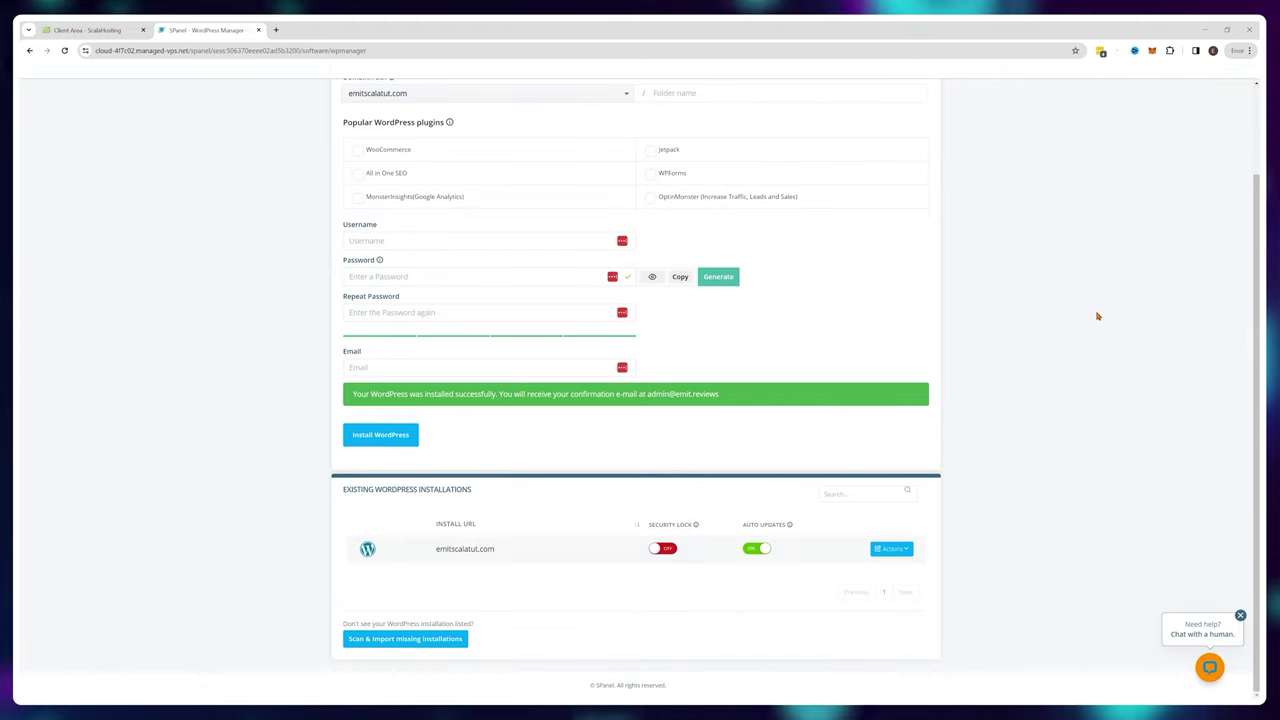
click(908, 549)
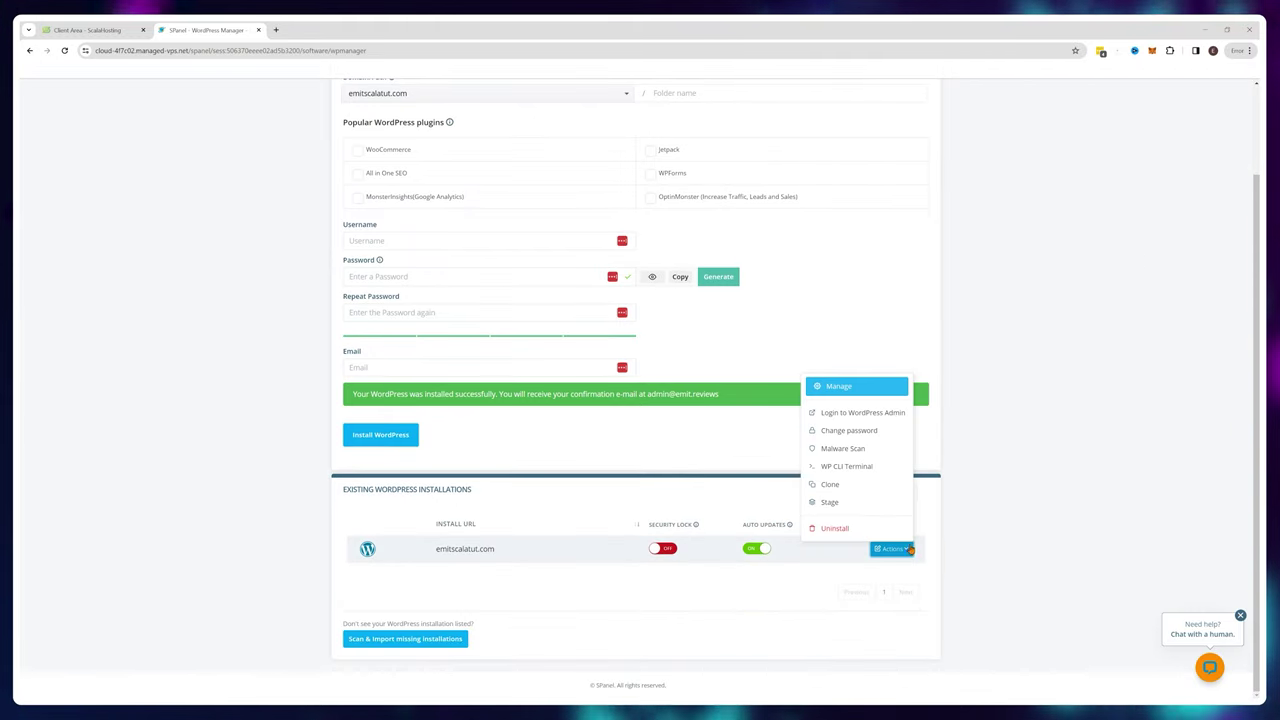
click(862, 413)
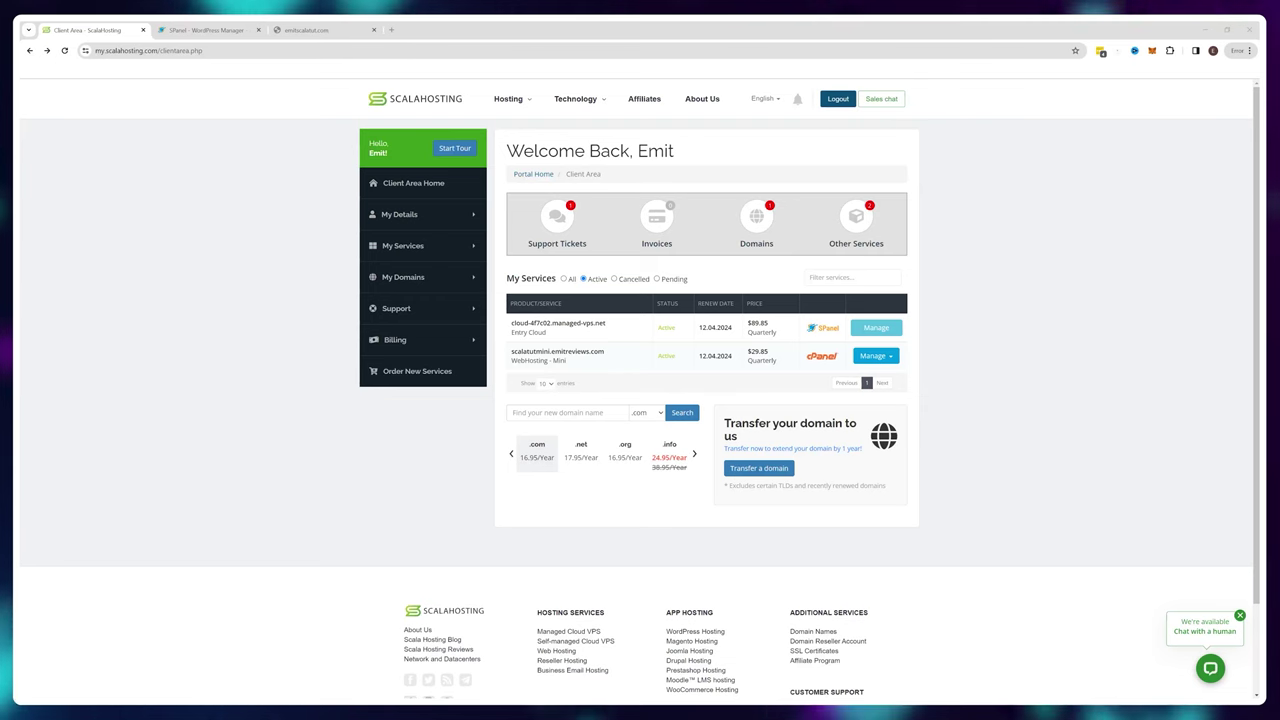
- Switch emitscalatut.com to custom nameservers ns1 and ns2.cloud-4f7c02.managed-vps.net and save the change
click(543, 281)
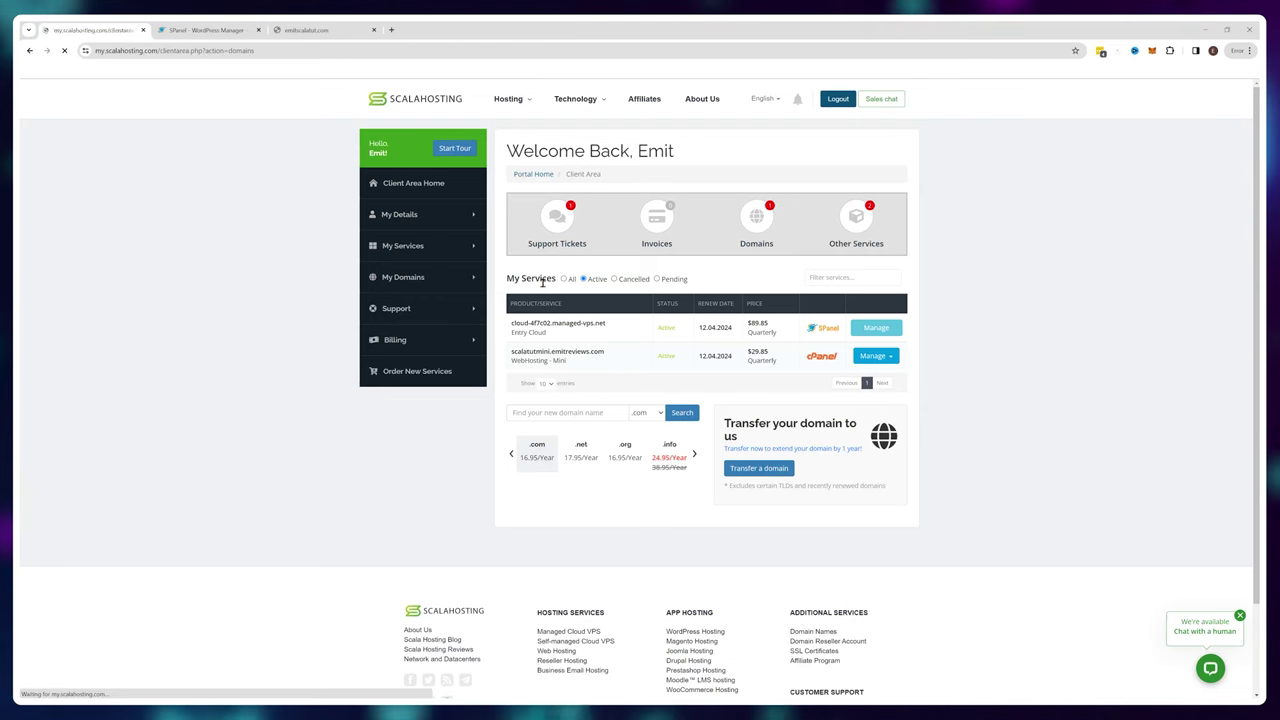
click(871, 287)
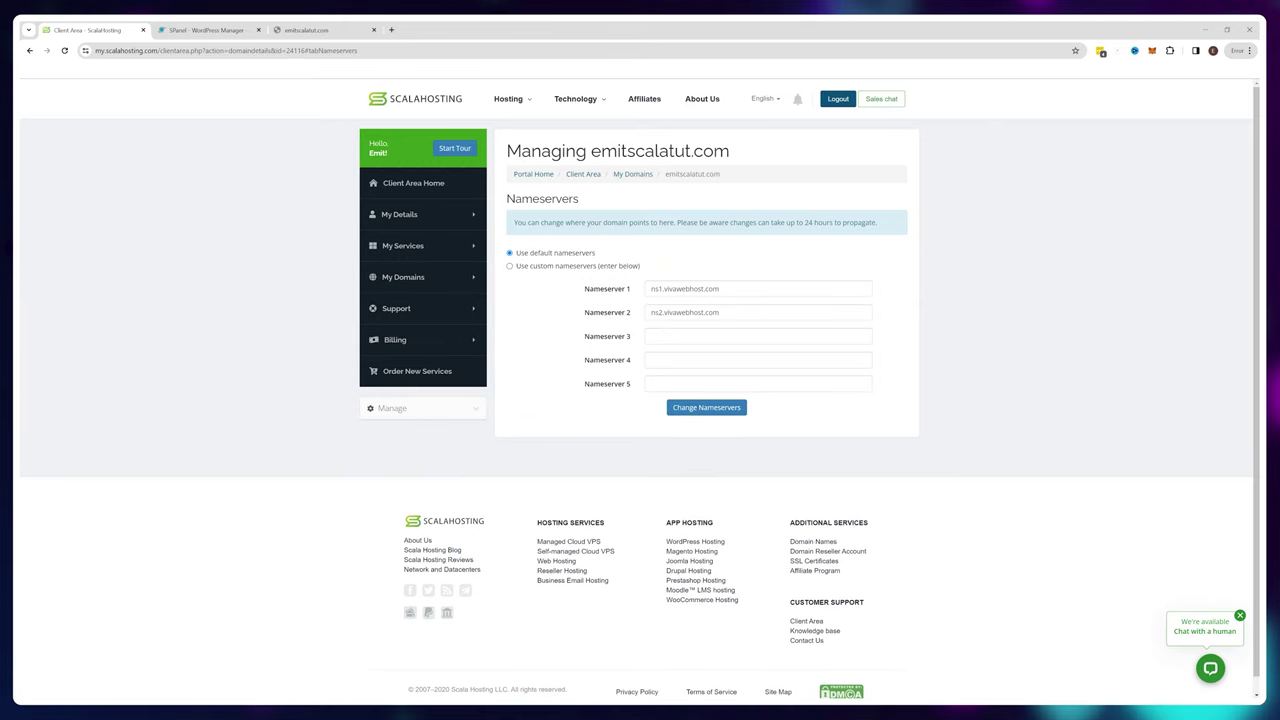
click(571, 266)
click(650, 288)
key(ctrl+a)
text(ns1.cloud-4f7c02.managed-vps.net)
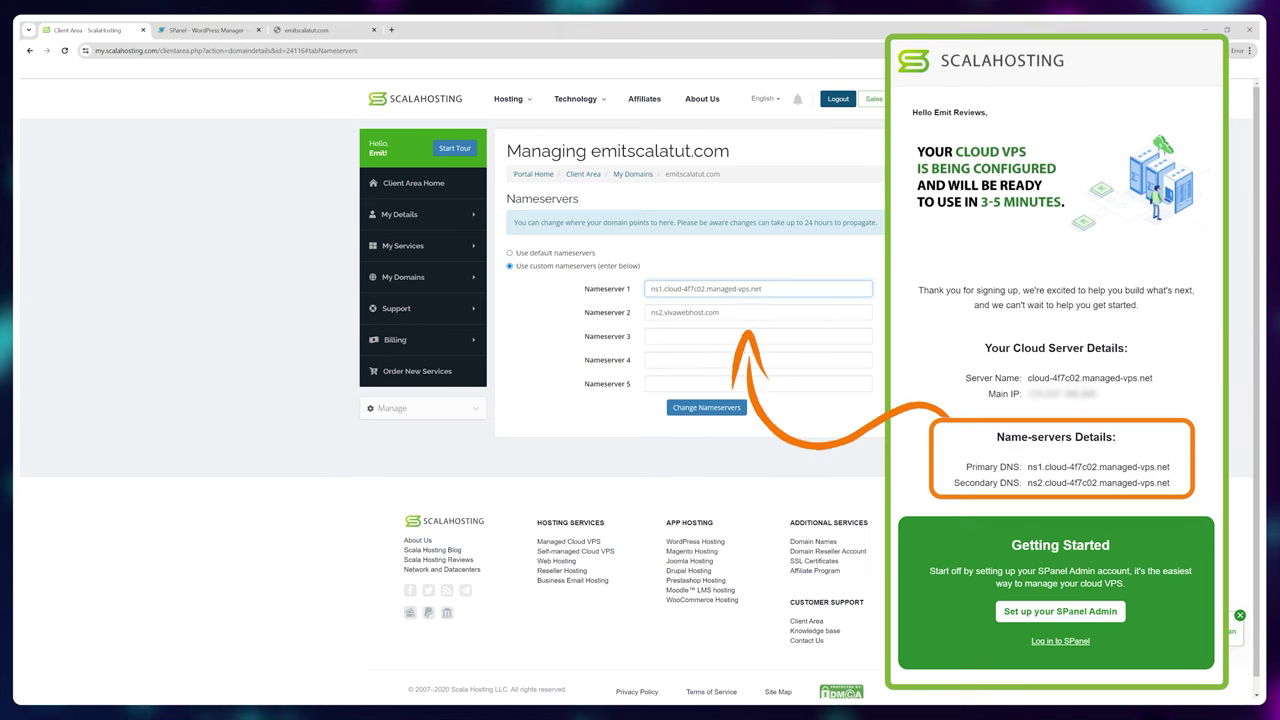
click(790, 304)
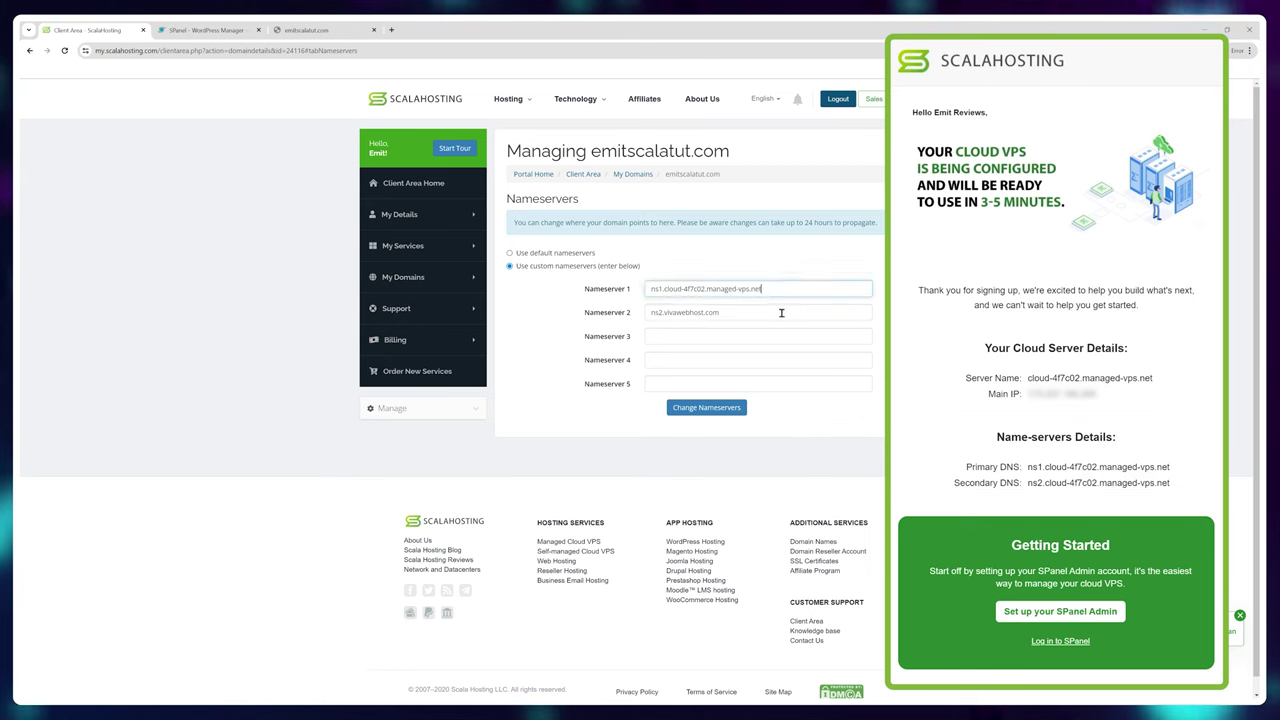
click(781, 313)
key(ctrl+a)
text(ns2.cloud-4f7c02.managed-vps.net)
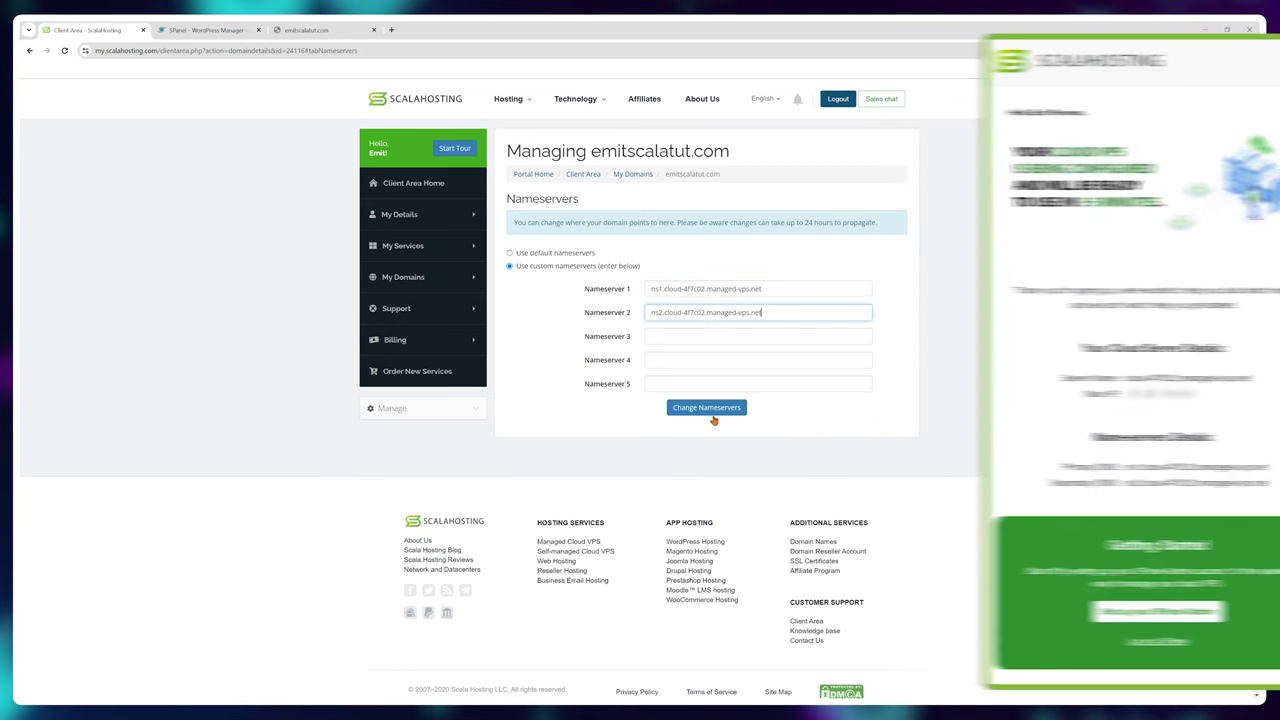
click(706, 408)
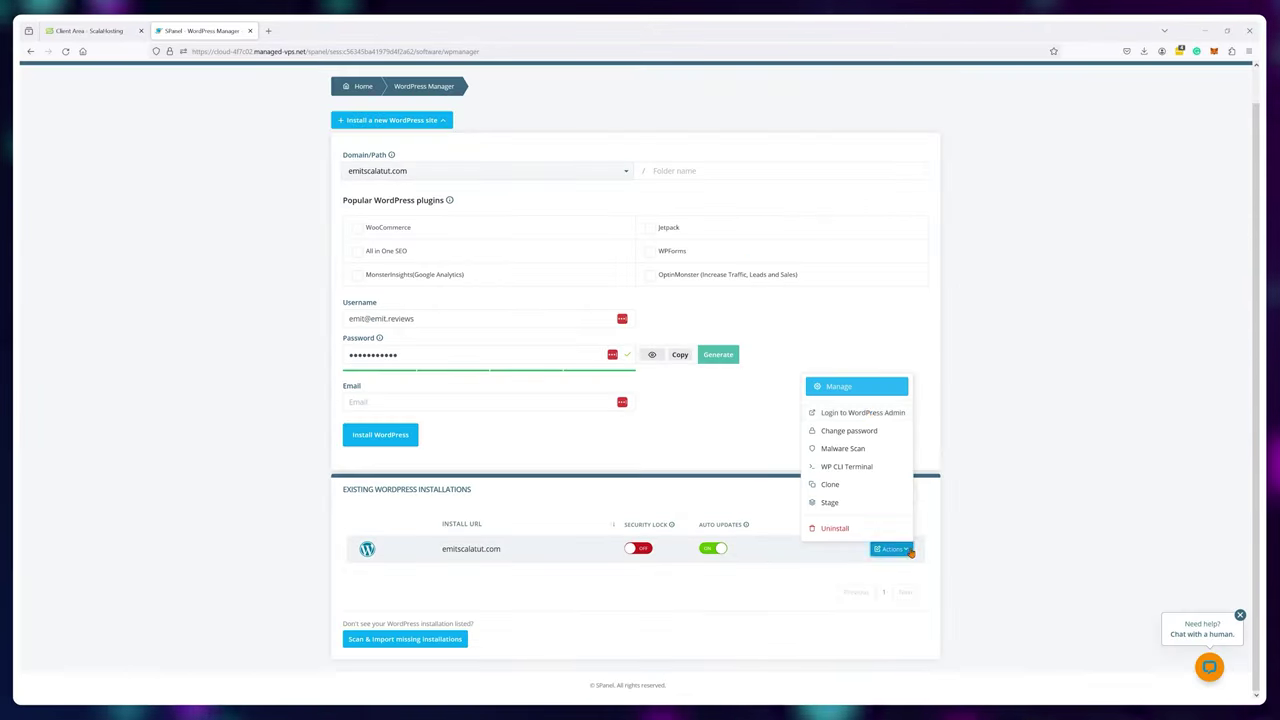
- Log in to the WordPress admin, update the database, and delete the Hello Dolly plugin
click(862, 413)
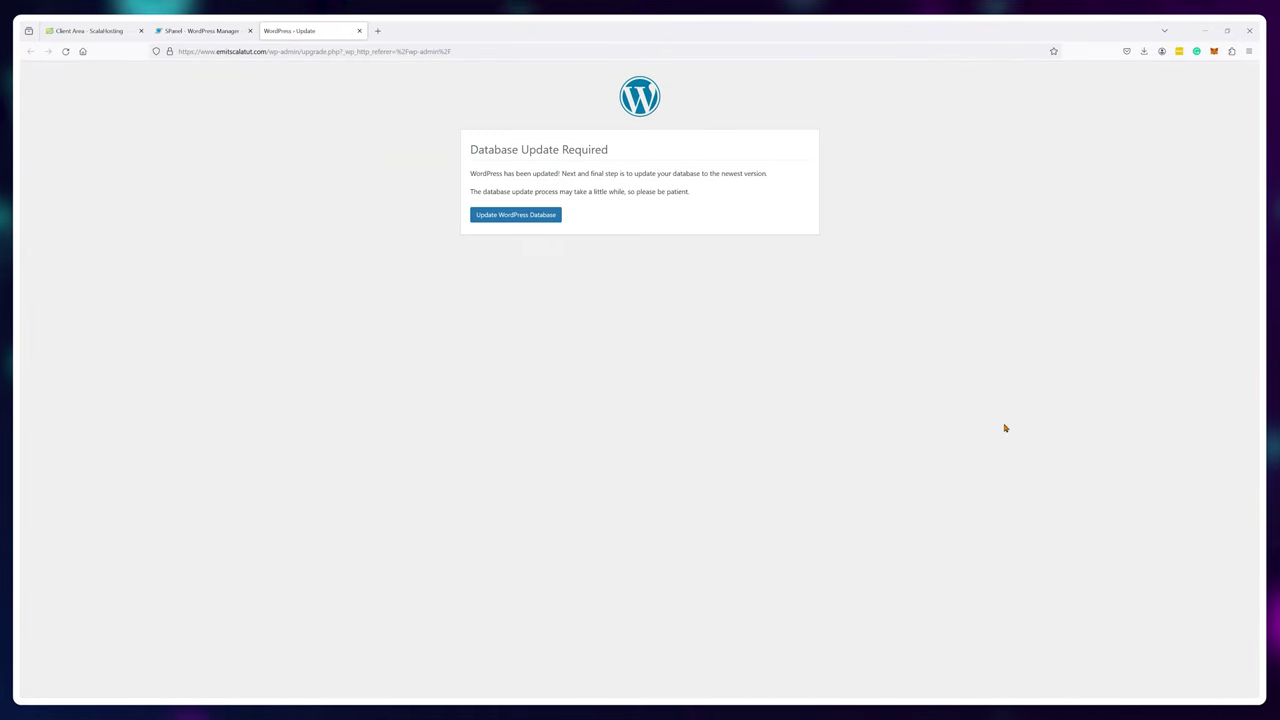
click(540, 218)
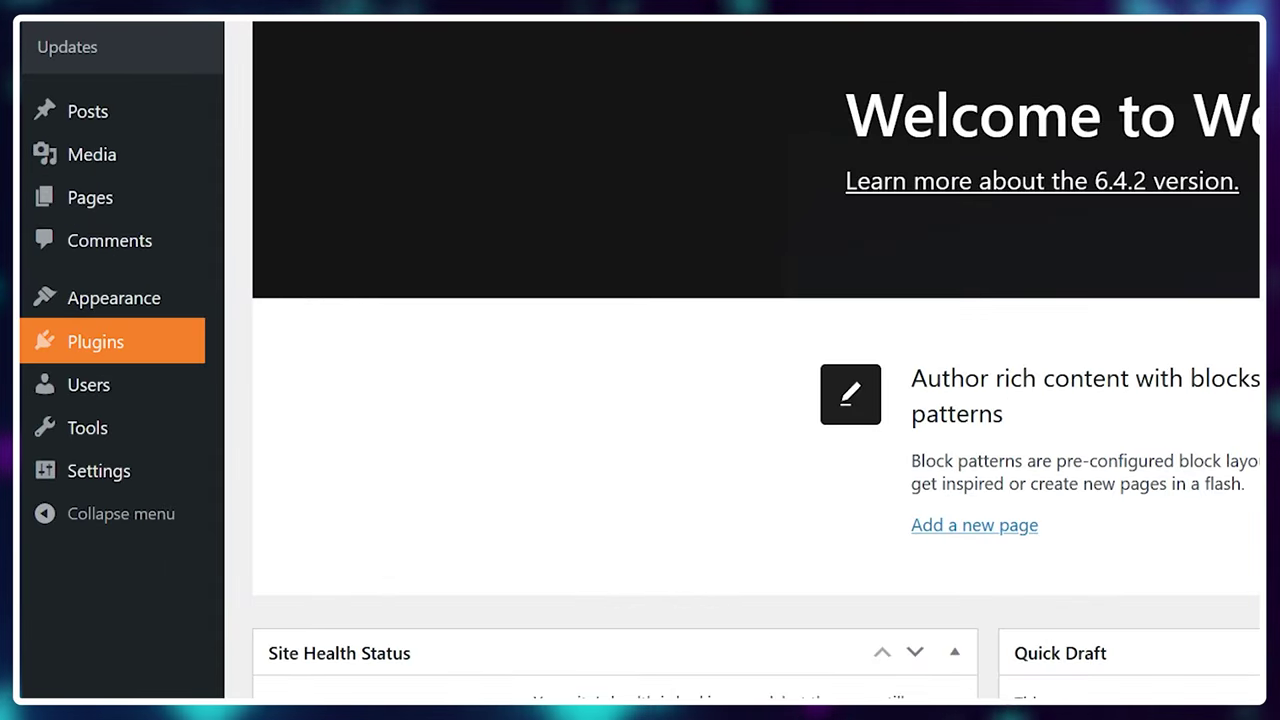
mouse_move(146, 365)
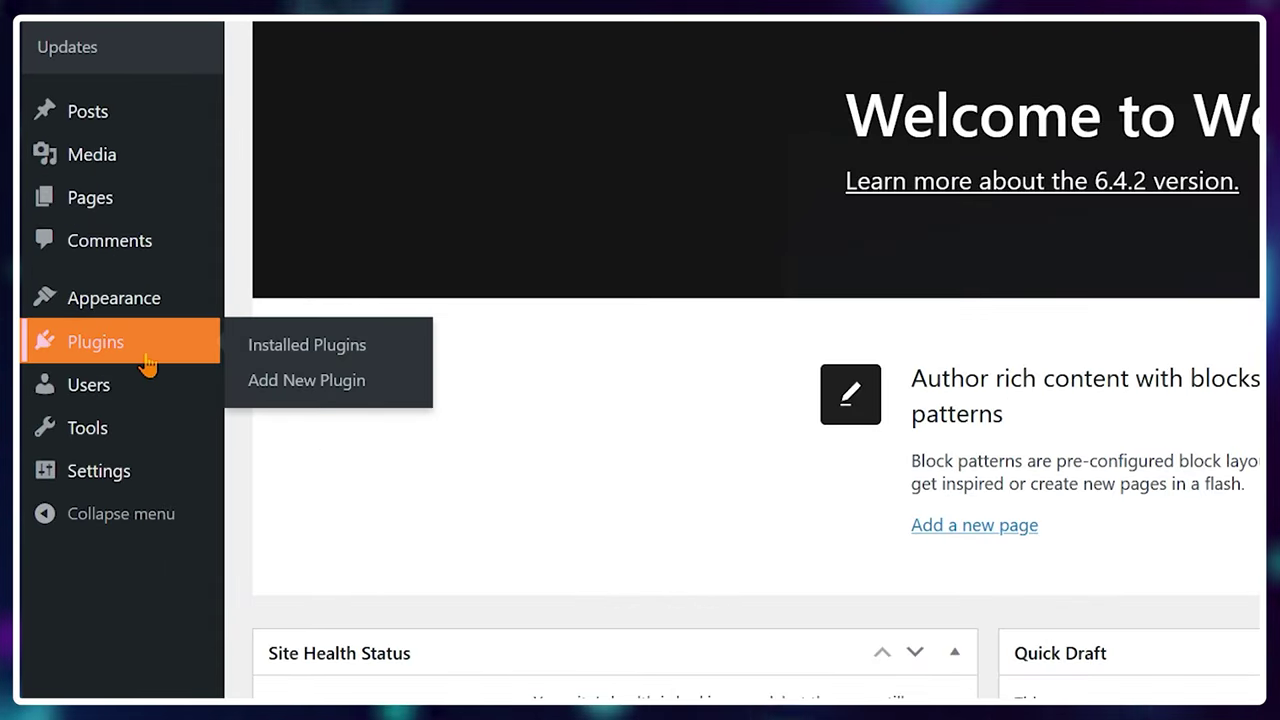
click(147, 362)
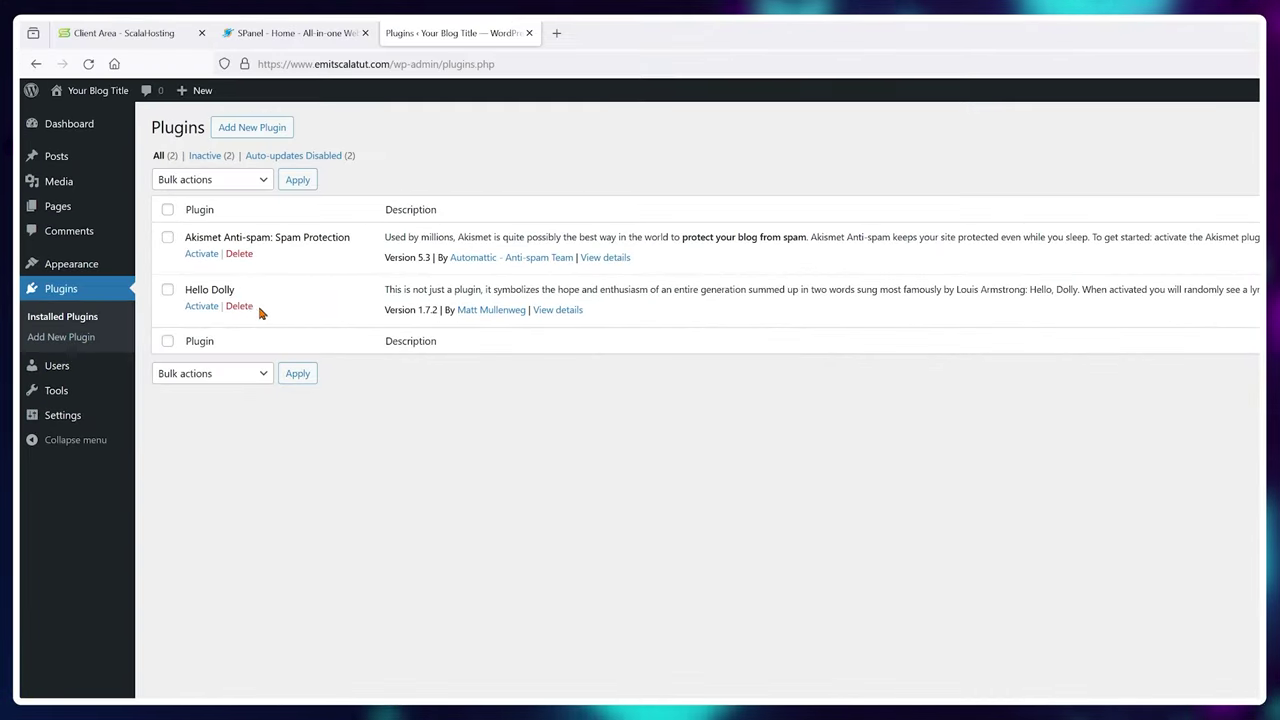
click(243, 309)
click(1019, 583)
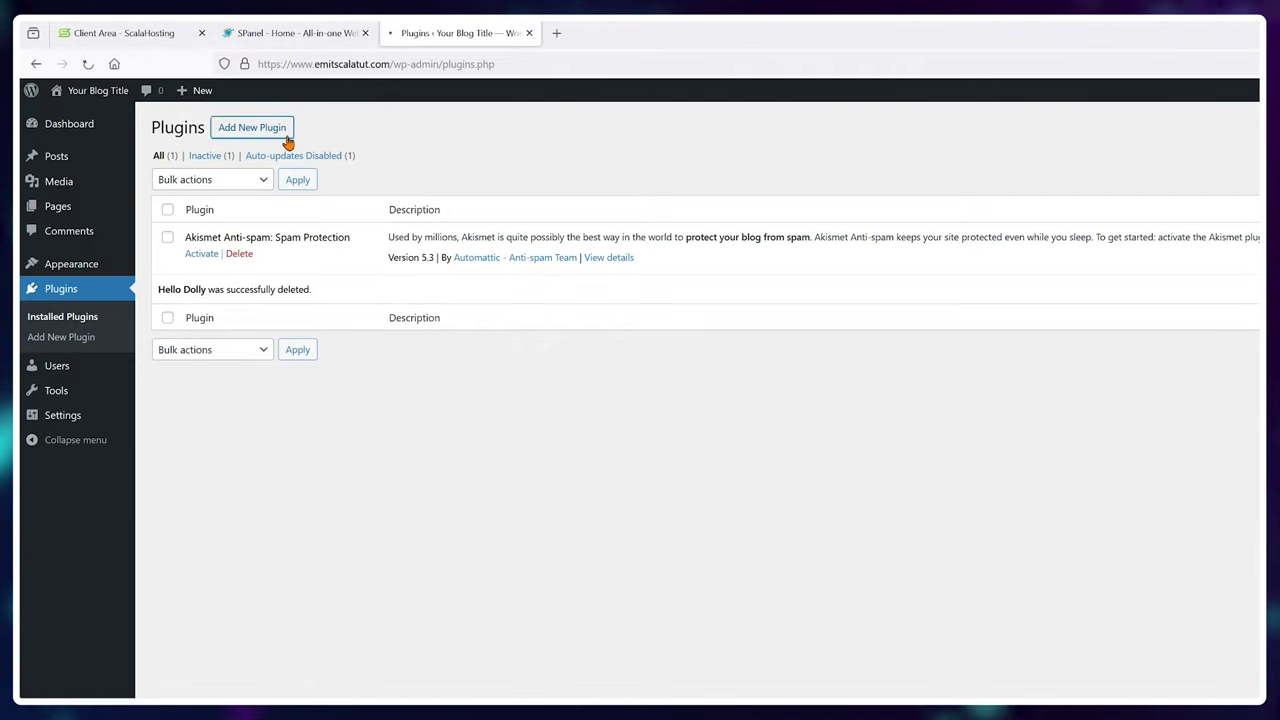
- Search the plugin directory for 'lite' to find LiteSpeed Cache
click(252, 127)
click(1130, 121)
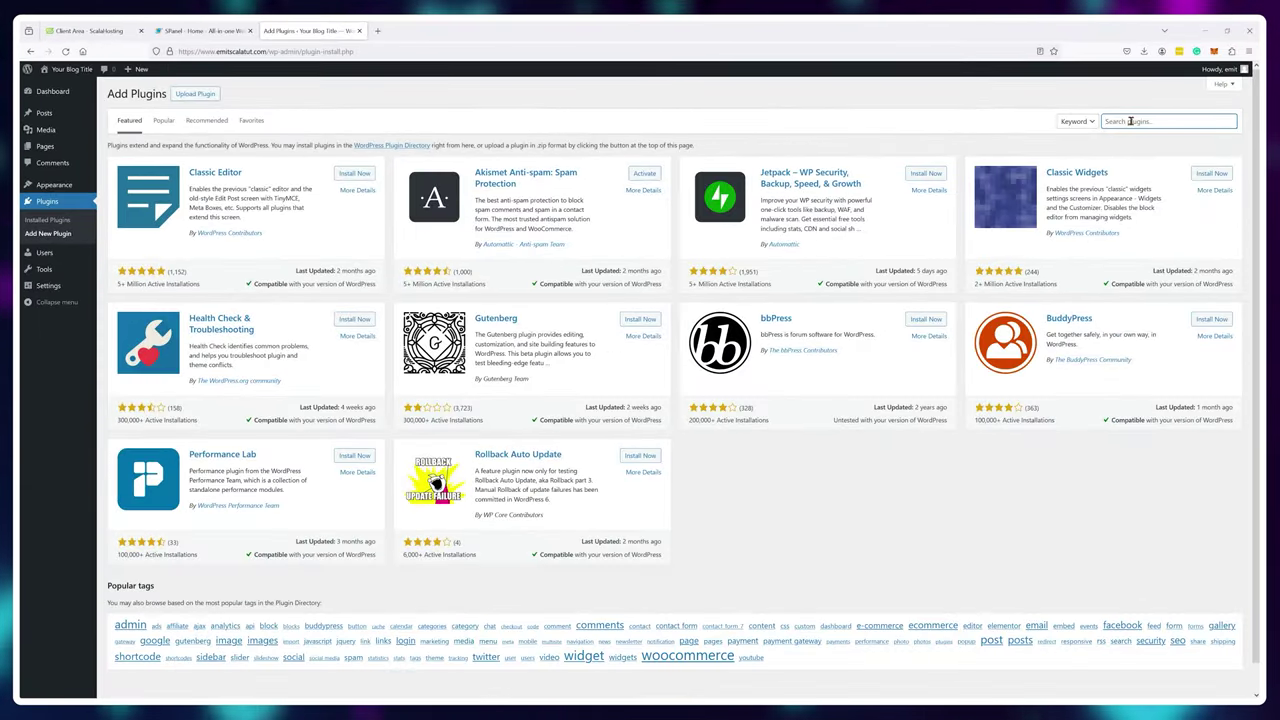
text(lite)
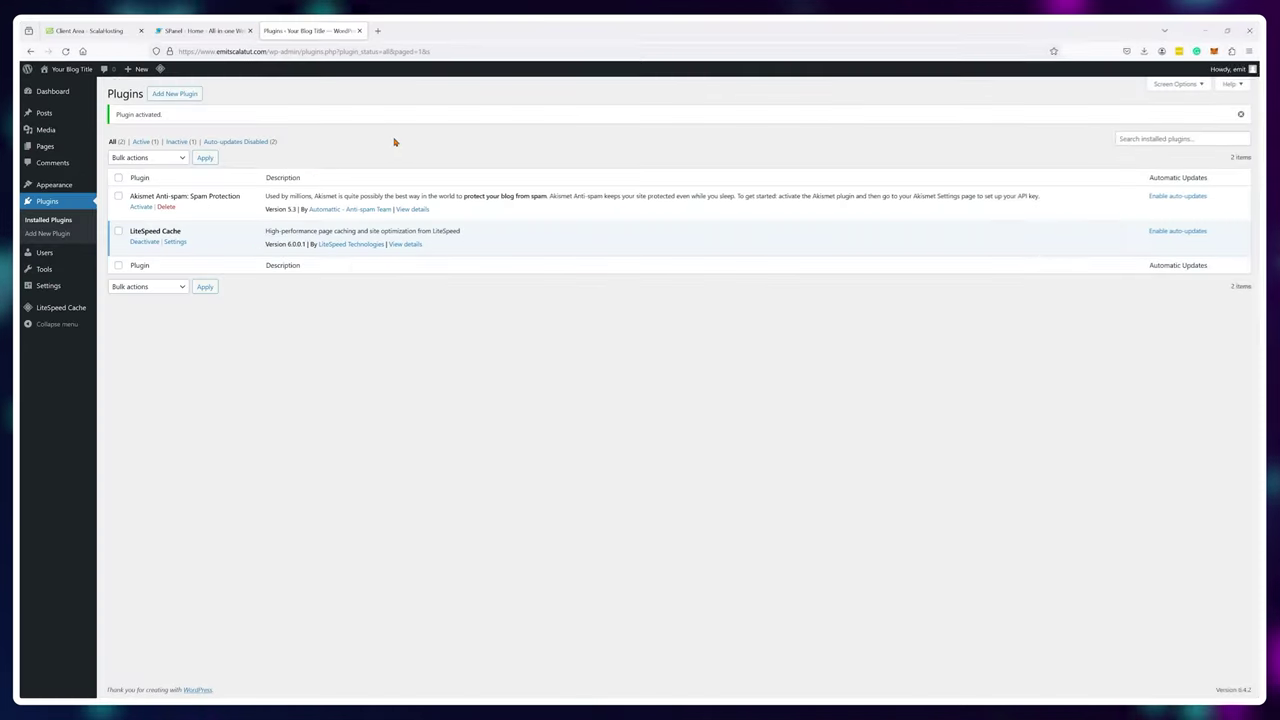
- Request the LiteSpeed Cache domain key, wait for its approval, and view the Cache Status panel
mouse_move(95, 346)
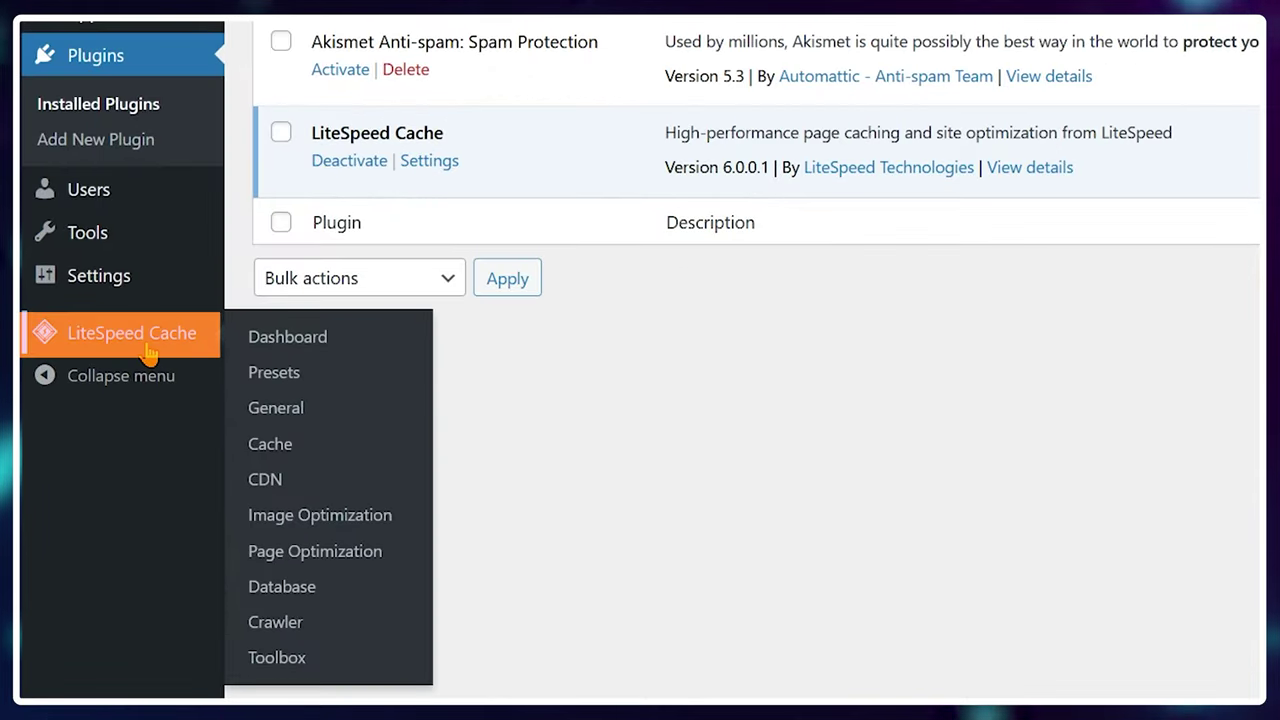
click(296, 421)
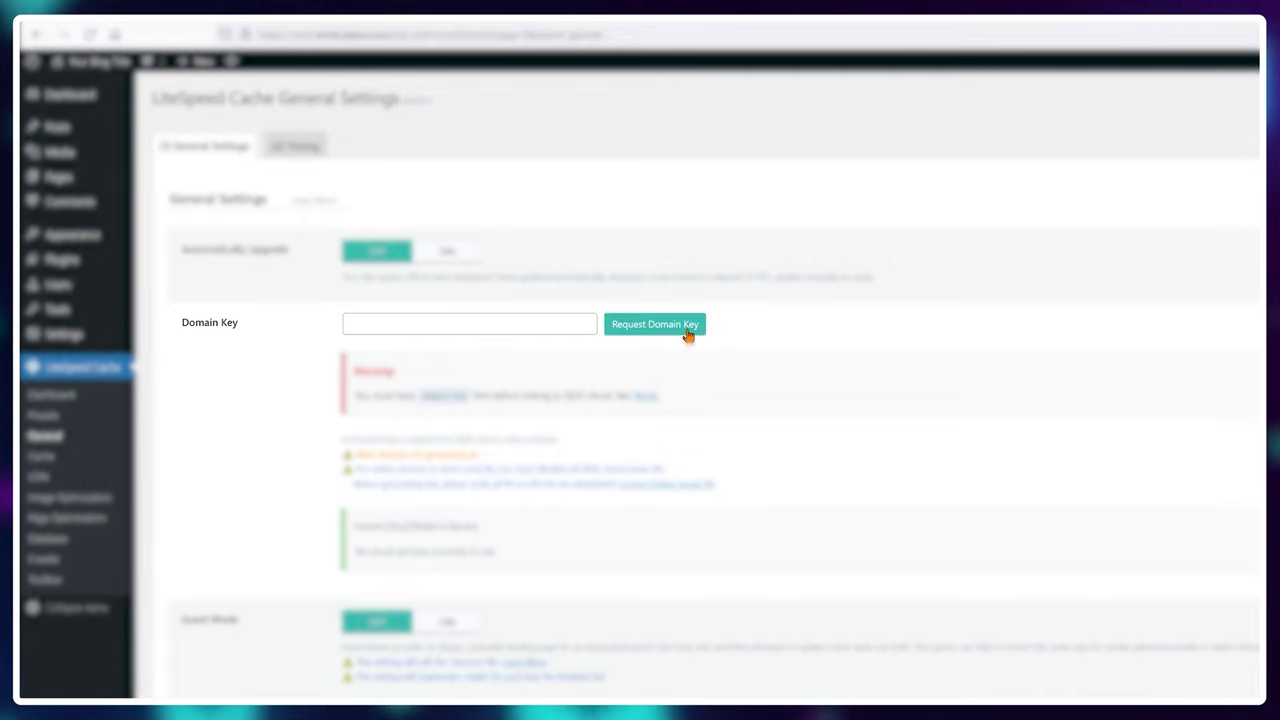
click(689, 329)
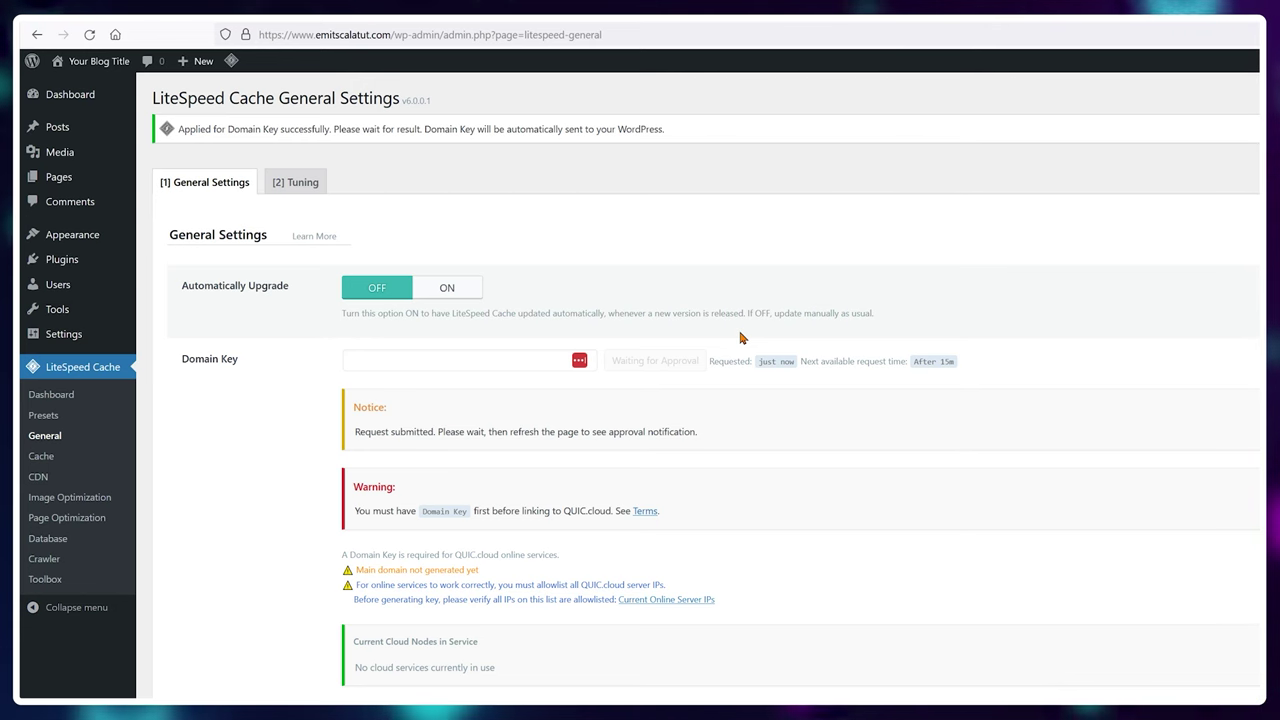
click(90, 36)
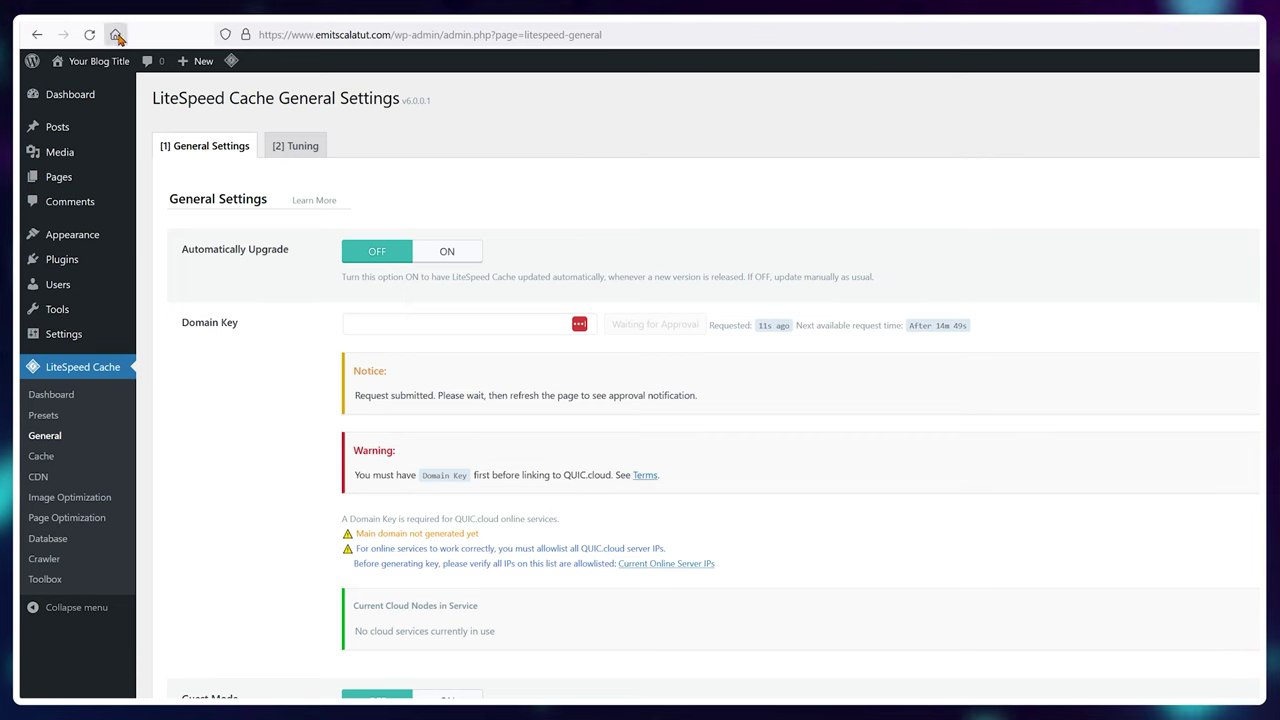
click(90, 36)
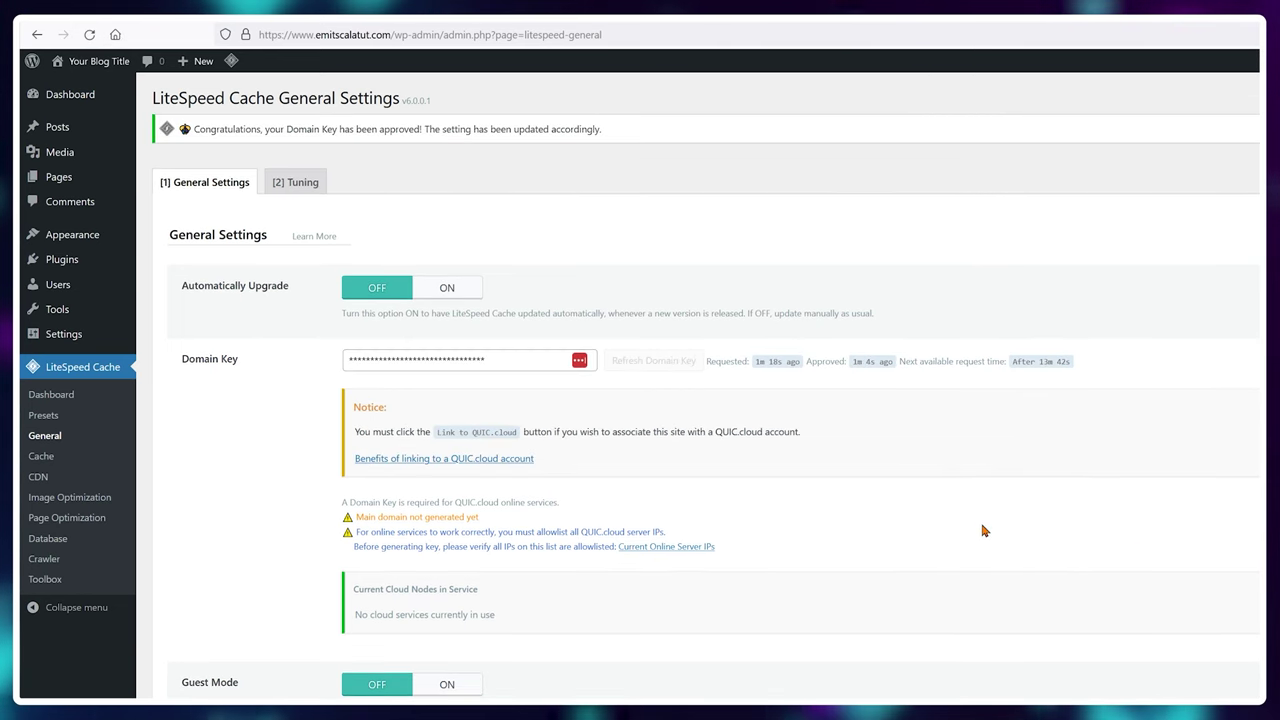
click(78, 396)
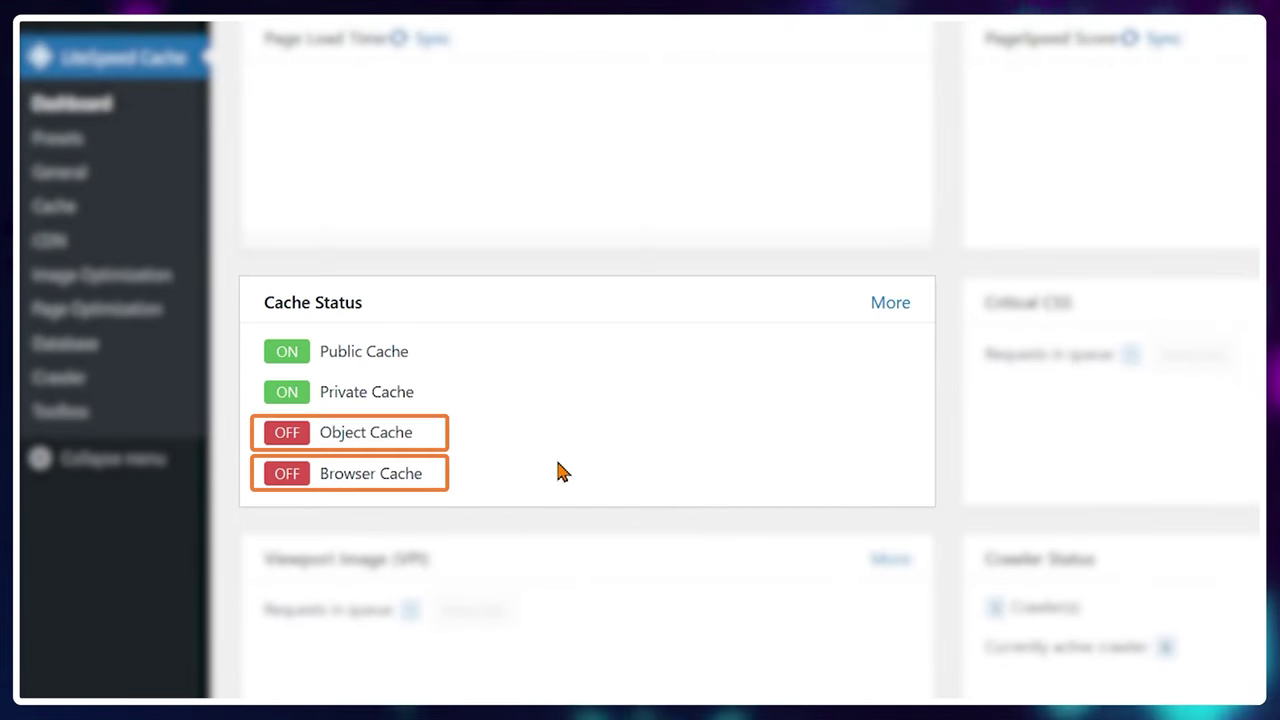
- Switch Object Cache and Browser Cache to ON in LiteSpeed's Cache settings, save, and recheck the dashboard
click(55, 210)
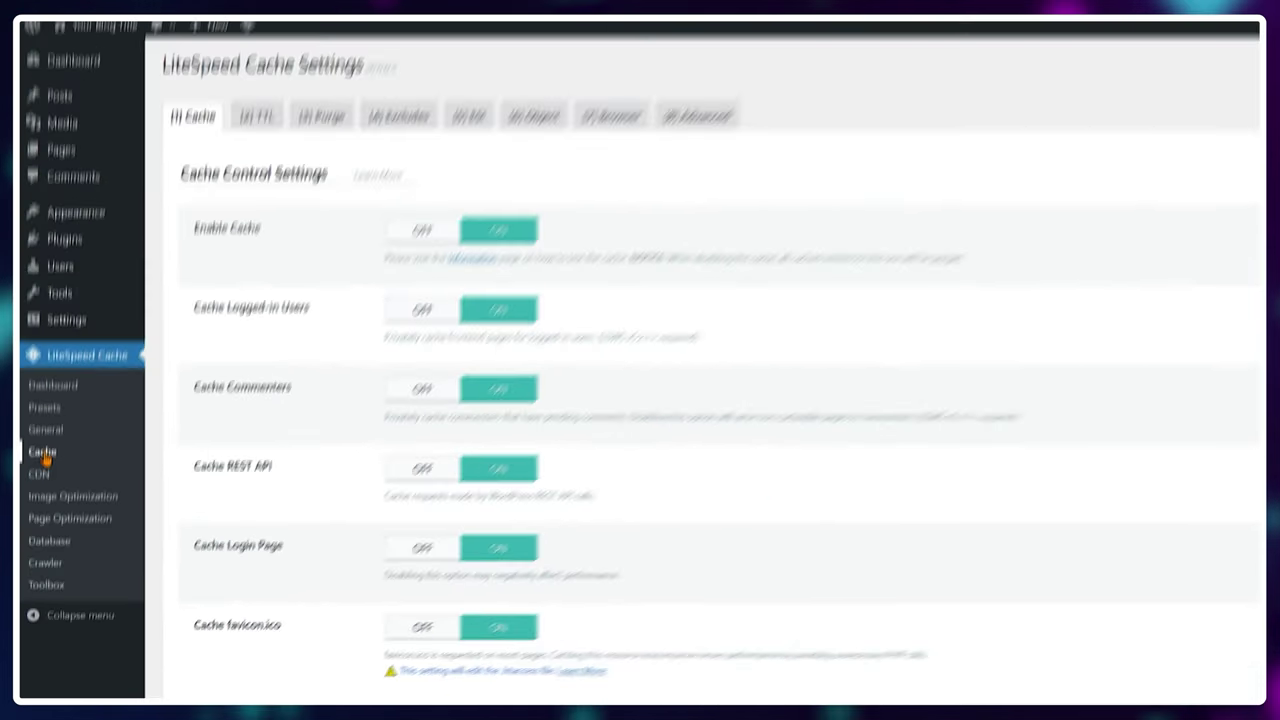
click(540, 116)
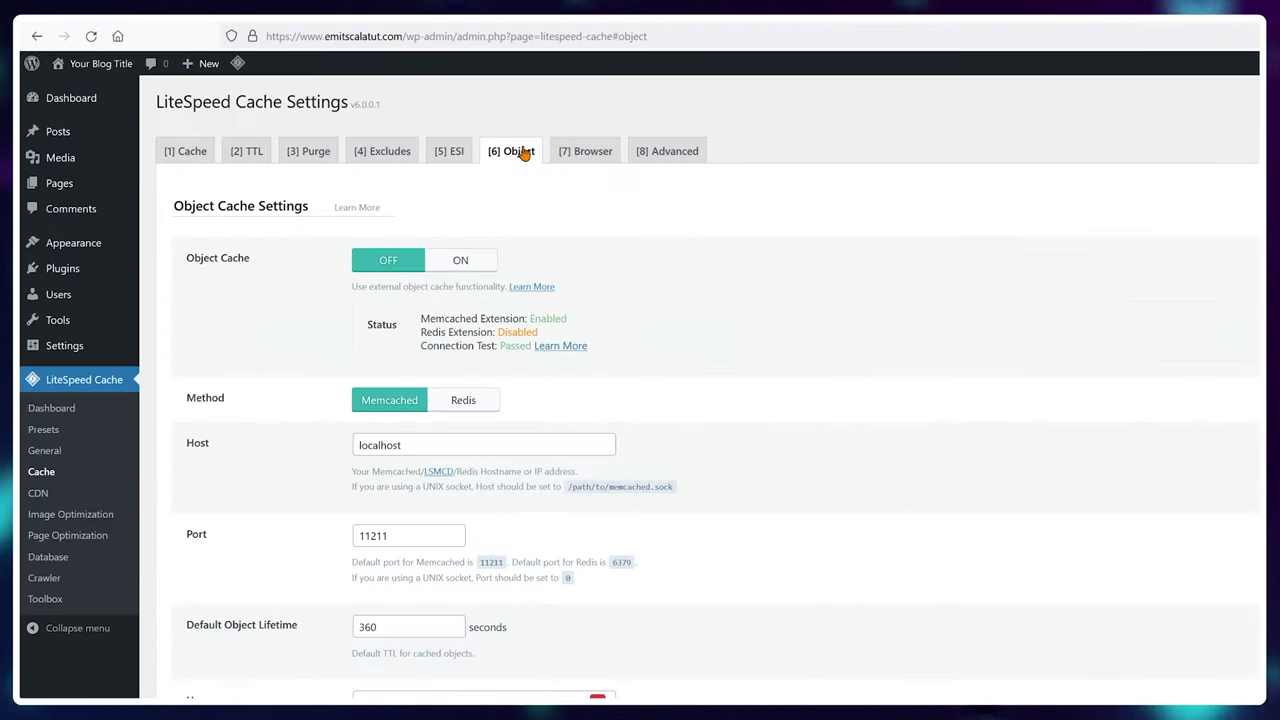
click(463, 261)
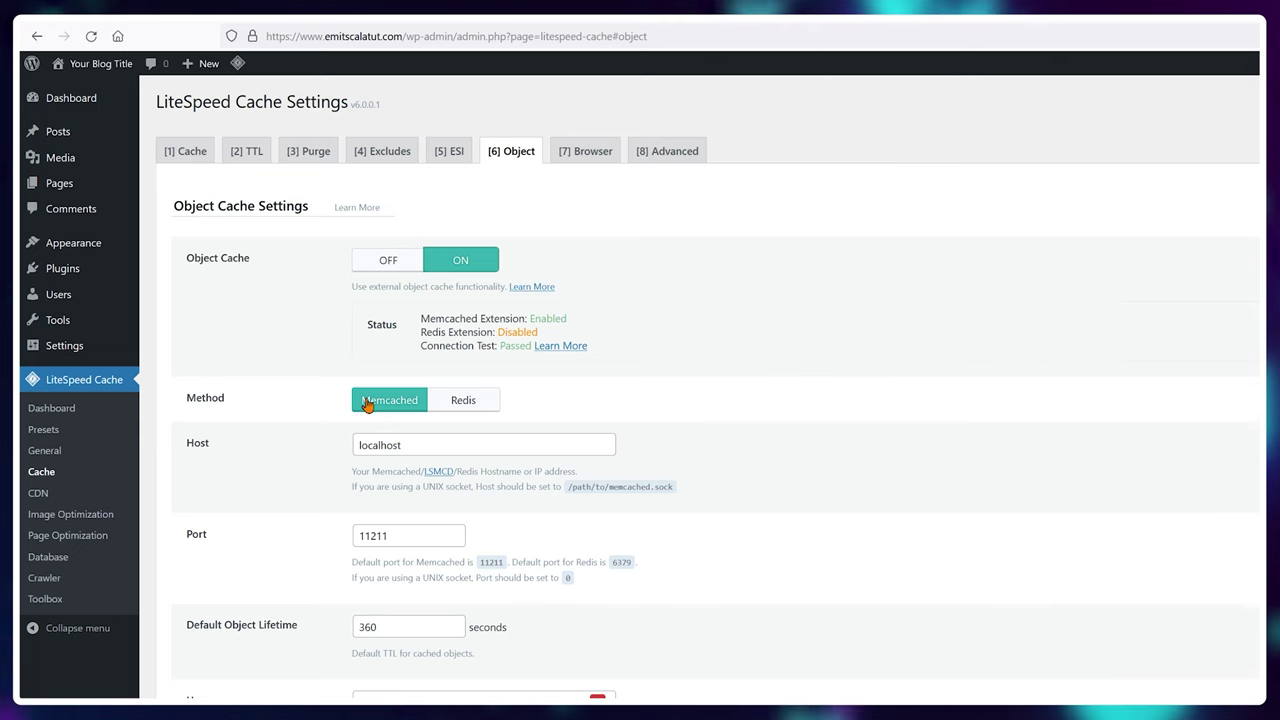
click(583, 151)
click(478, 341)
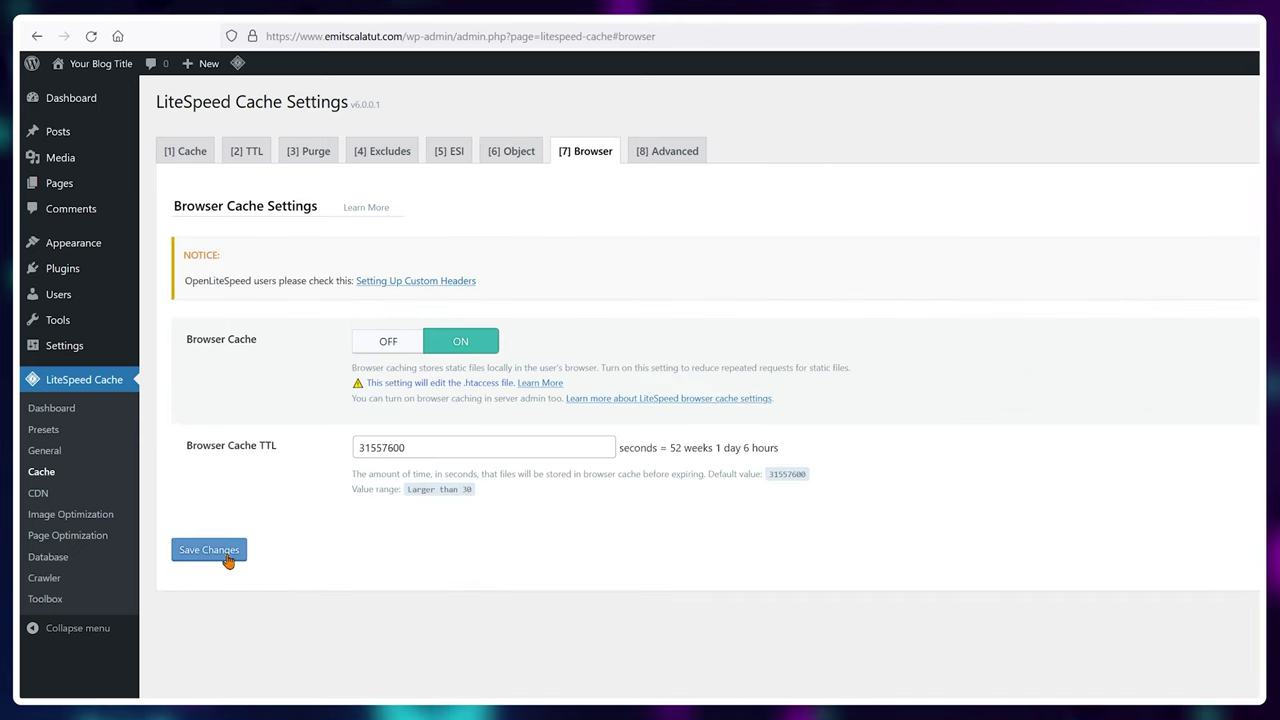
click(209, 550)
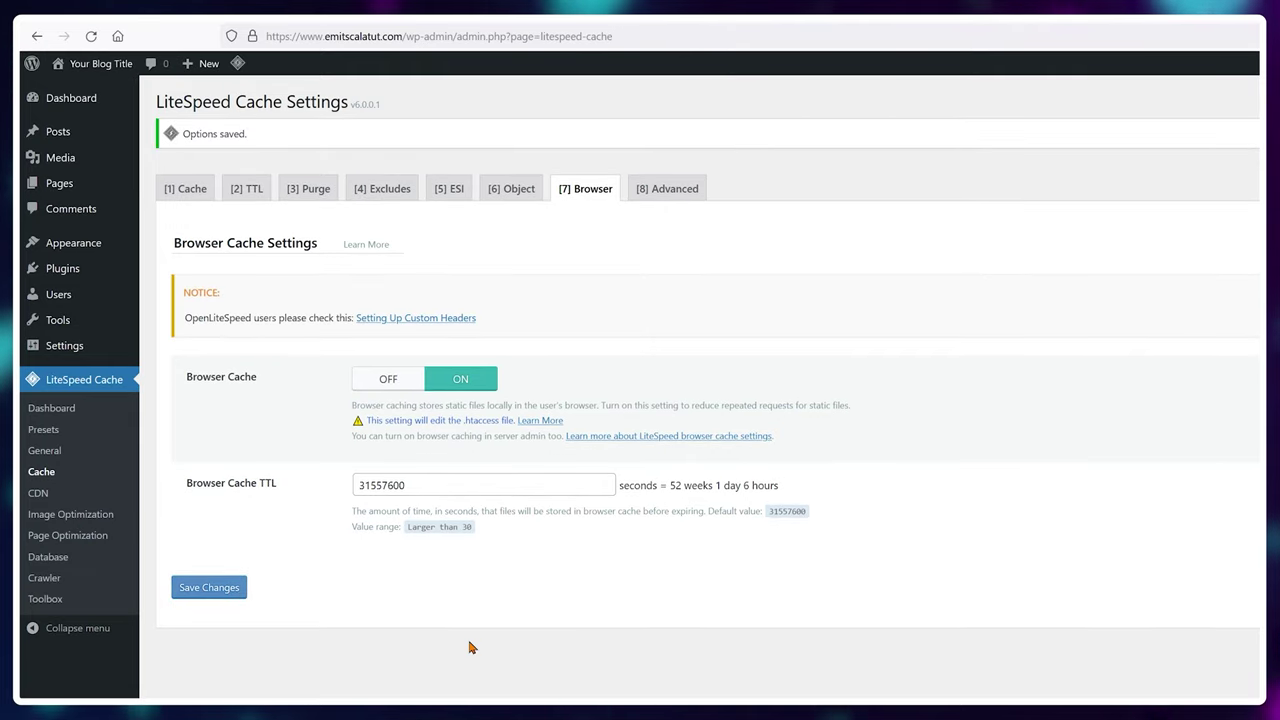
click(72, 408)
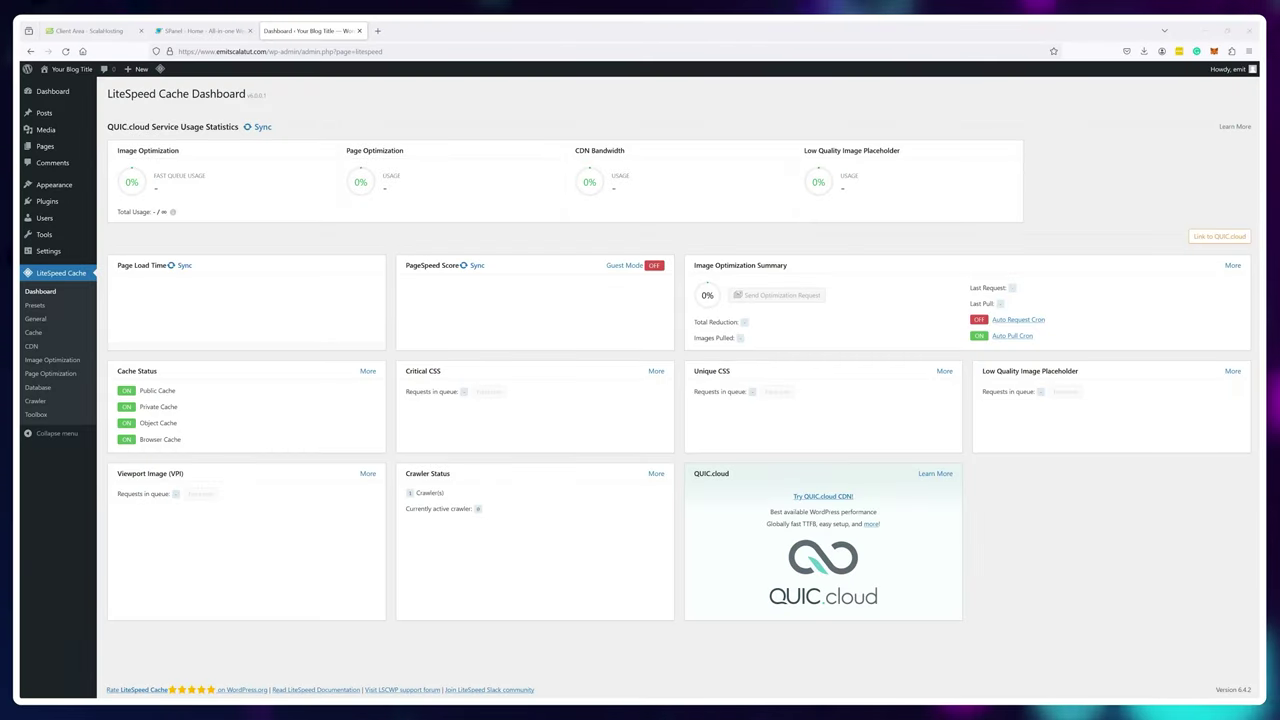
- Open the emitscalatut.com homepage in a new tab, view it, then return to the admin dashboard
middle_click(71, 69)
key(ctrl+Tab)
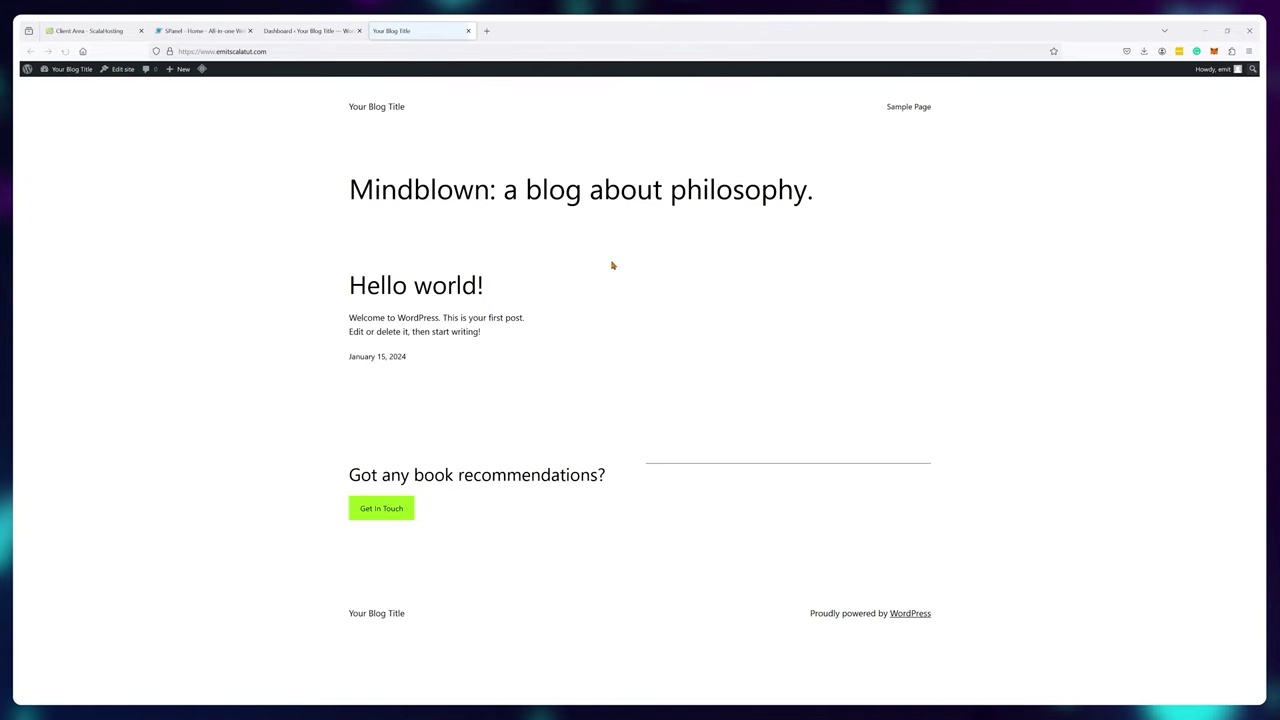
key(ctrl+shift+Tab)
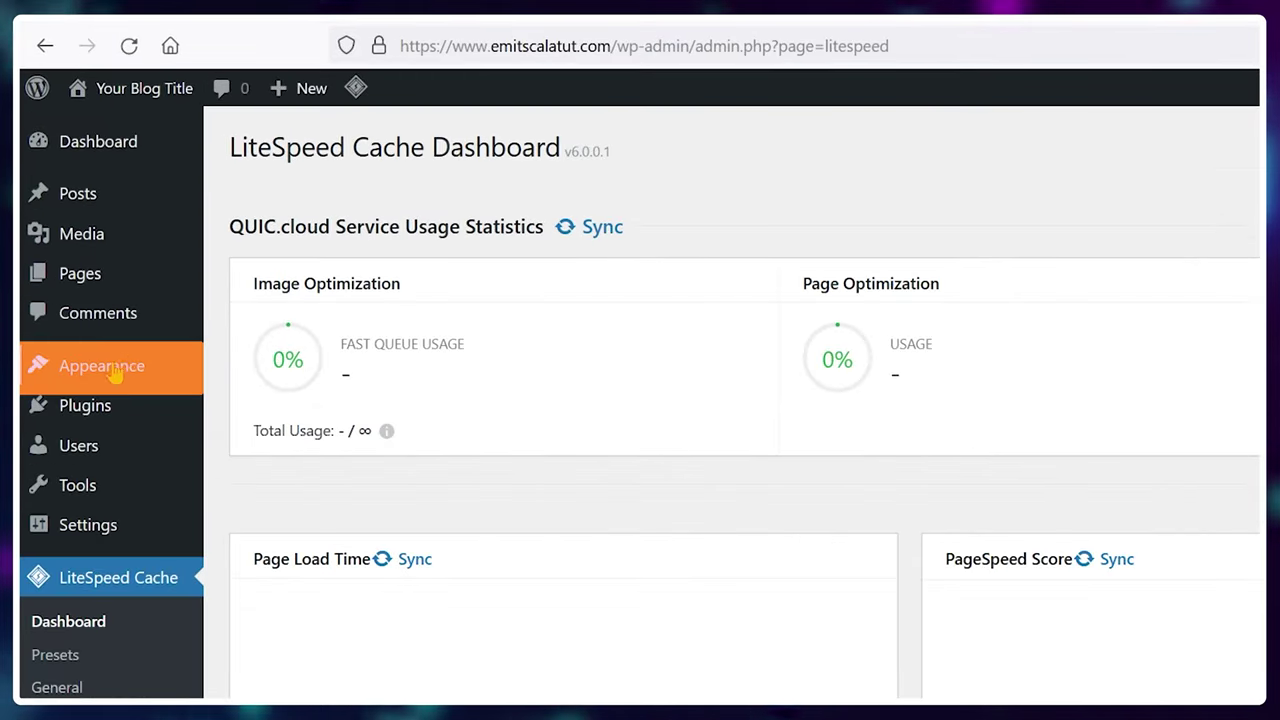
- Install the Blocksy theme and the Blocksy Companion plugin, then view the Starter Sites gallery
mouse_move(124, 284)
click(252, 370)
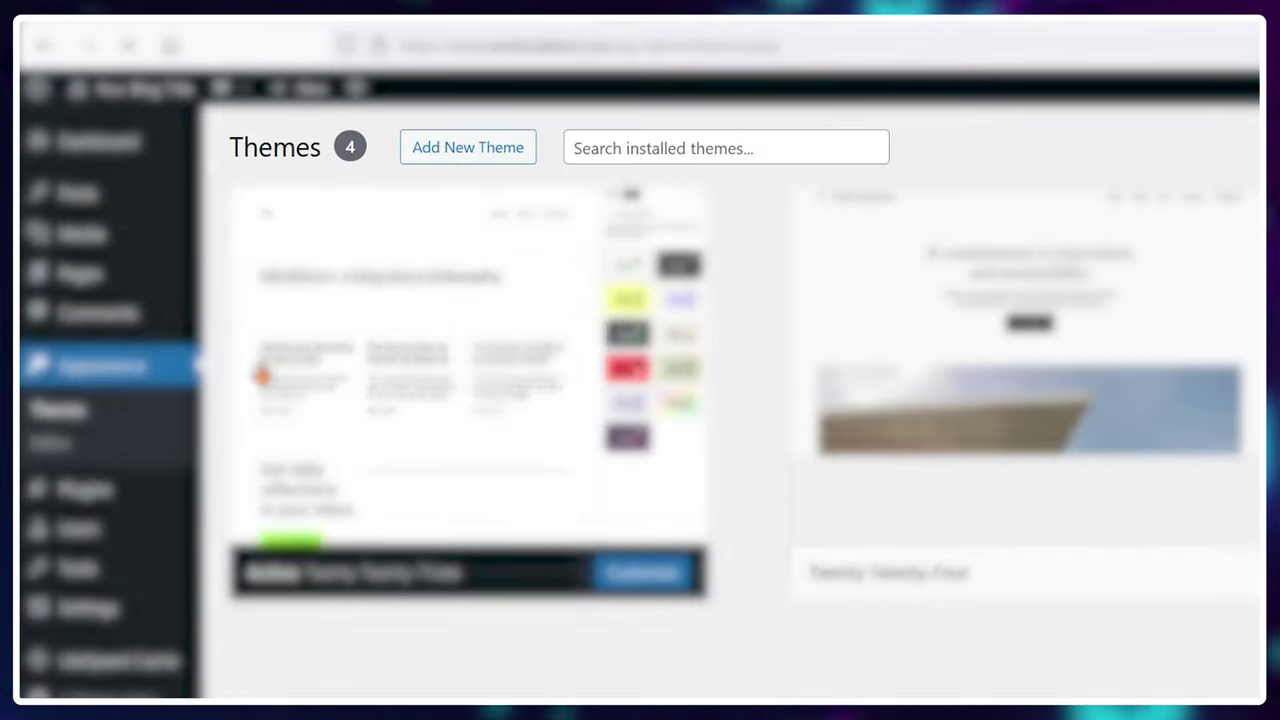
click(466, 148)
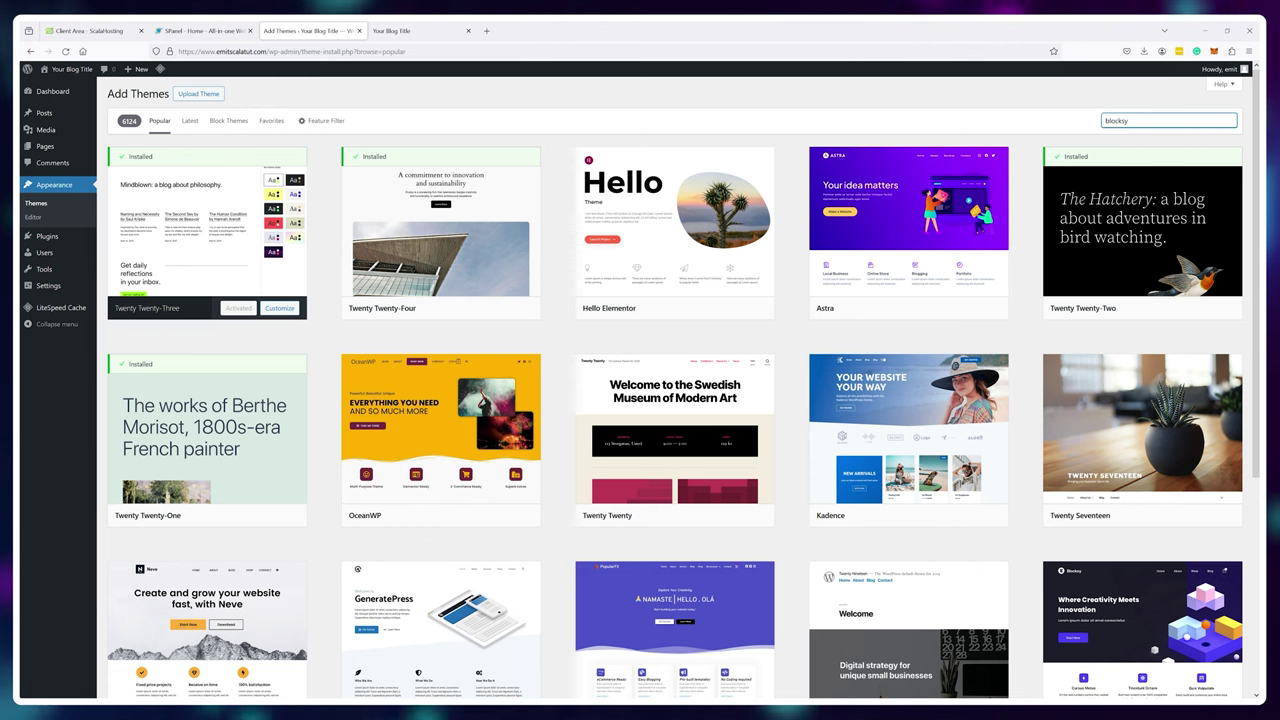
key(Return)
mouse_move(234, 290)
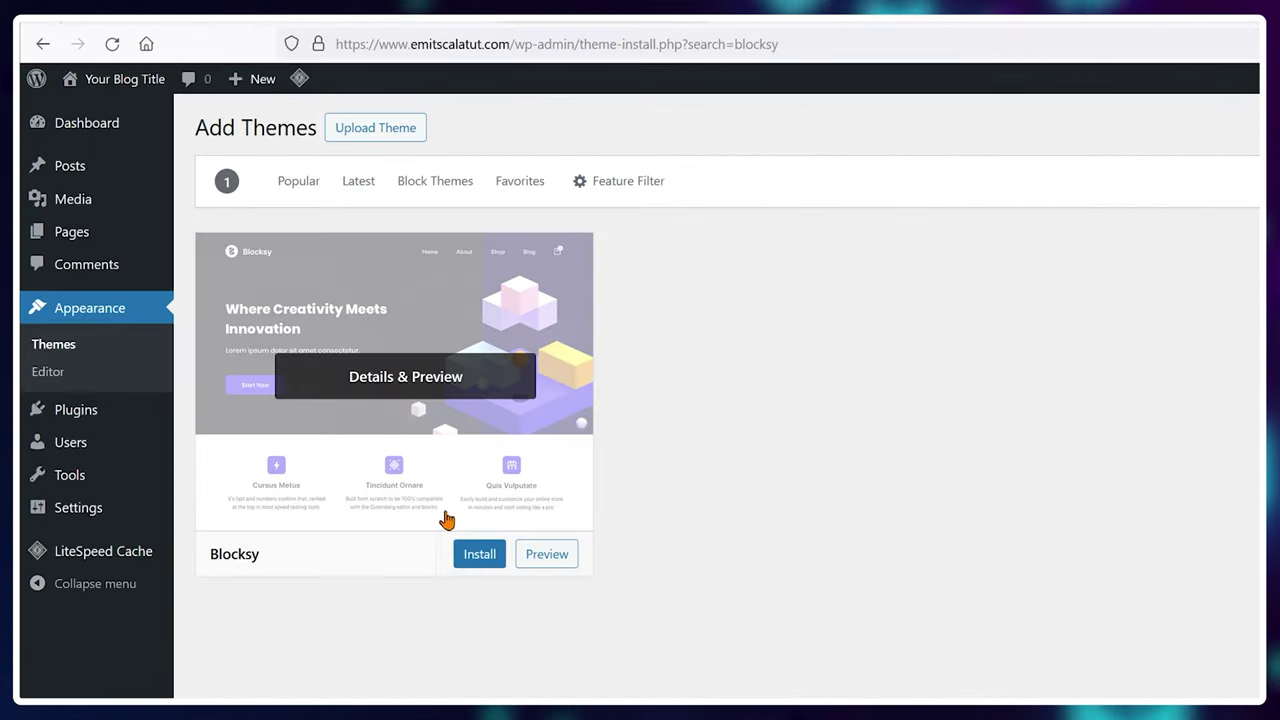
click(470, 557)
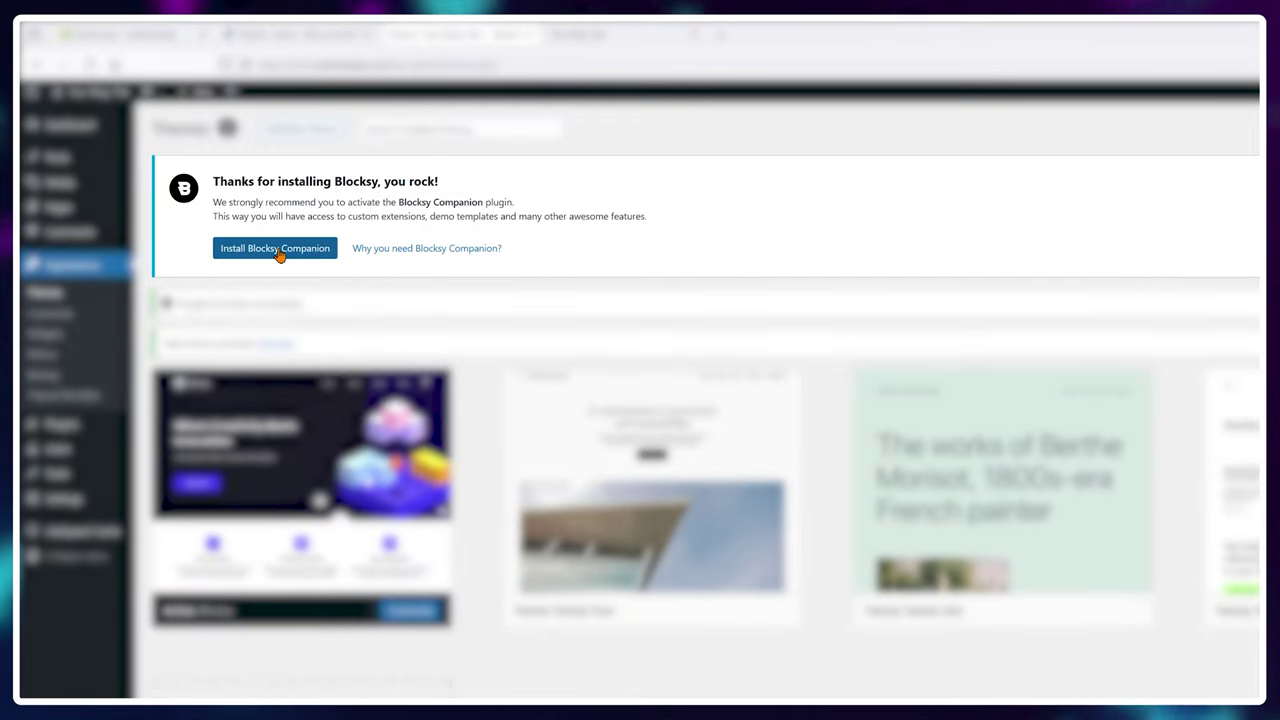
click(279, 252)
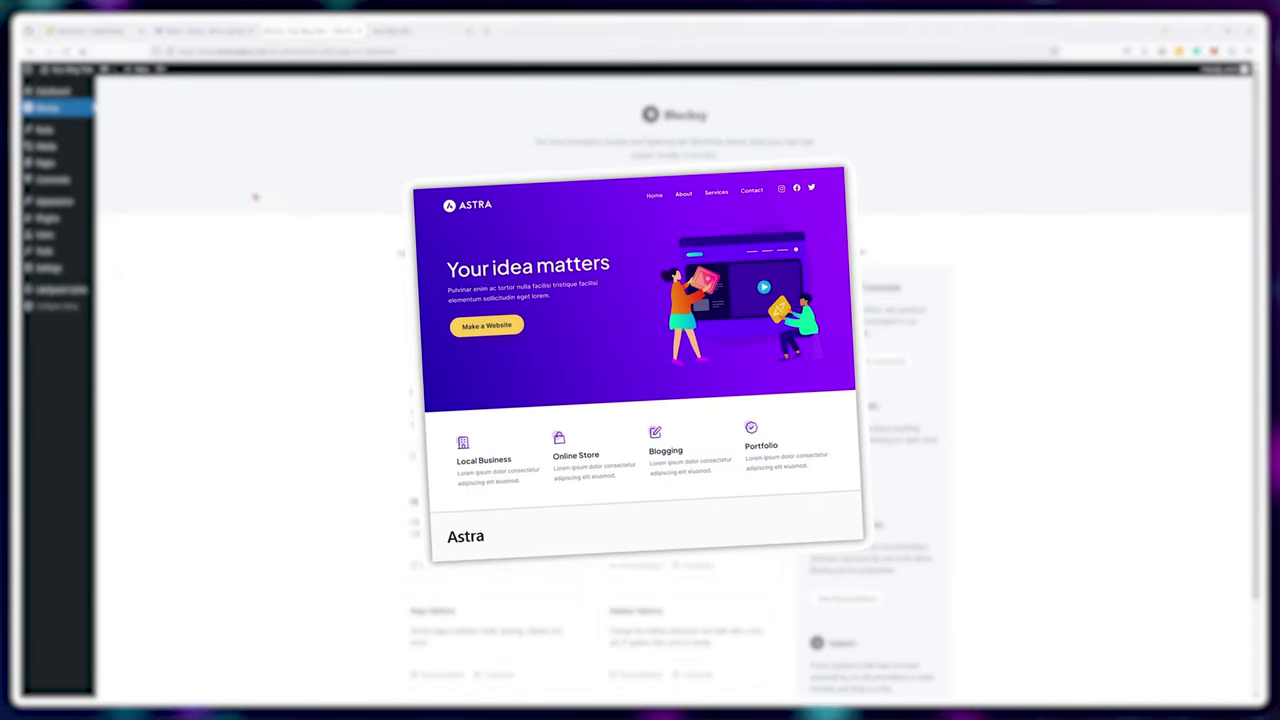
click(602, 205)
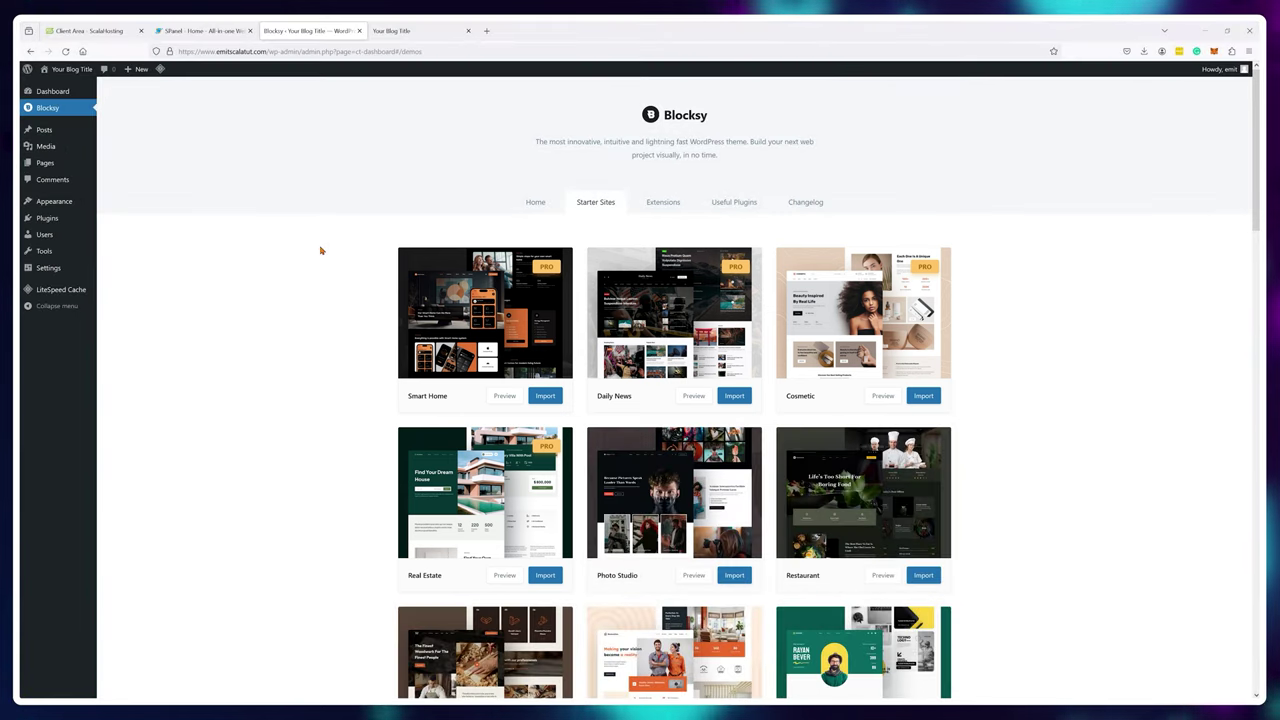
- Import the Home Decor starter site using Elementor with its required plugins, then view the result
scroll(306, 295, down, 2)
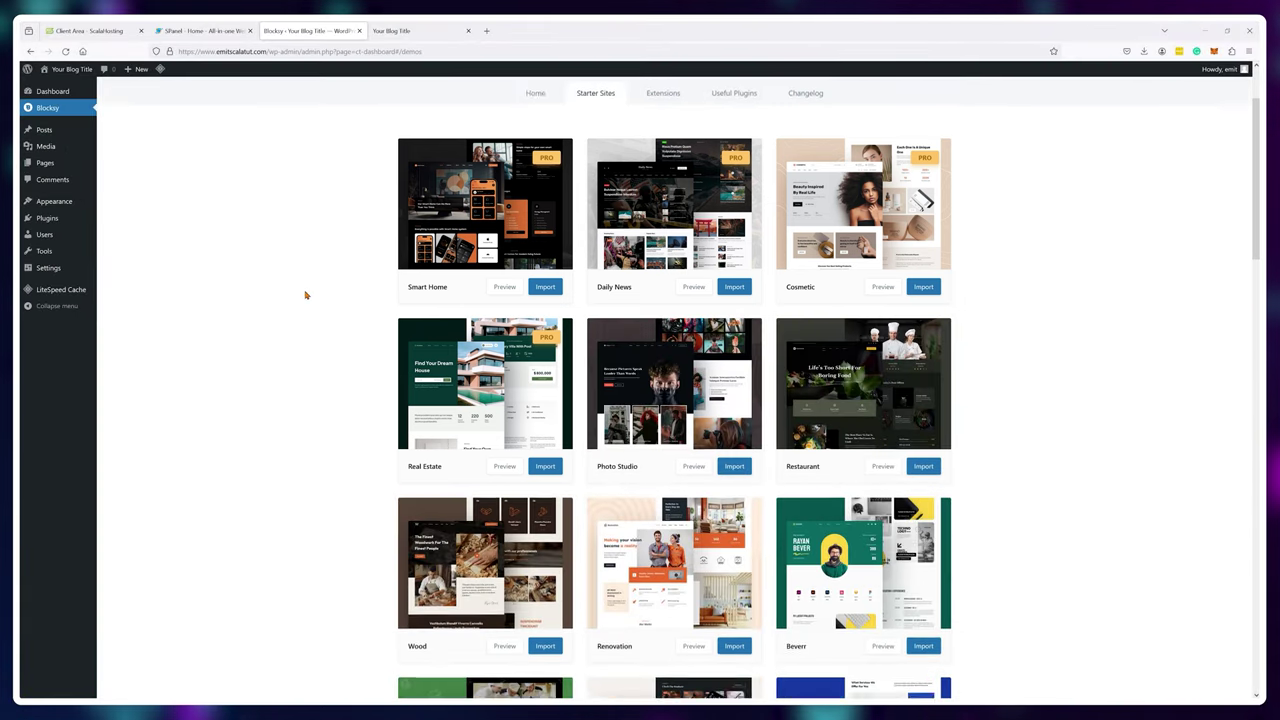
scroll(306, 295, down, 2)
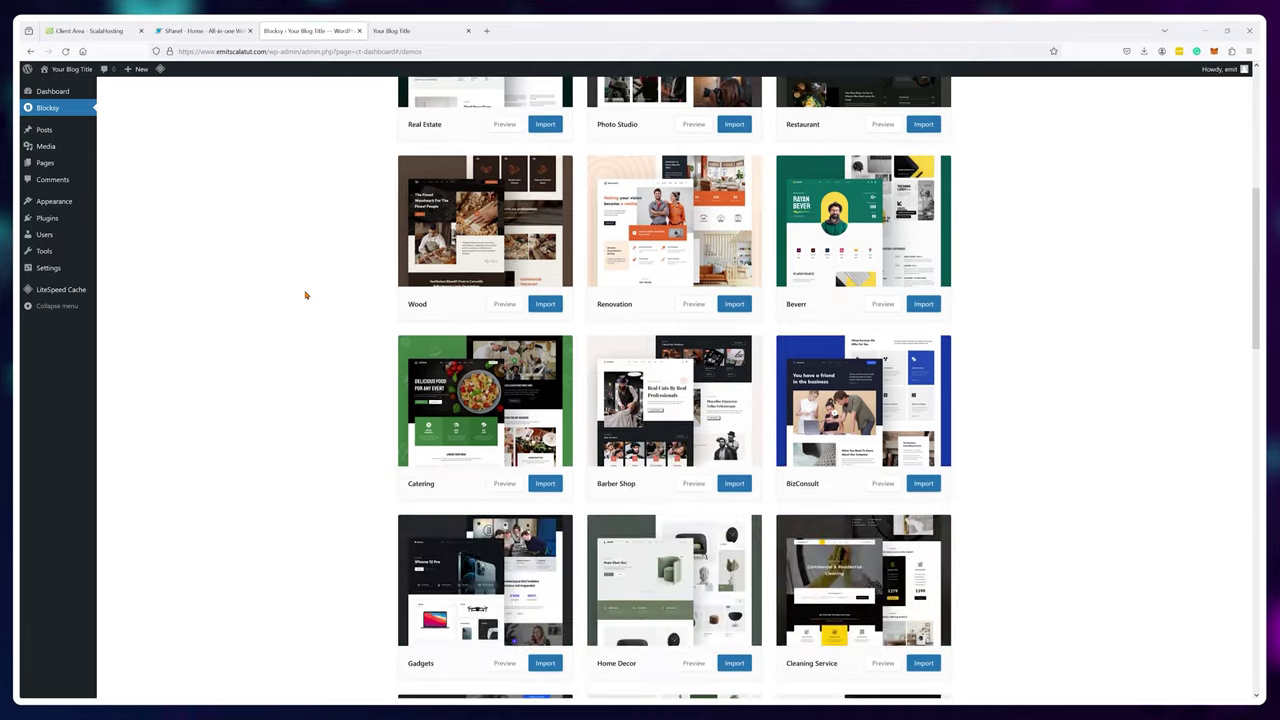
scroll(306, 295, down, 2)
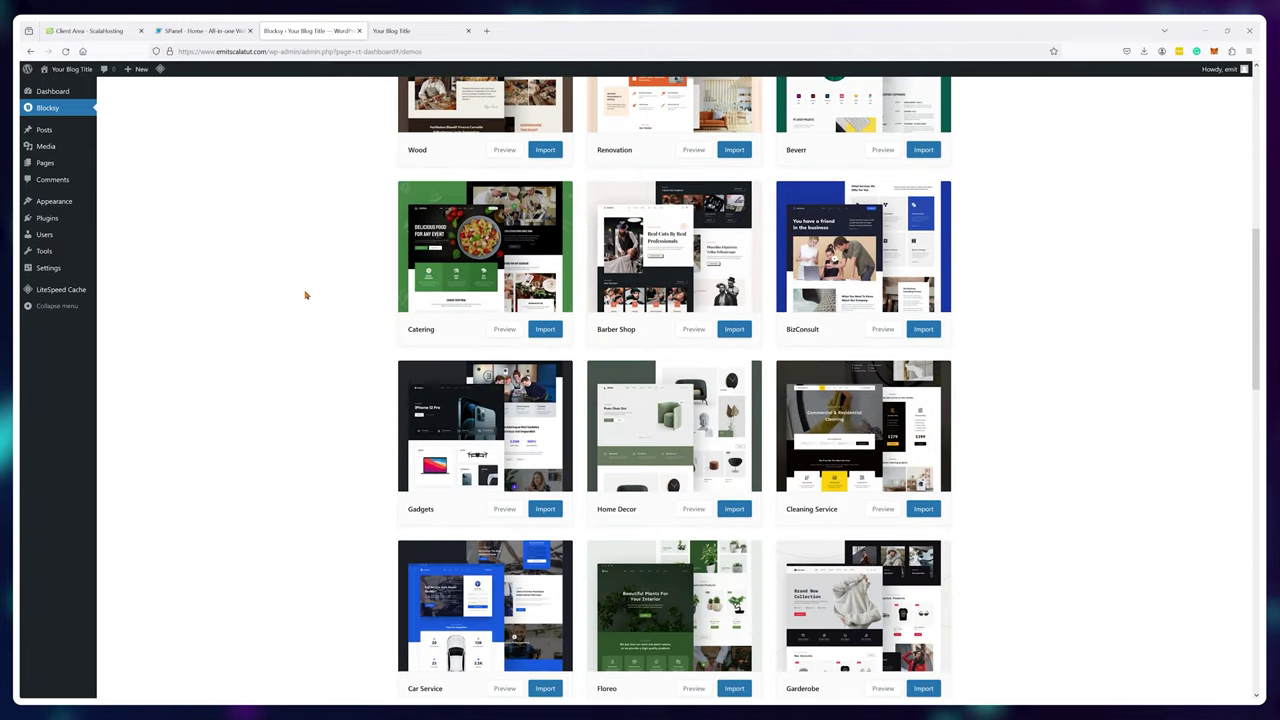
scroll(306, 295, down, 1)
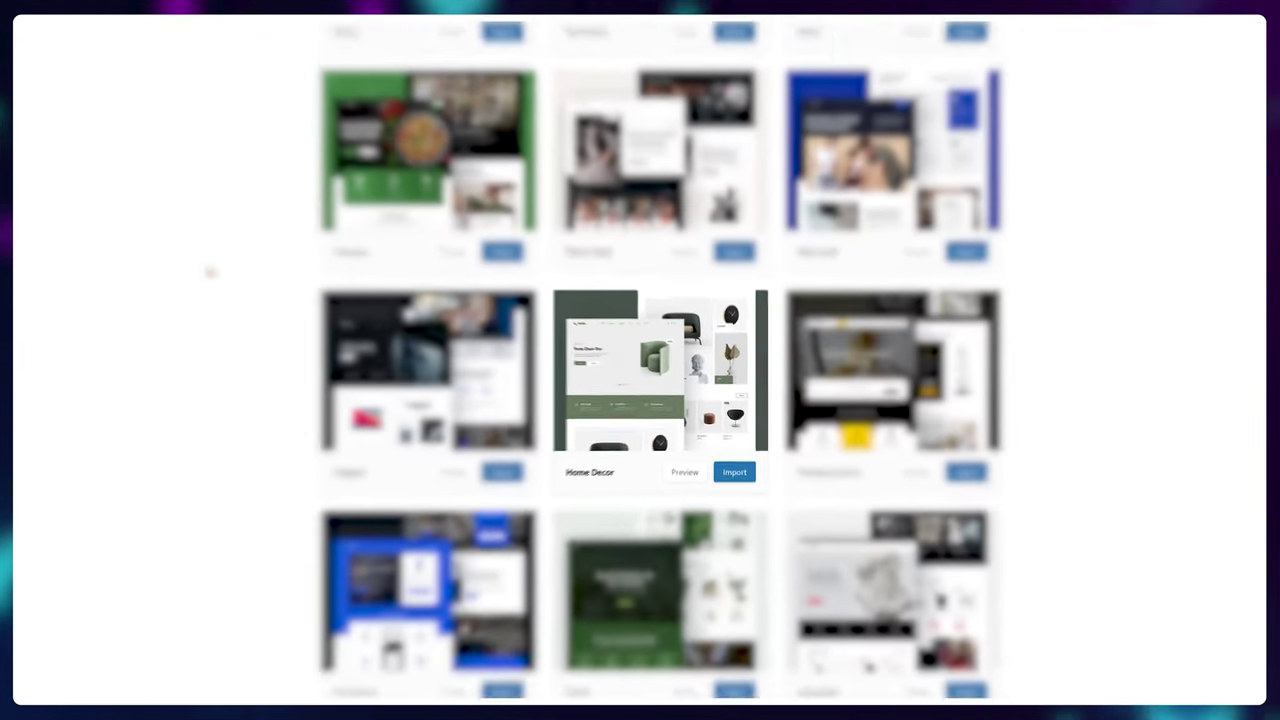
mouse_move(721, 447)
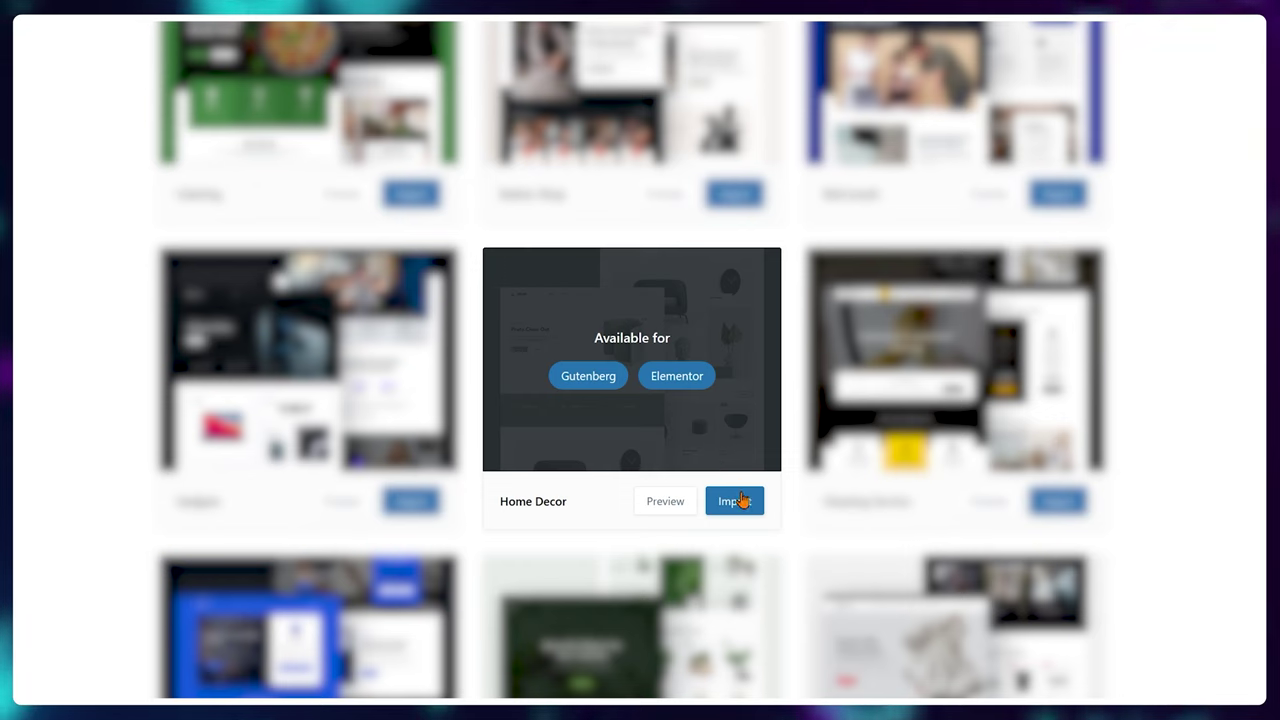
click(738, 501)
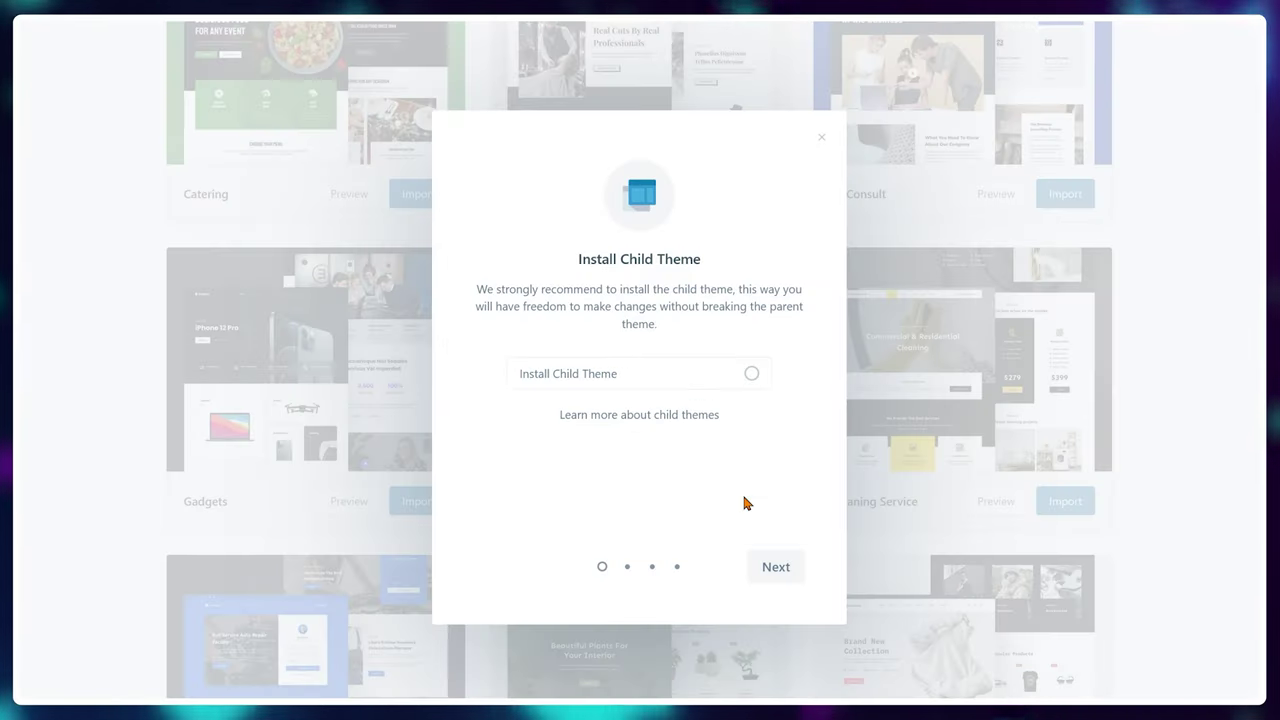
click(782, 567)
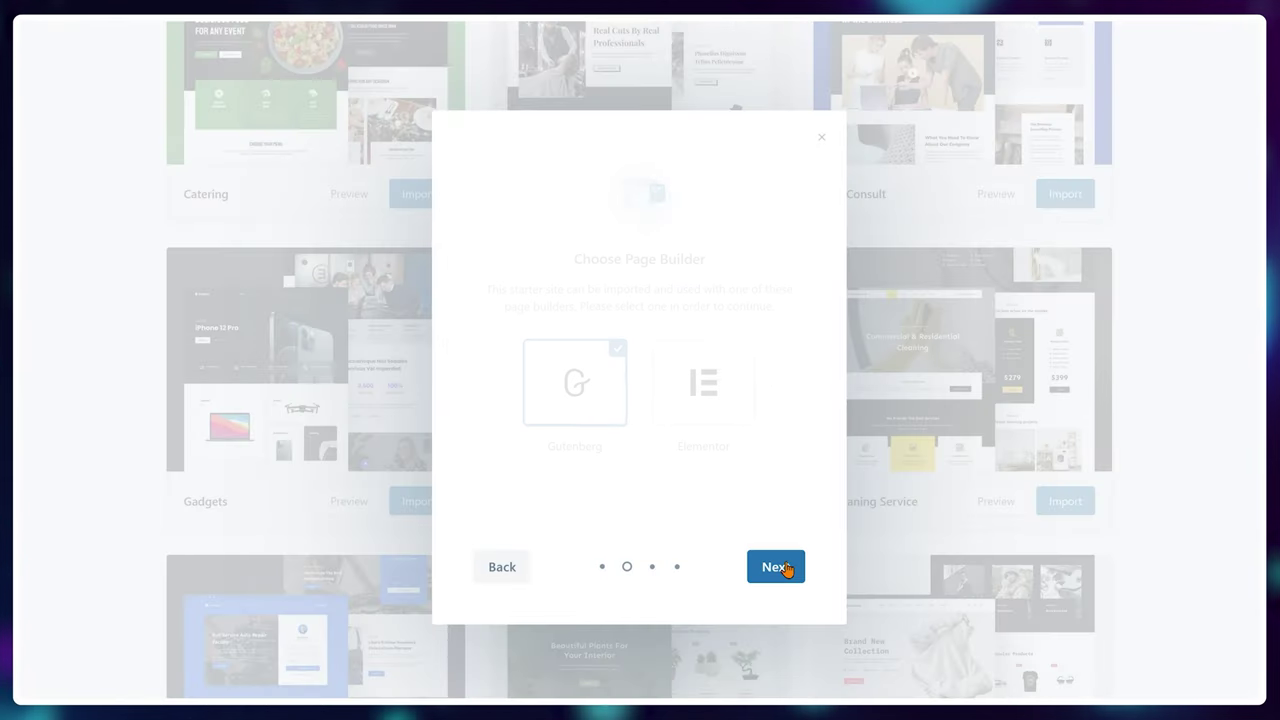
click(735, 401)
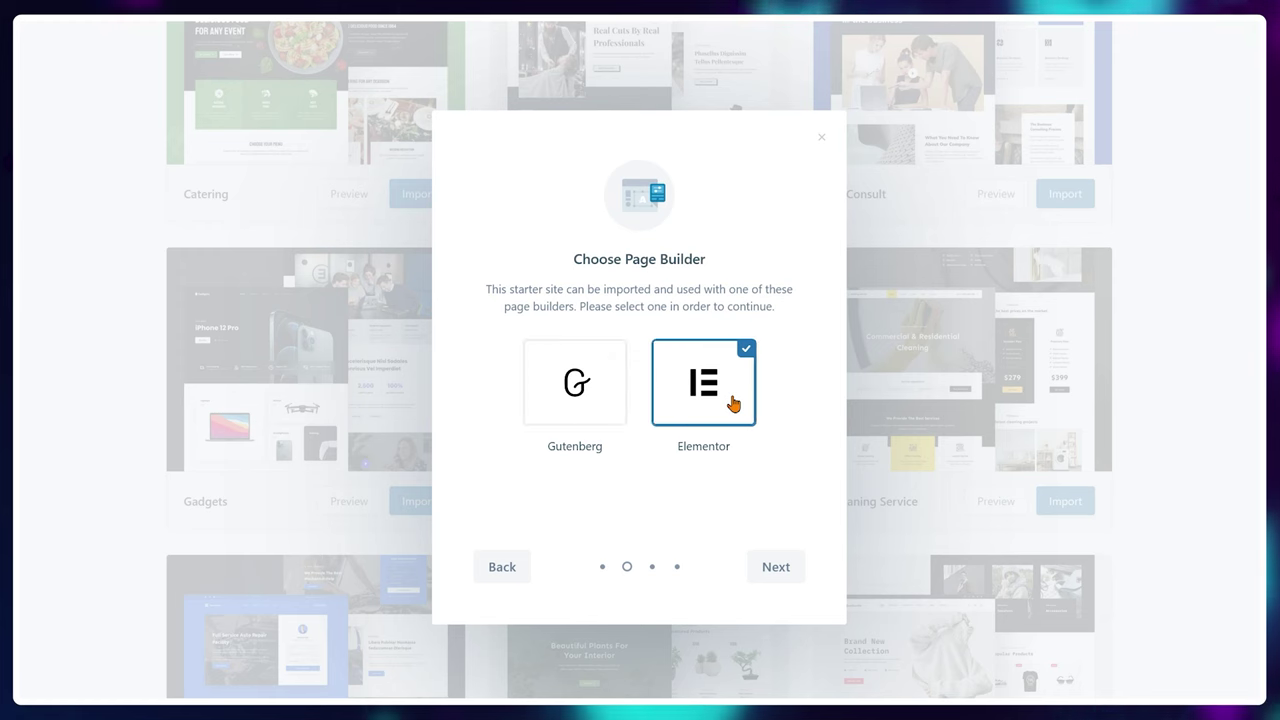
click(800, 572)
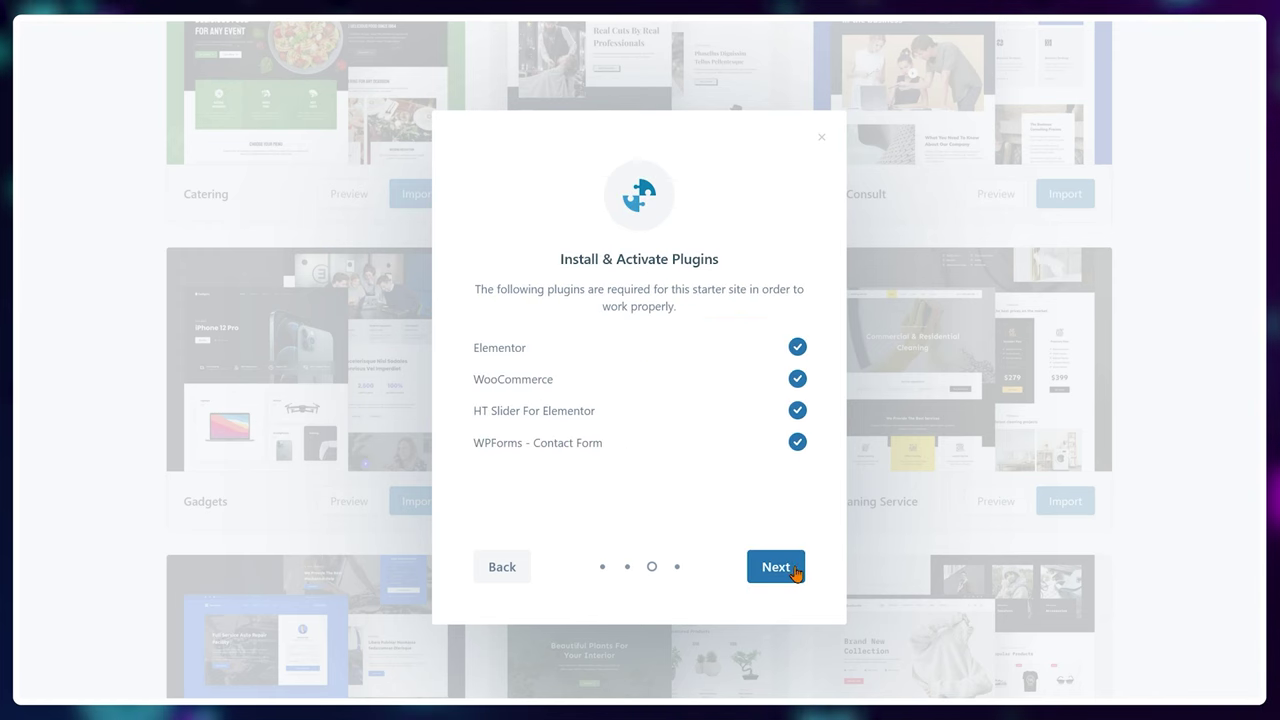
click(795, 571)
click(771, 567)
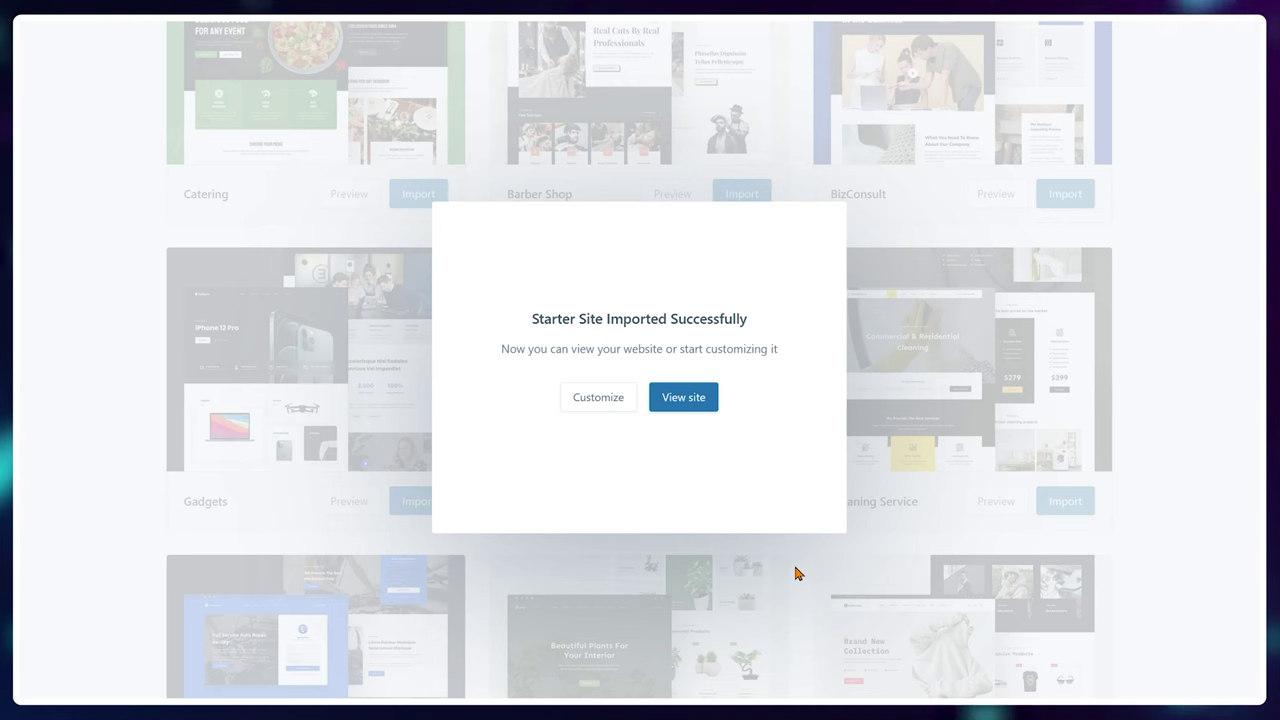
click(712, 405)
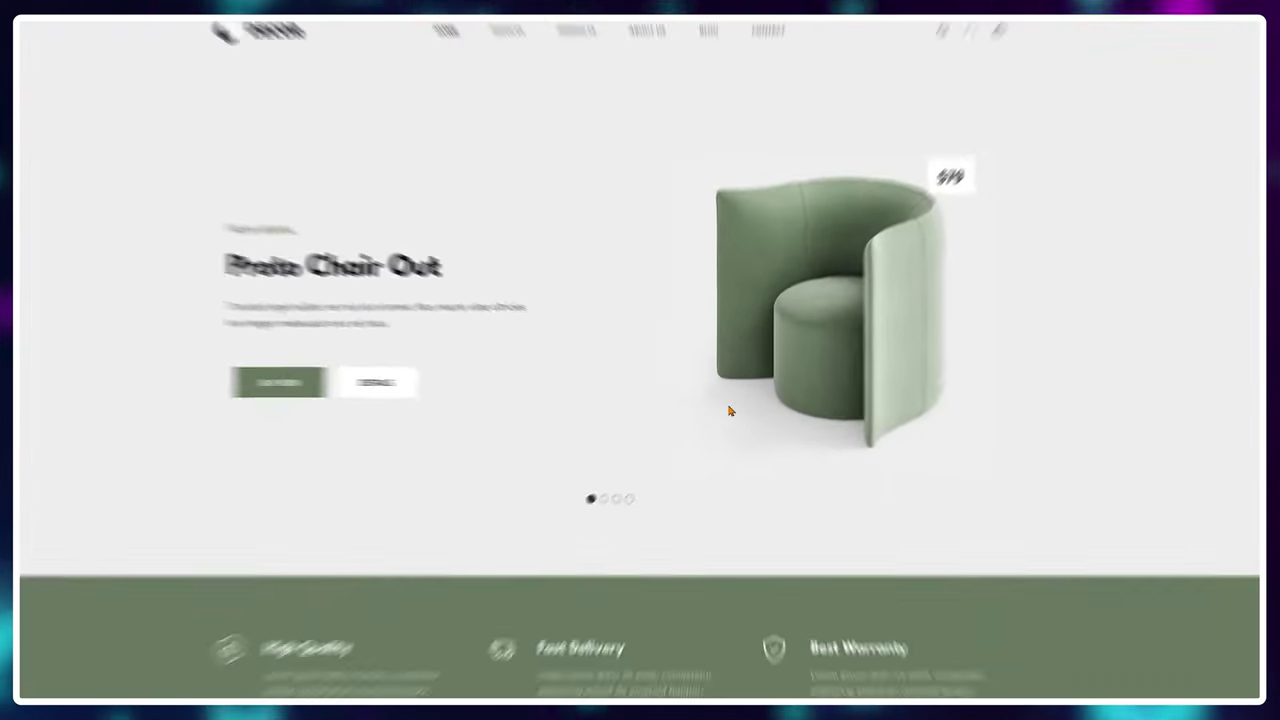
- Scroll through the imported Decor furniture homepage, then return to the Blocksy admin tab
scroll(683, 341, down, 5)
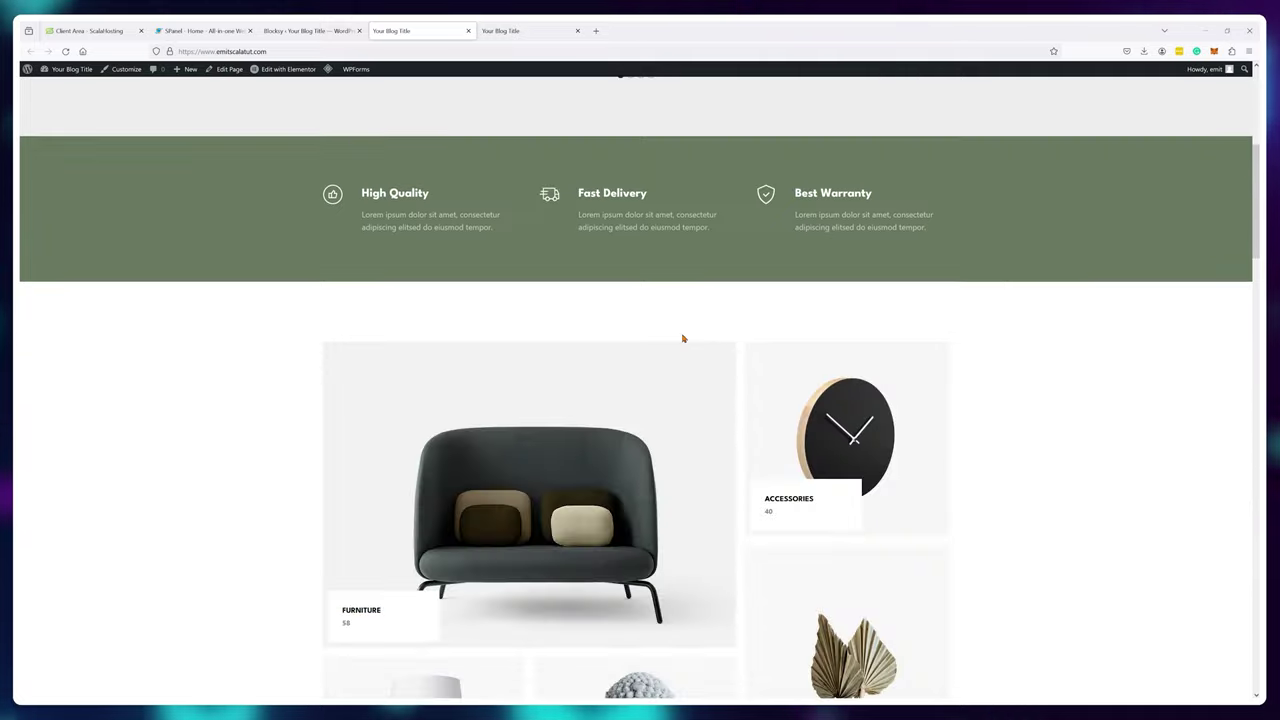
scroll(683, 339, down, 10)
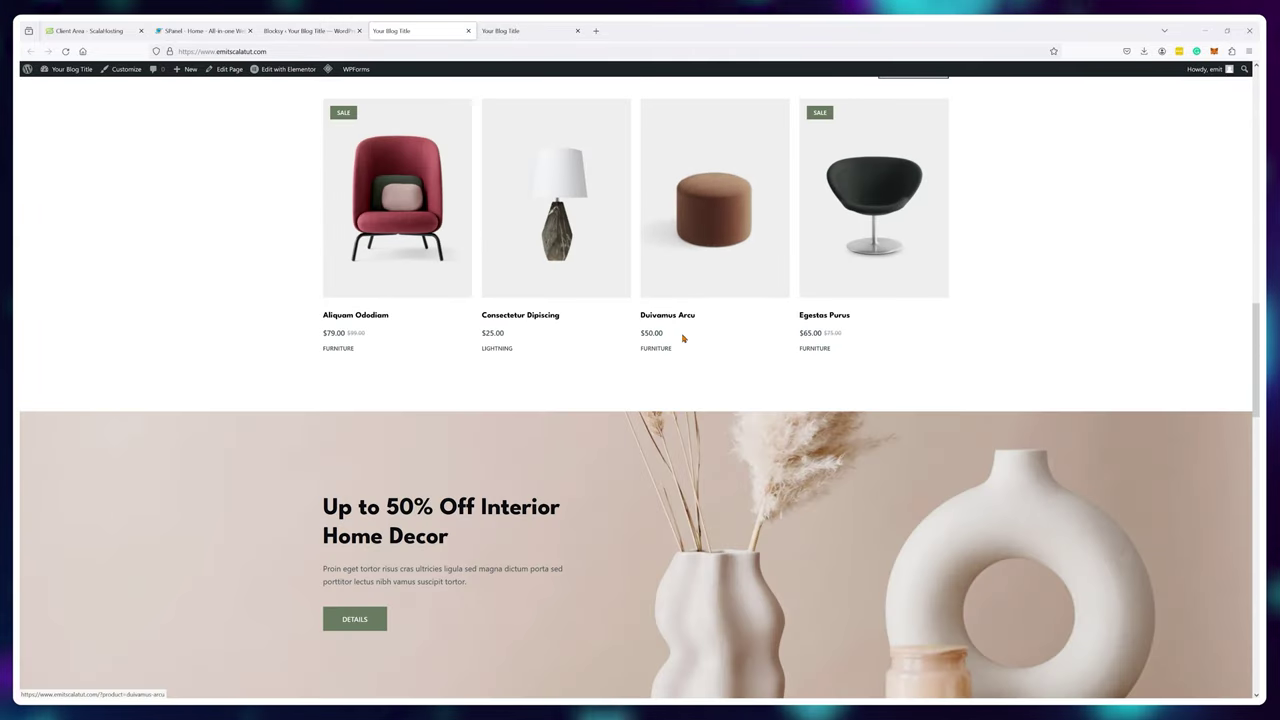
scroll(683, 338, down, 10)
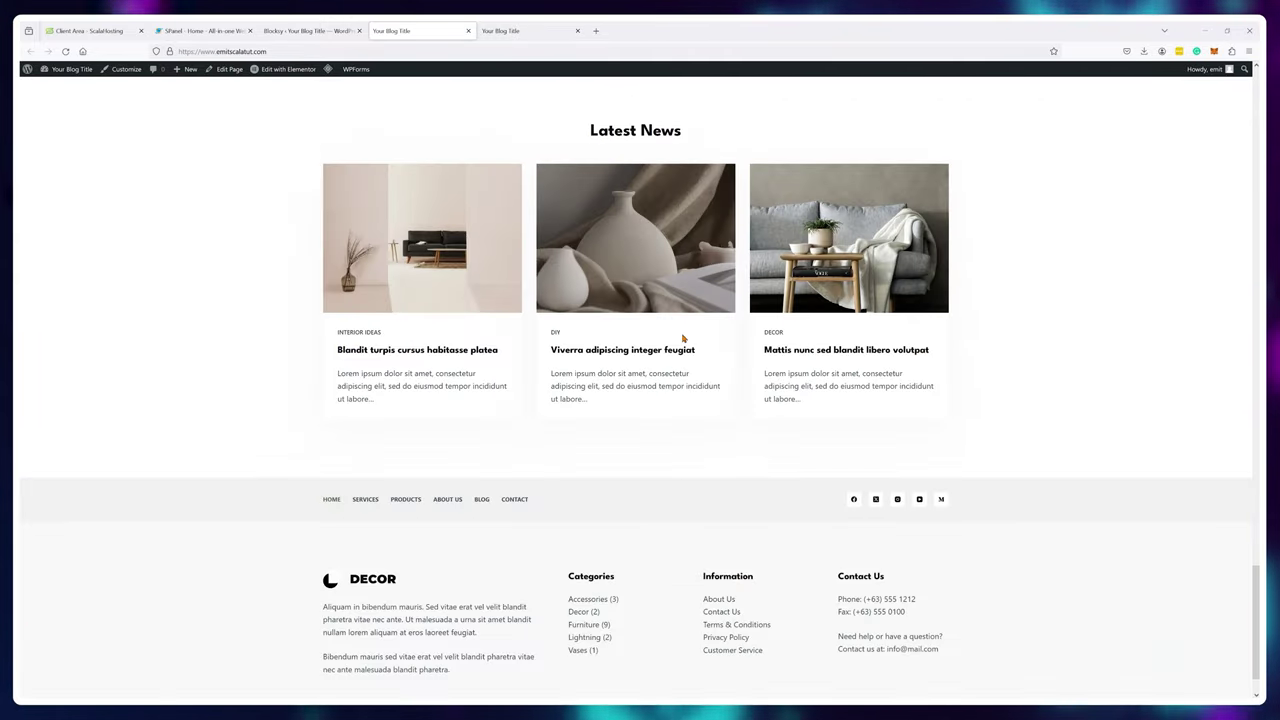
scroll(683, 338, up, 4)
scroll(683, 338, up, 15)
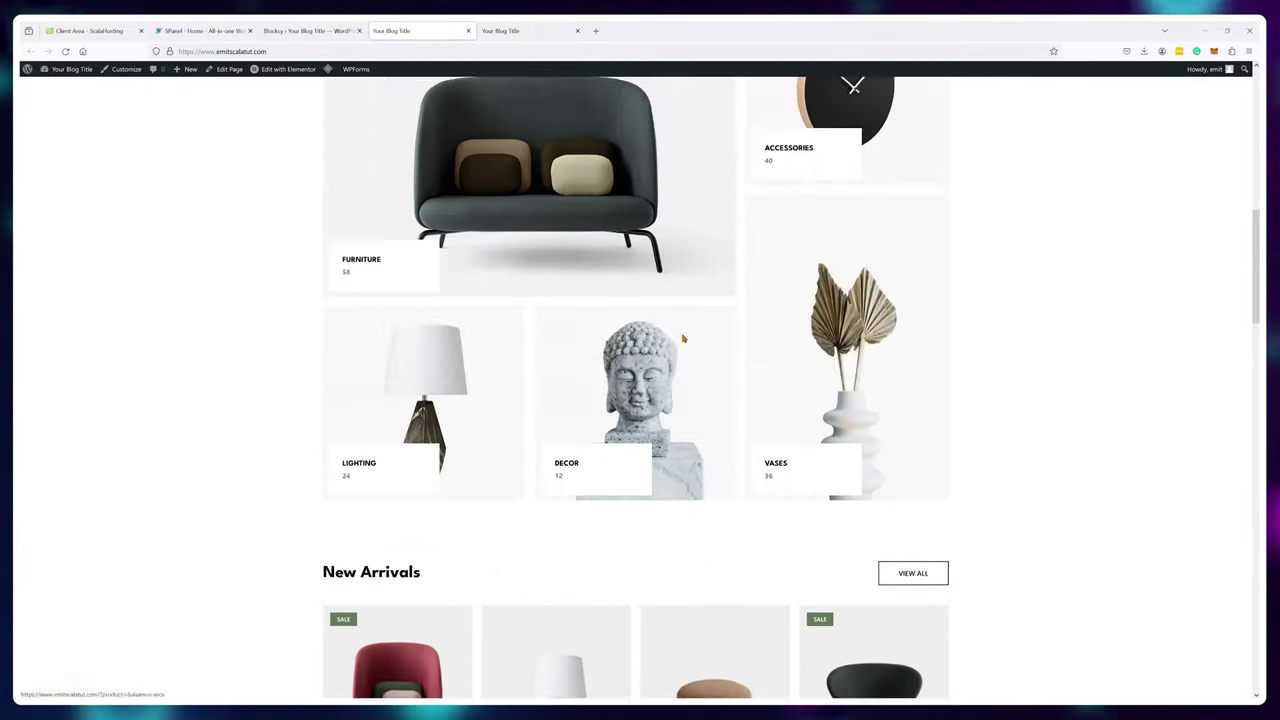
scroll(683, 339, up, 3)
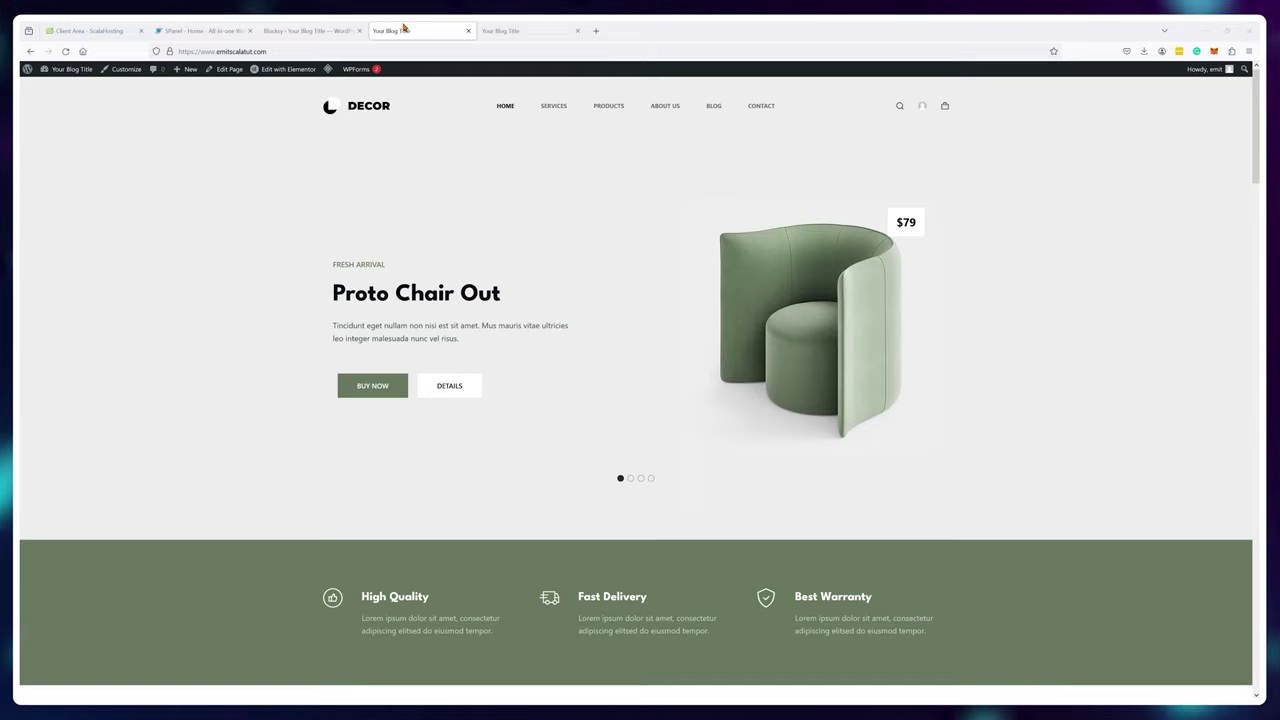
click(319, 24)
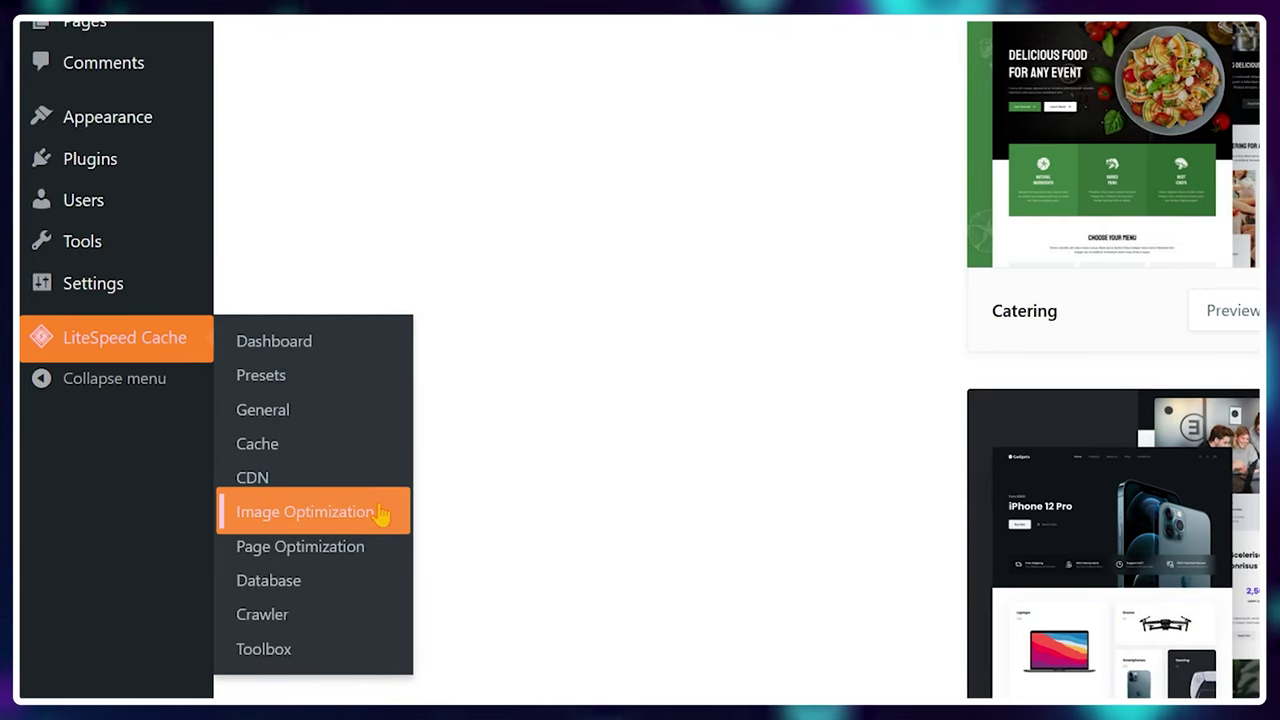
- Turn on Auto Request Cron in LiteSpeed Image Optimization settings and send the site's images for optimization
click(381, 513)
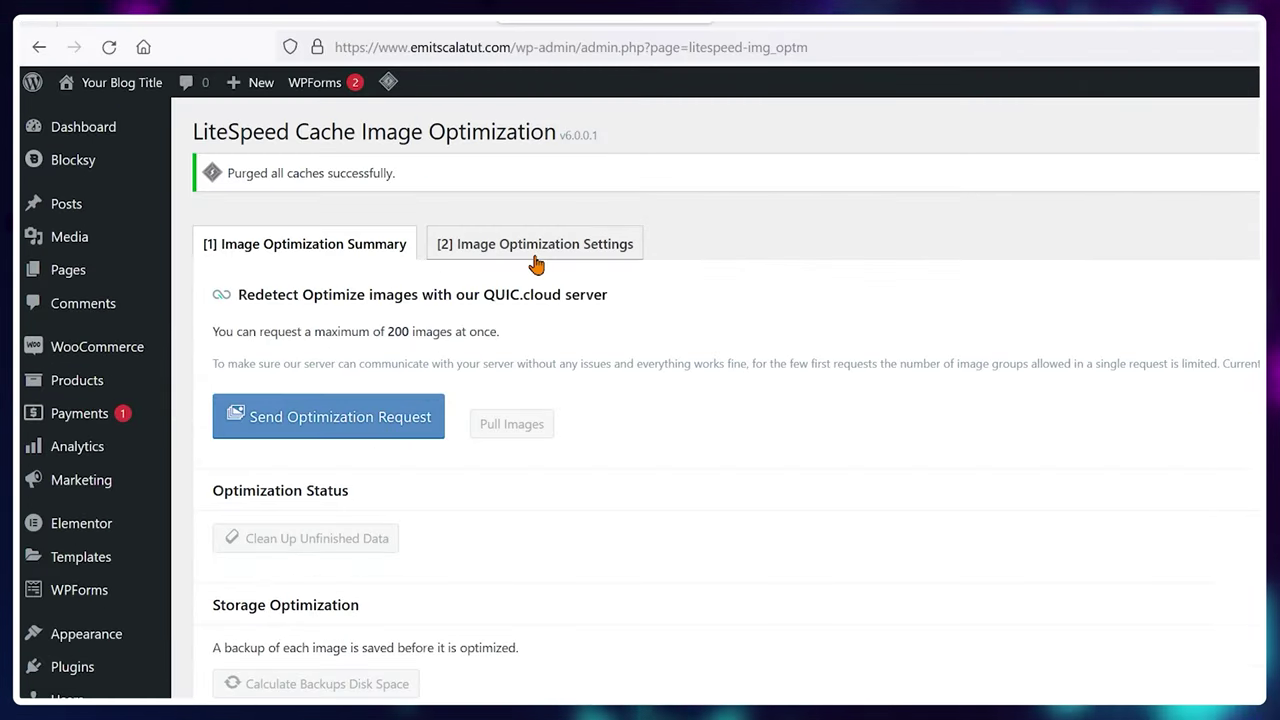
click(536, 246)
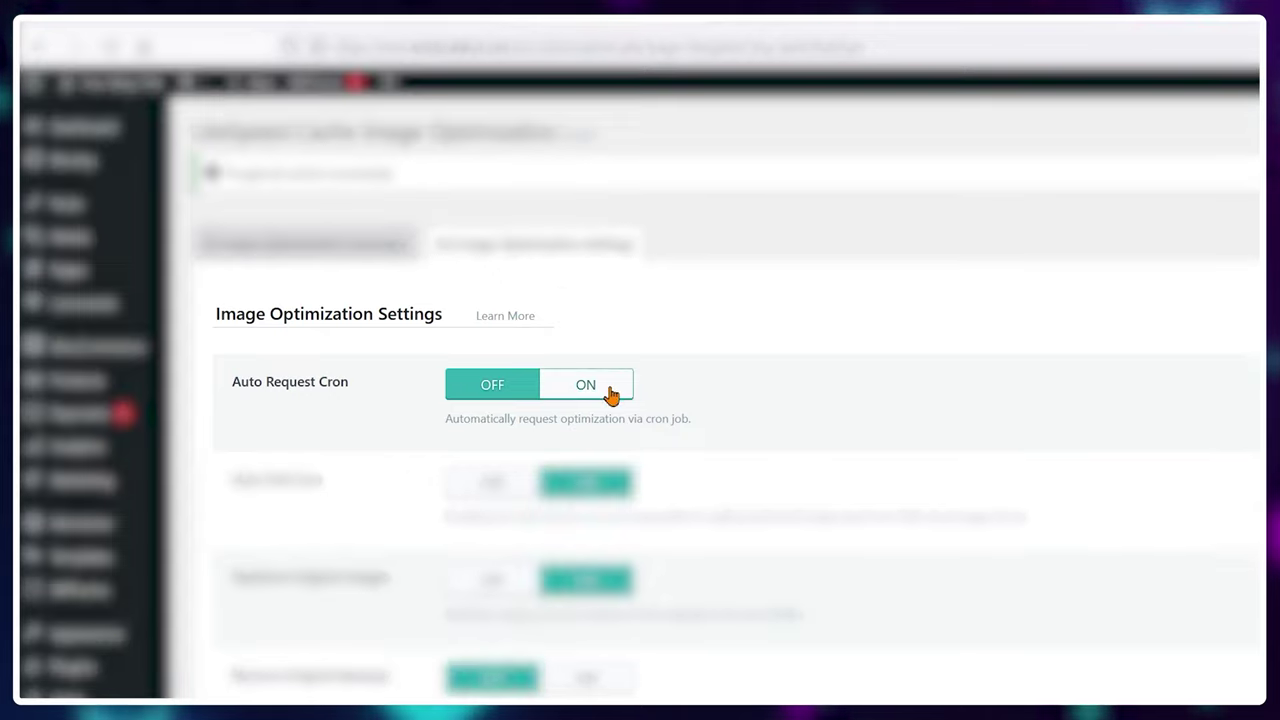
click(610, 392)
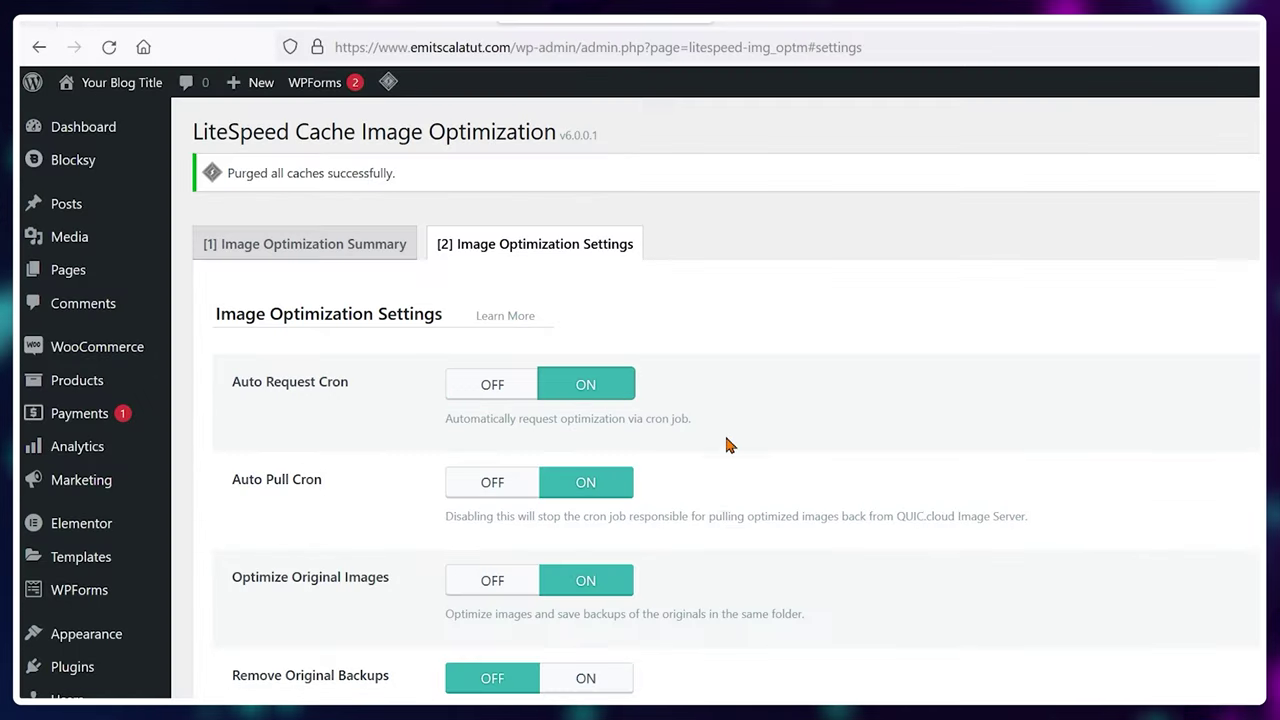
scroll(729, 443, down, 2)
scroll(735, 265, down, 3)
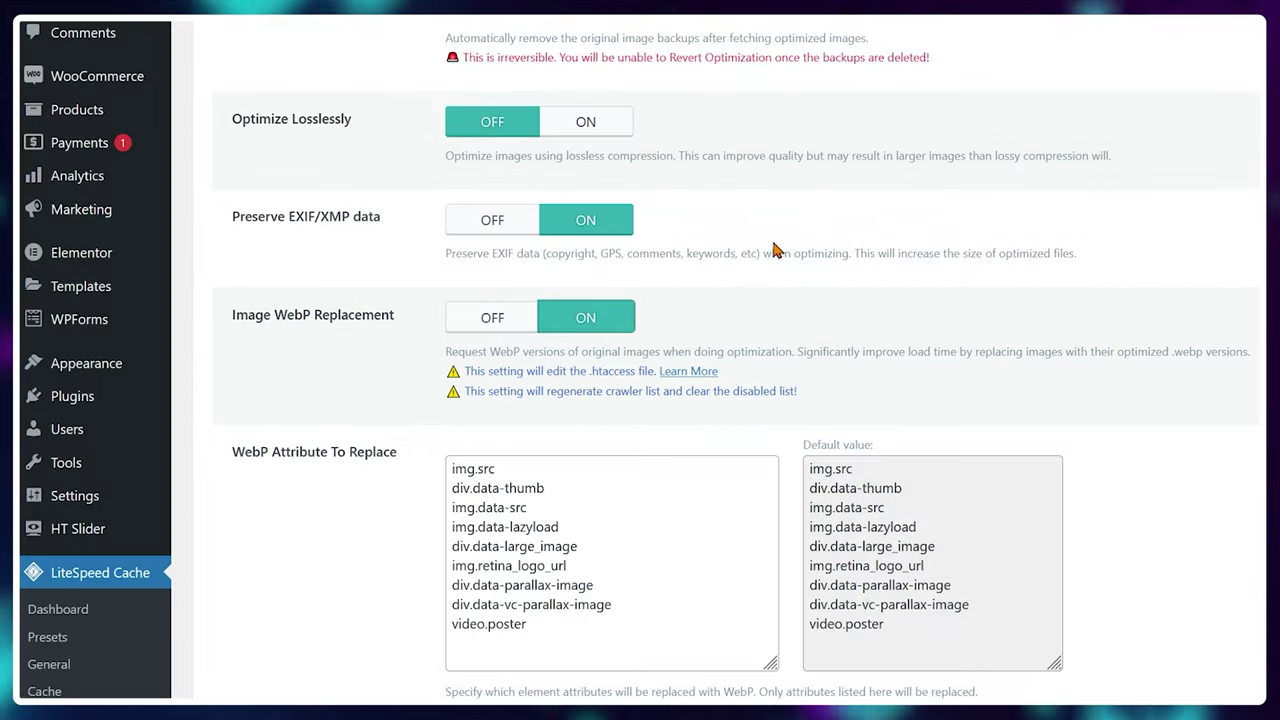
scroll(657, 315, down, 4)
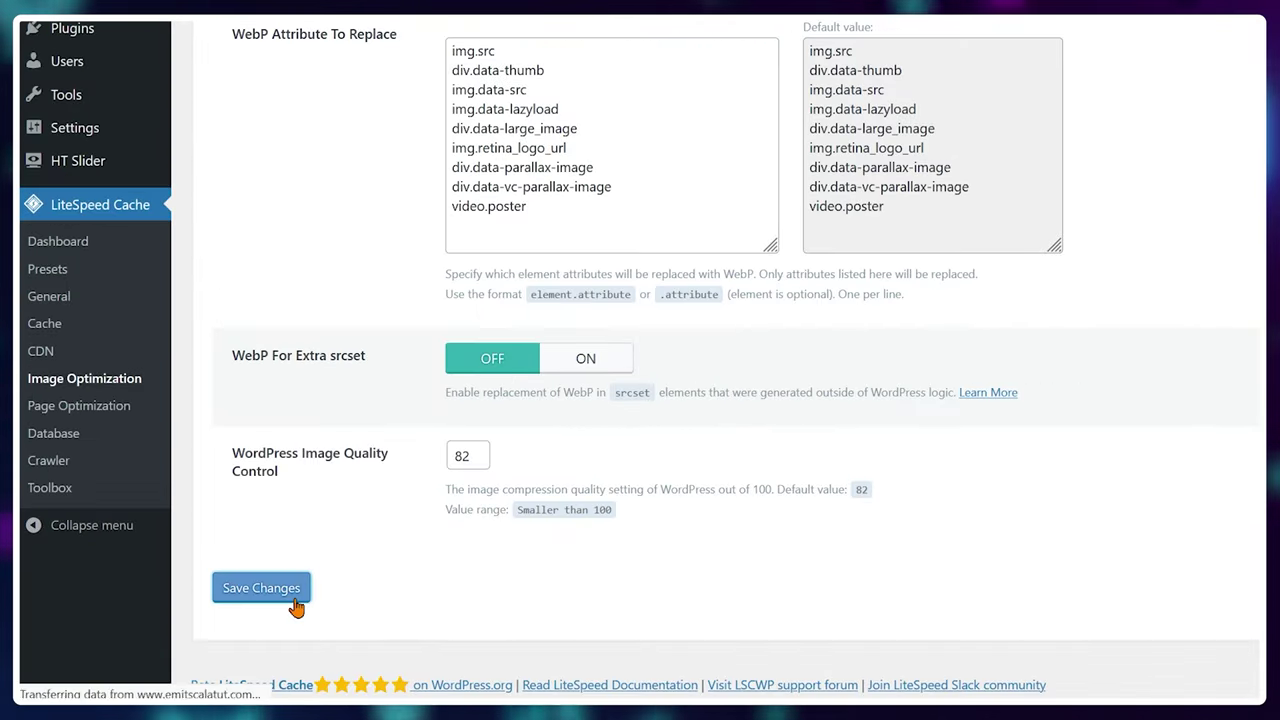
scroll(314, 591, up, 15)
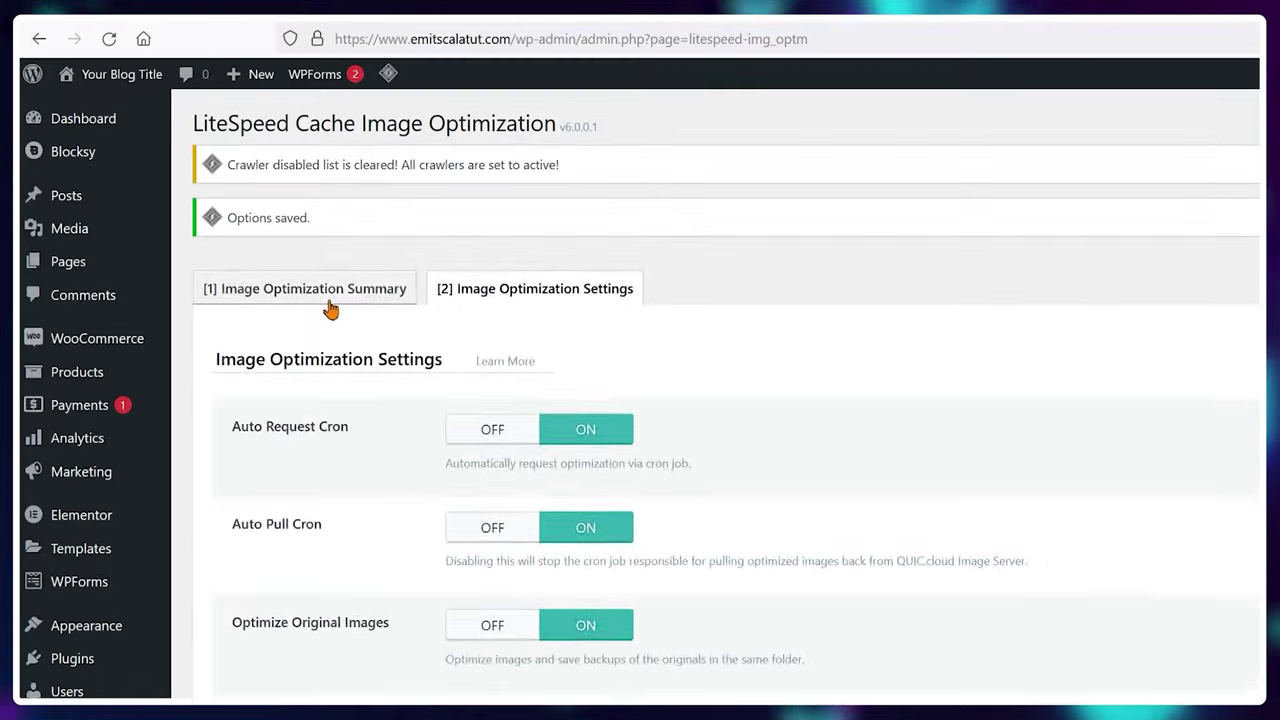
click(331, 310)
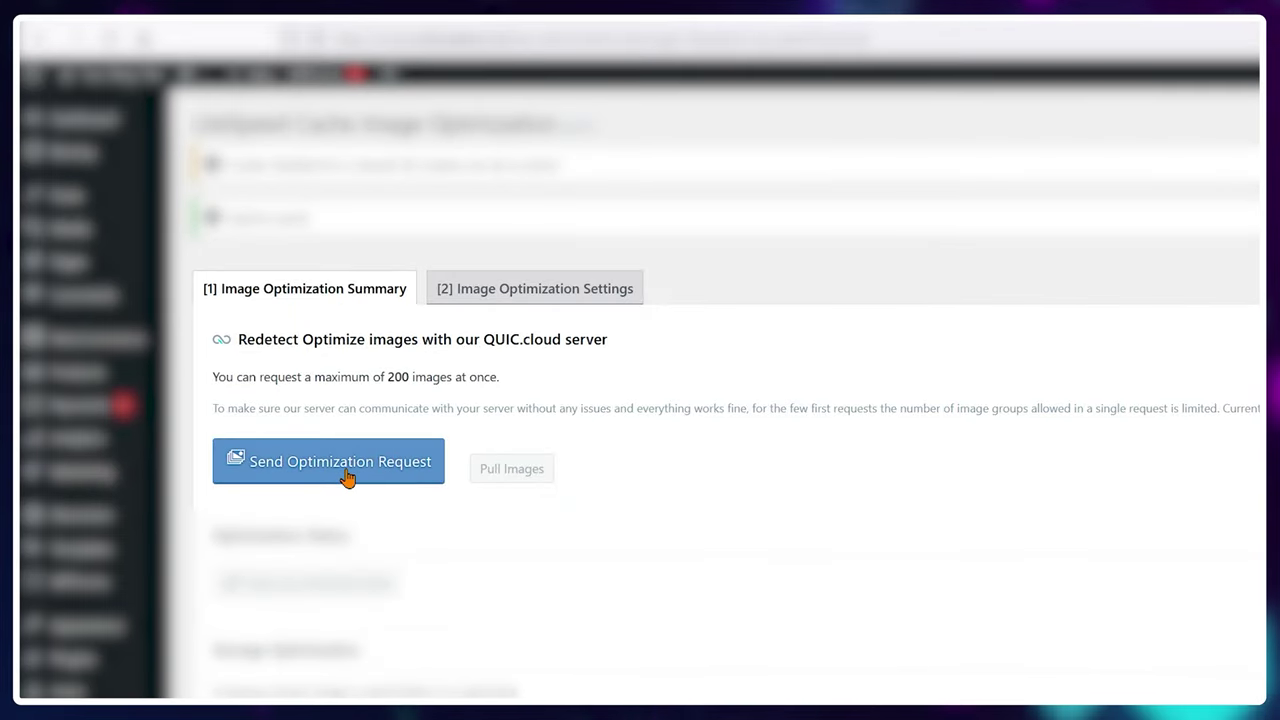
click(347, 470)
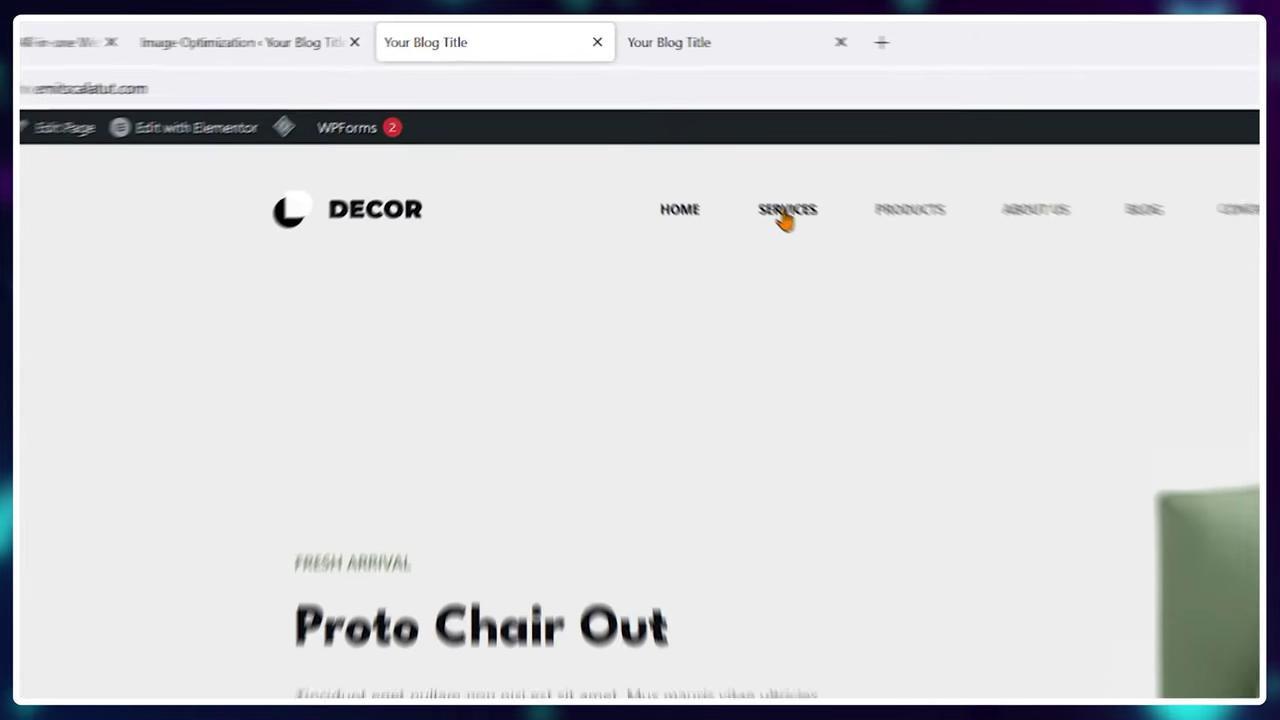
- Browse the live Services, Products and About Us pages, then return to the Image Optimization tab
click(783, 212)
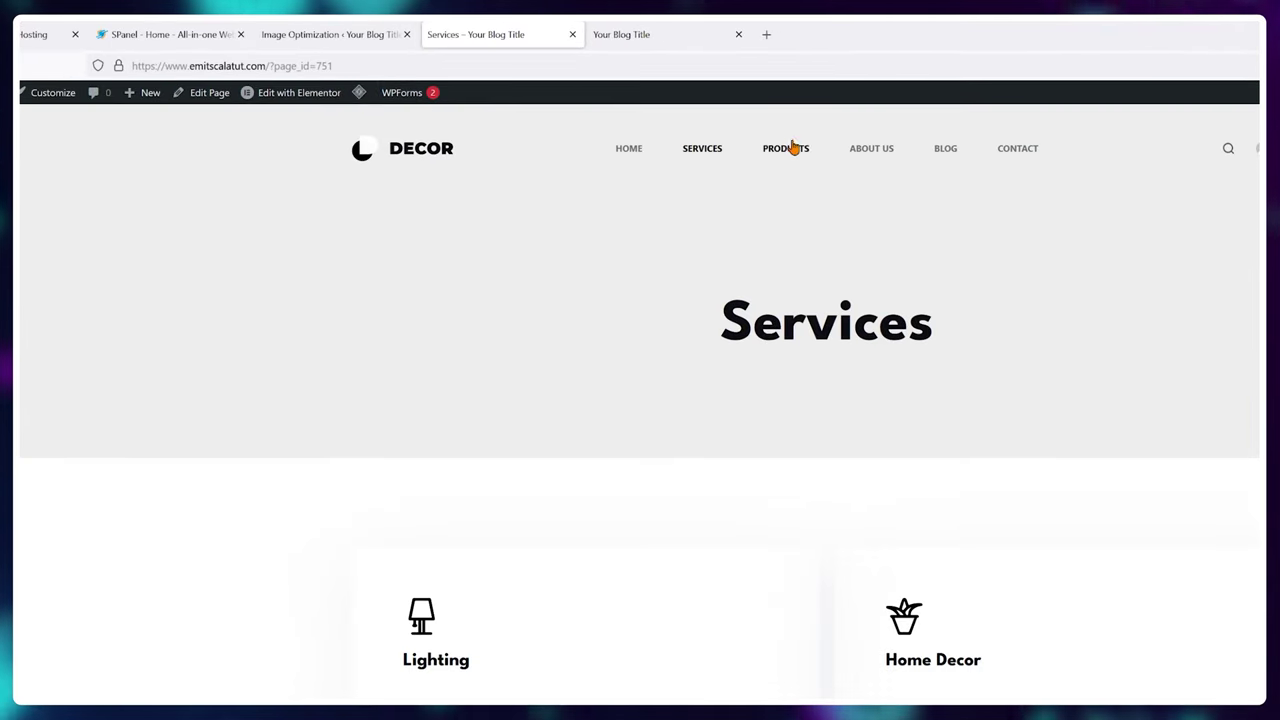
click(803, 151)
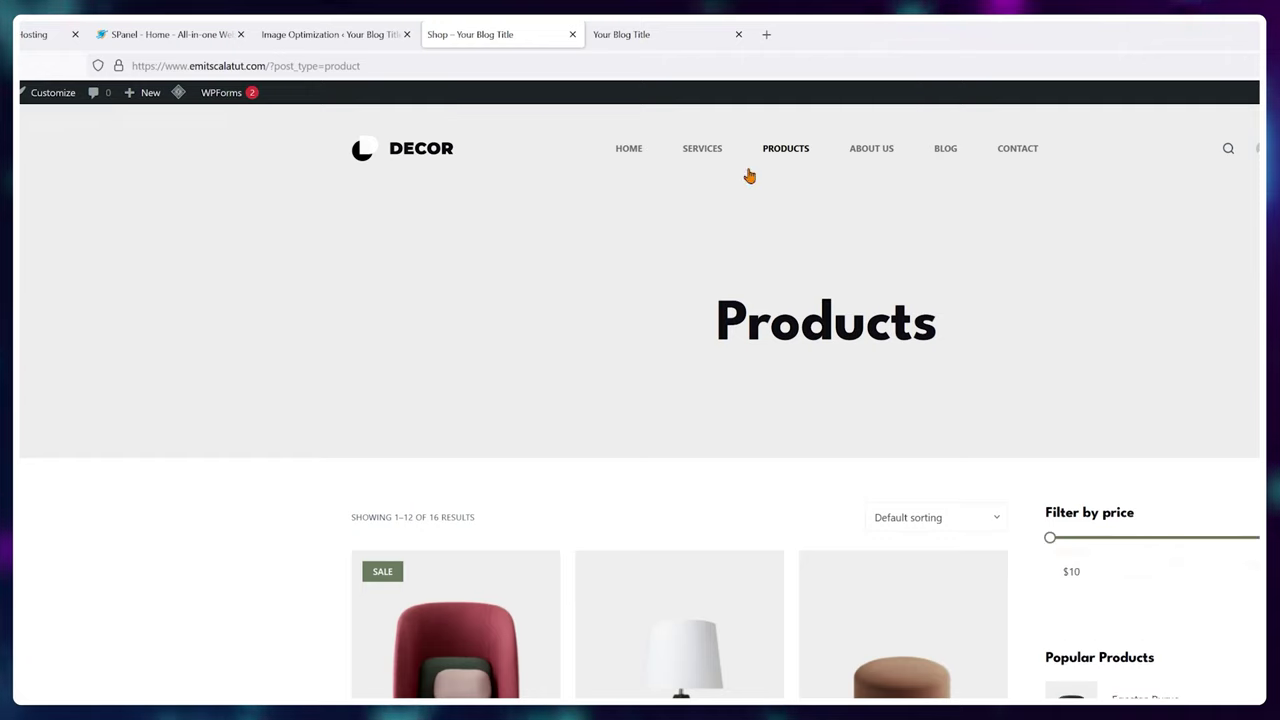
click(891, 165)
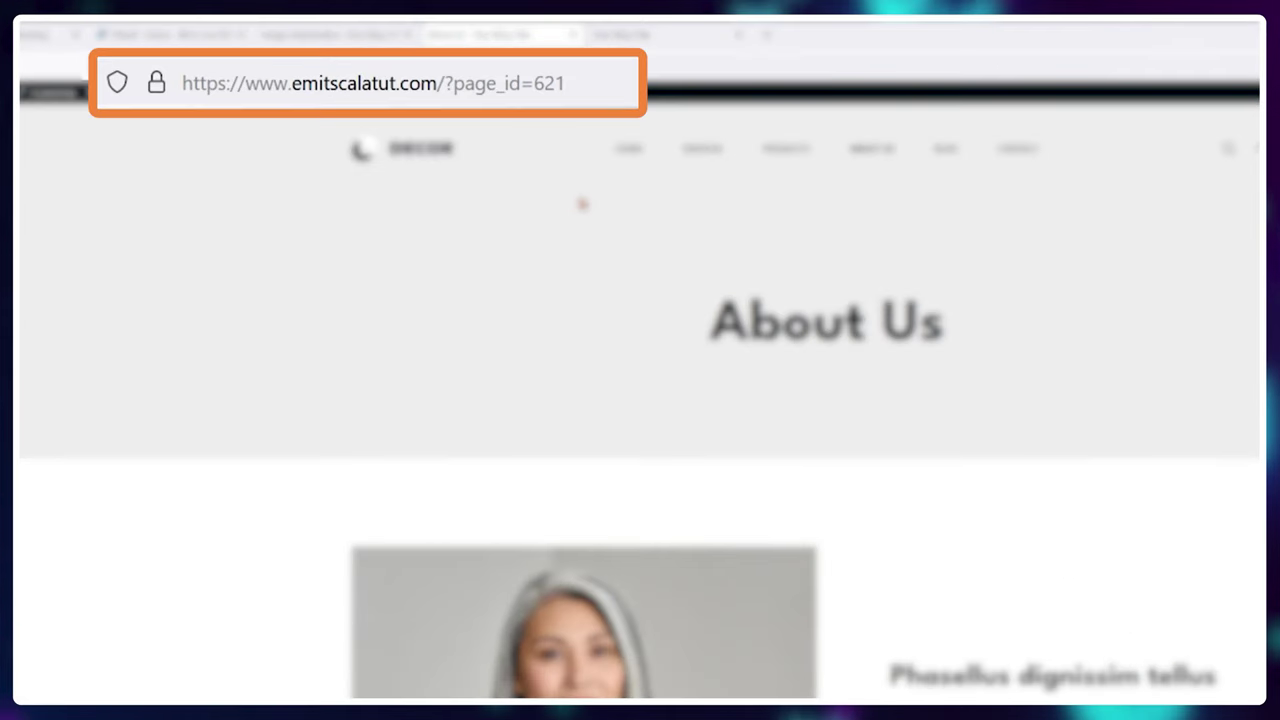
click(338, 32)
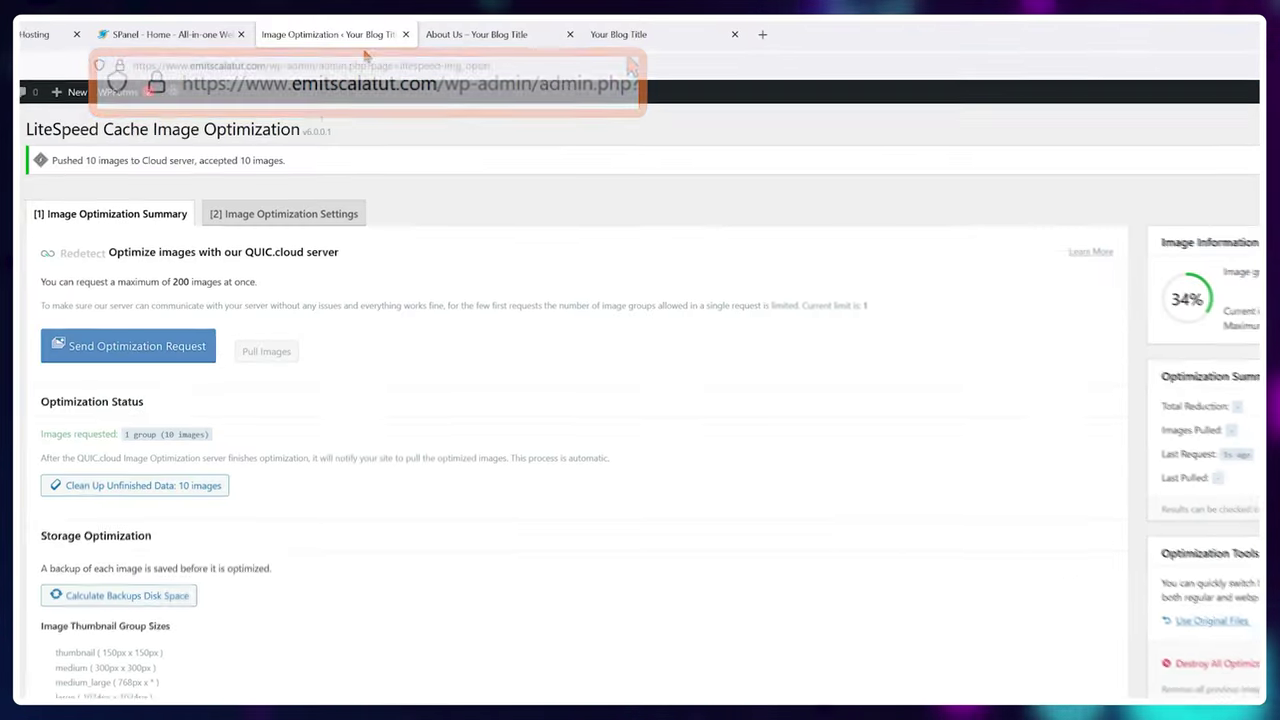
mouse_move(58, 411)
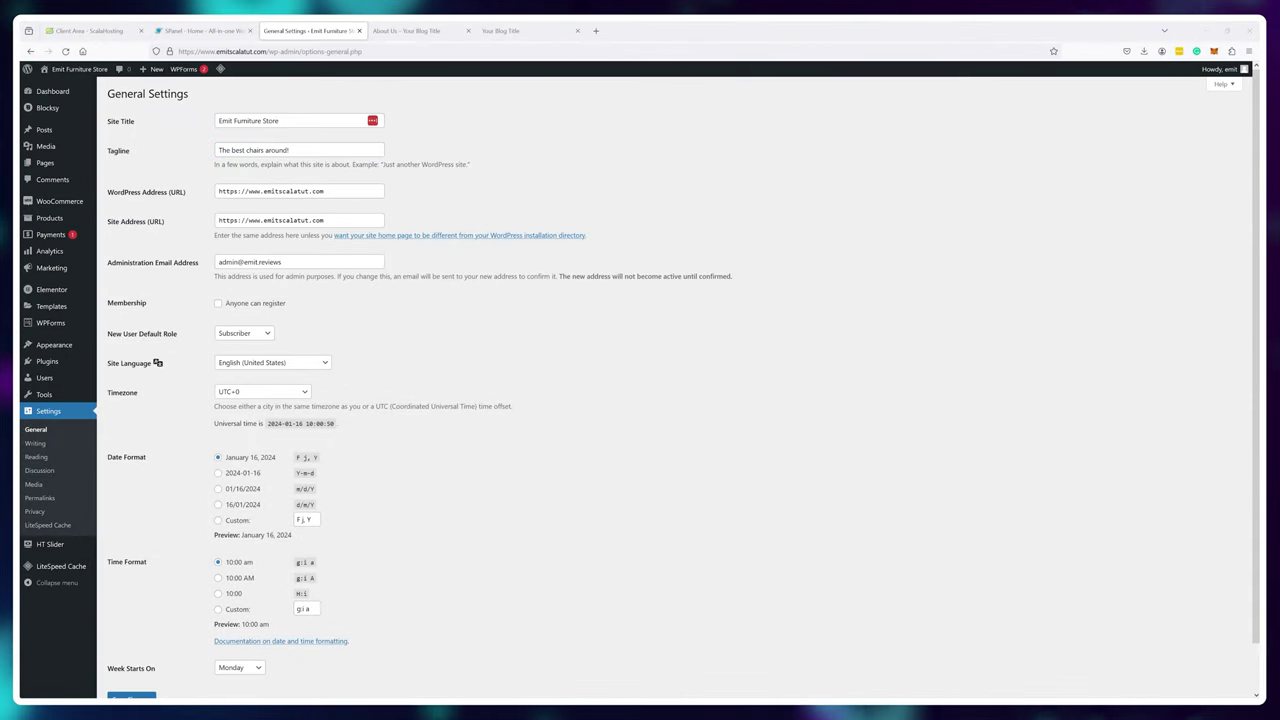
- Switch permalinks to Post name, then reload About Us, which now shows 404 Not Found
click(60, 500)
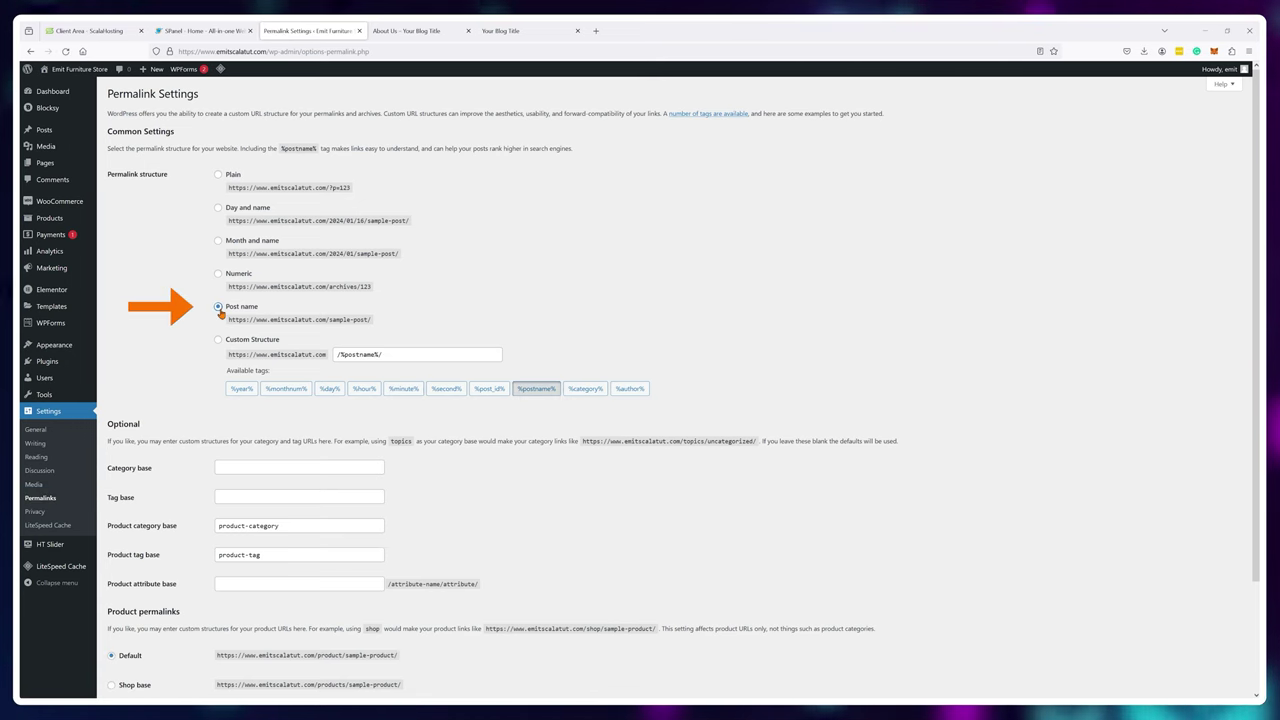
scroll(480, 310, down, 3)
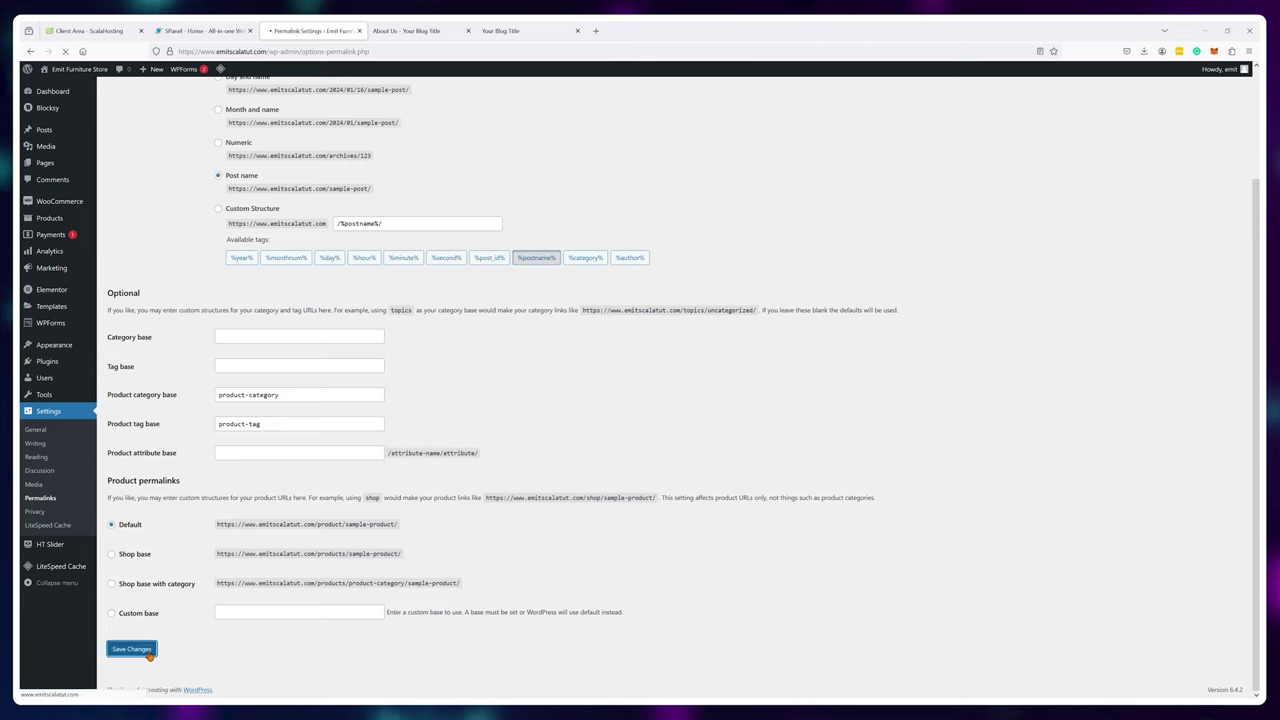
click(420, 30)
key(F5)
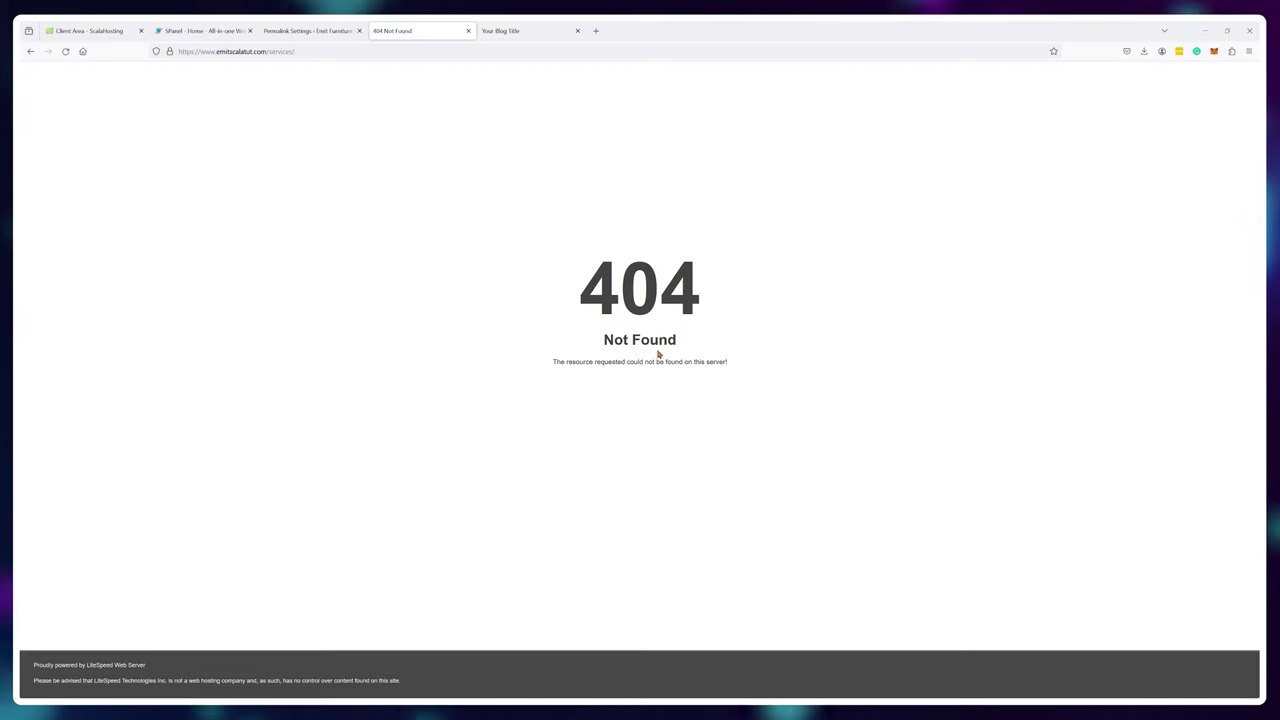
- In SPanel File Manager, edit public_html/.htaccess so RewriteBase reads /, and save it
click(201, 31)
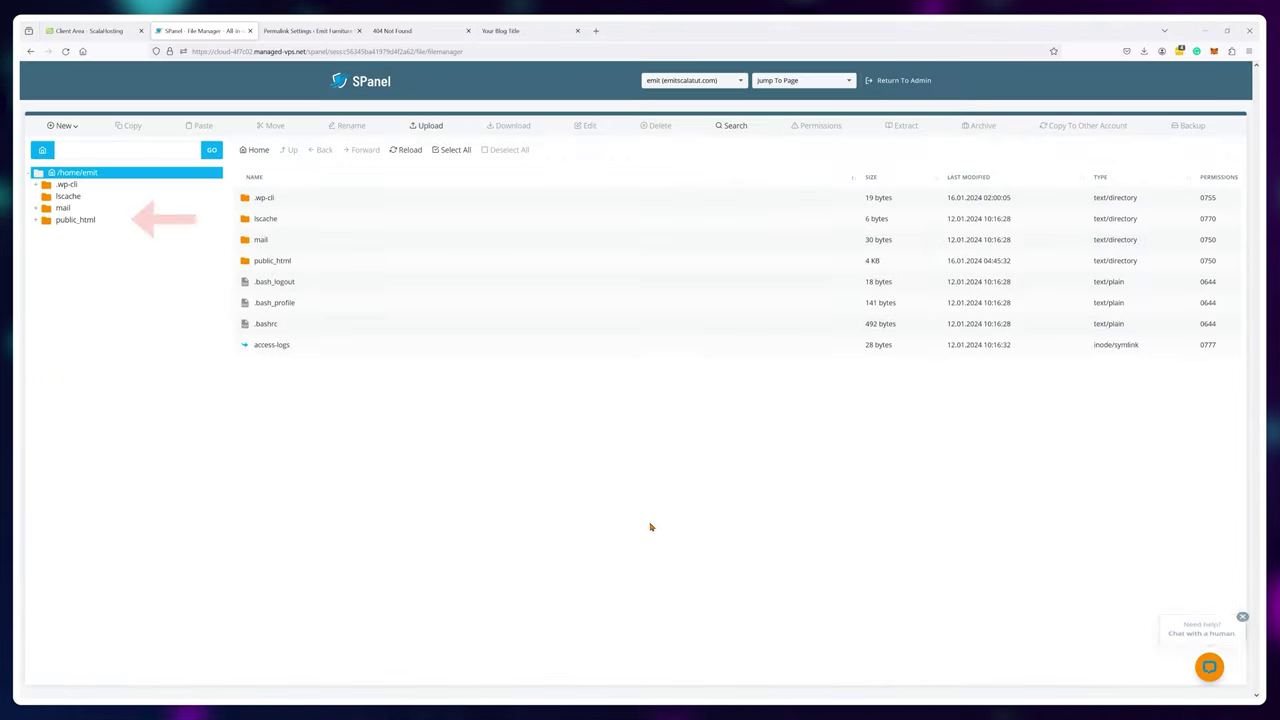
click(75, 219)
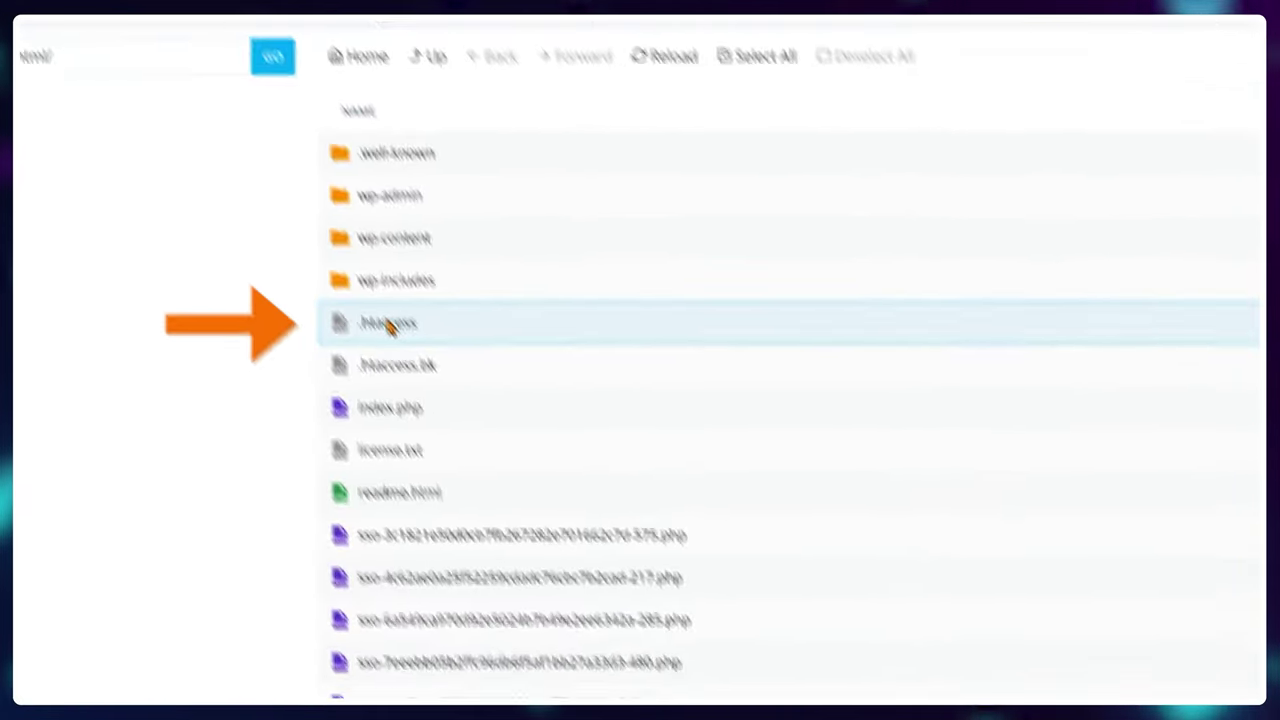
right_click(540, 505)
click(590, 562)
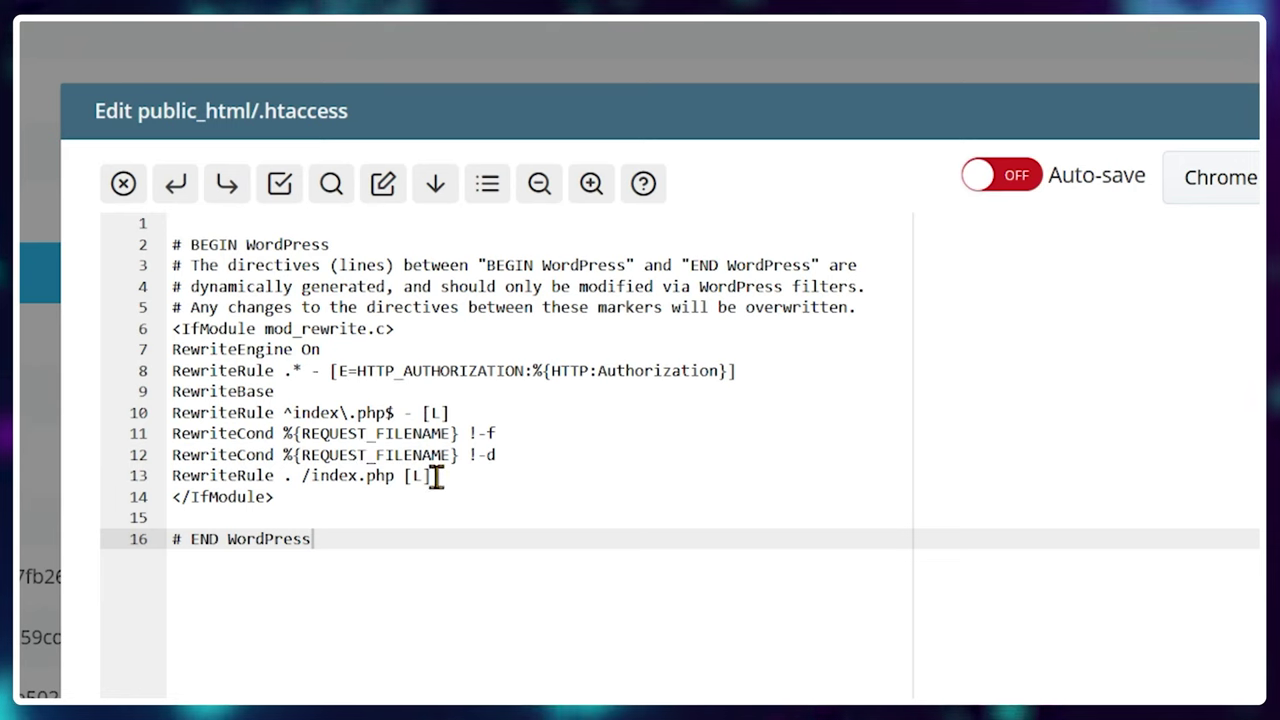
drag(436, 478, 158, 402)
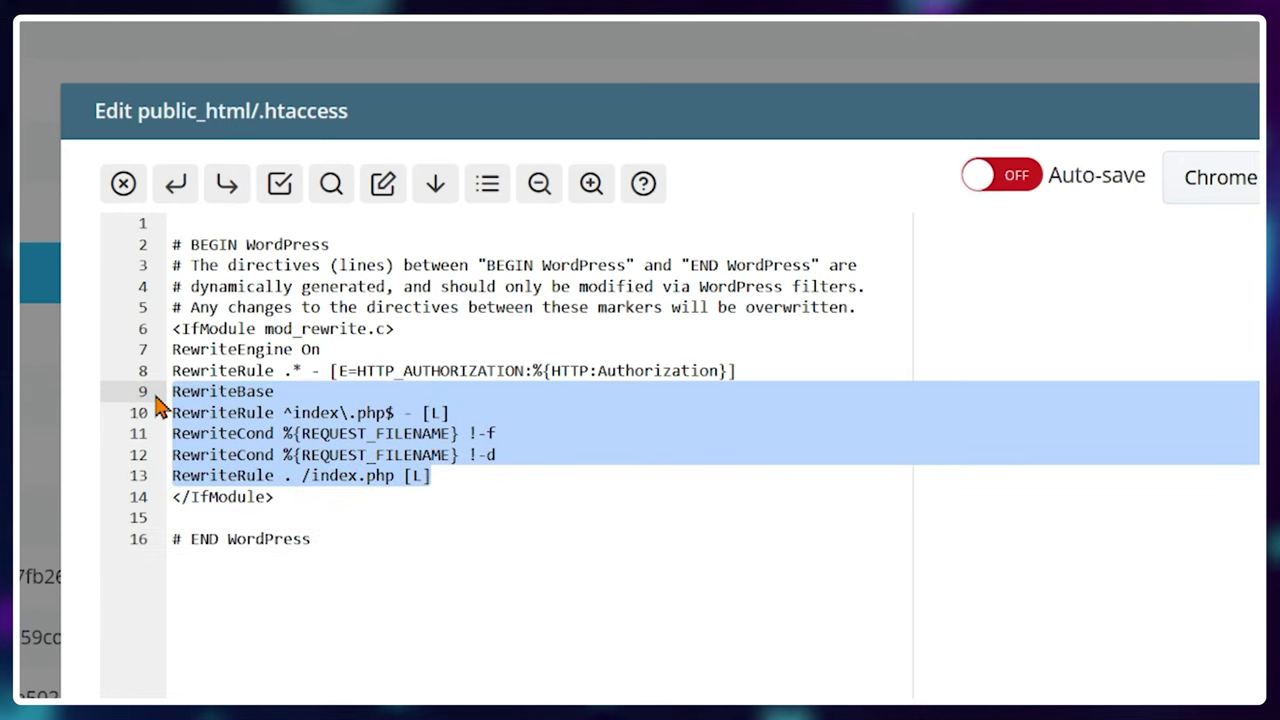
click(436, 479)
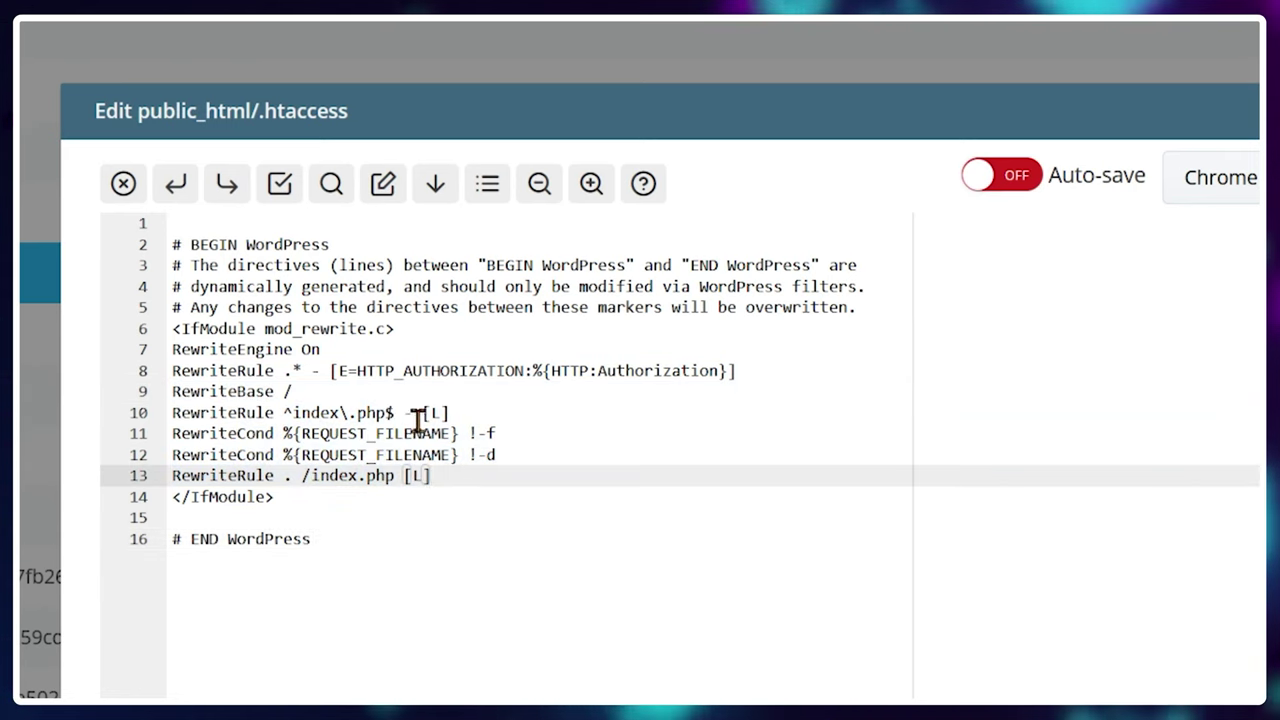
click(150, 618)
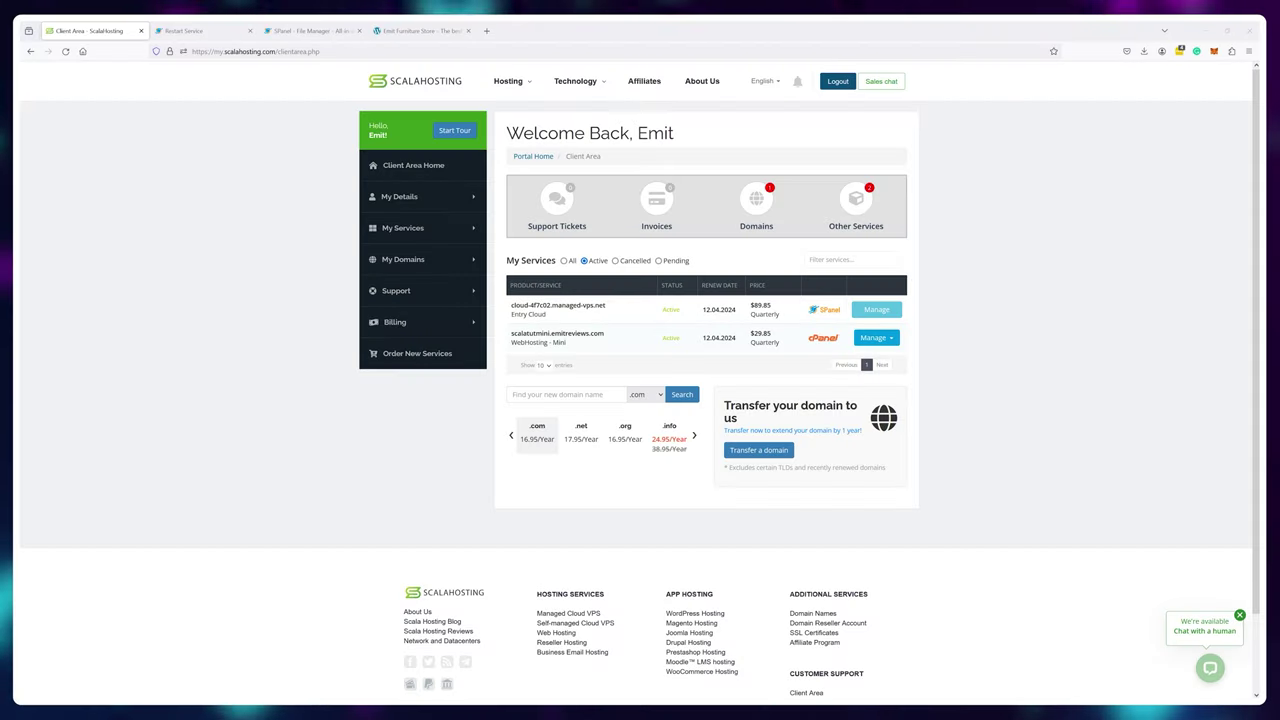
- Log in to SPanel and restart the LiteSpeed Web Server service
click(822, 311)
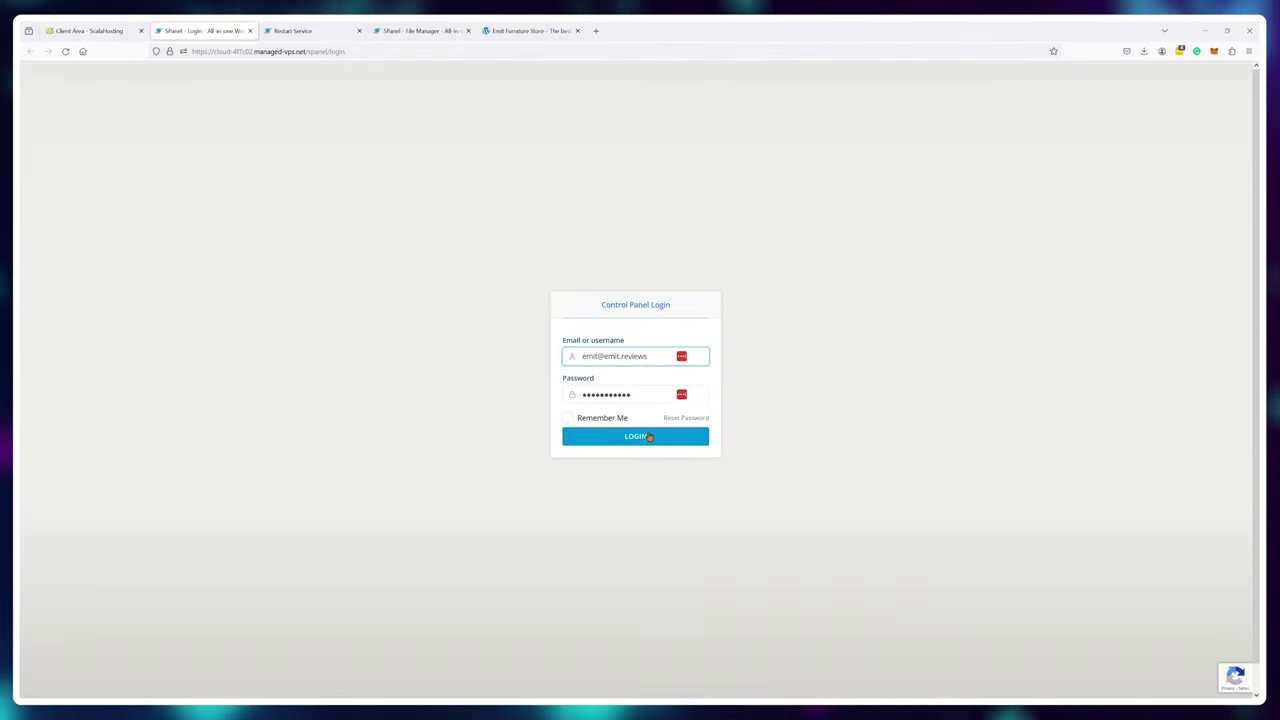
key(Return)
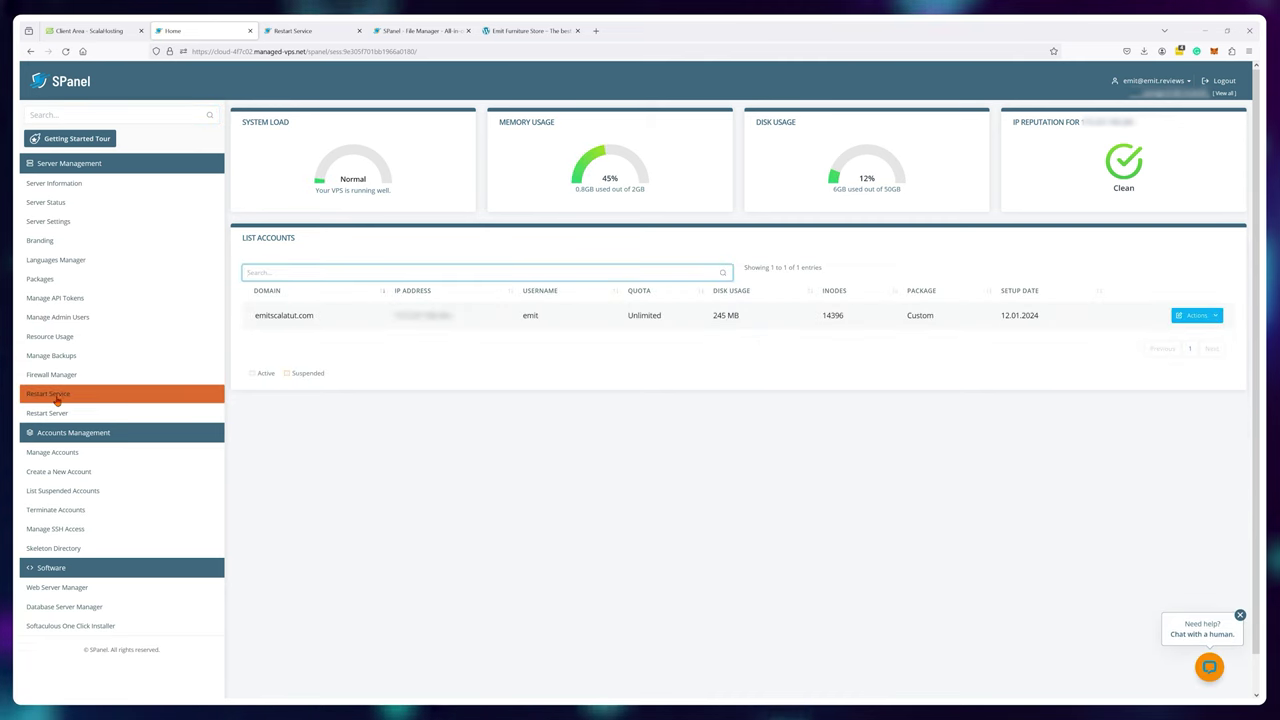
click(57, 400)
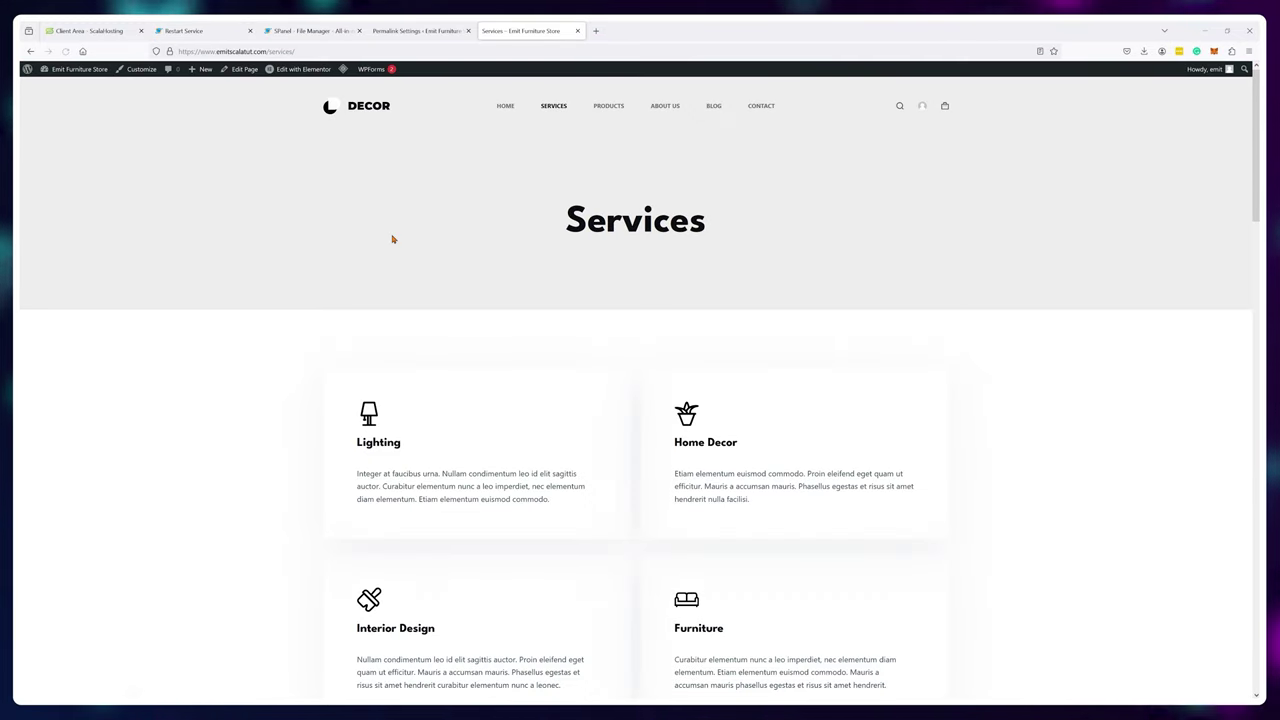
- Check that the Products, About Us and Home pages load at clean URLs on the live site
click(610, 110)
click(665, 106)
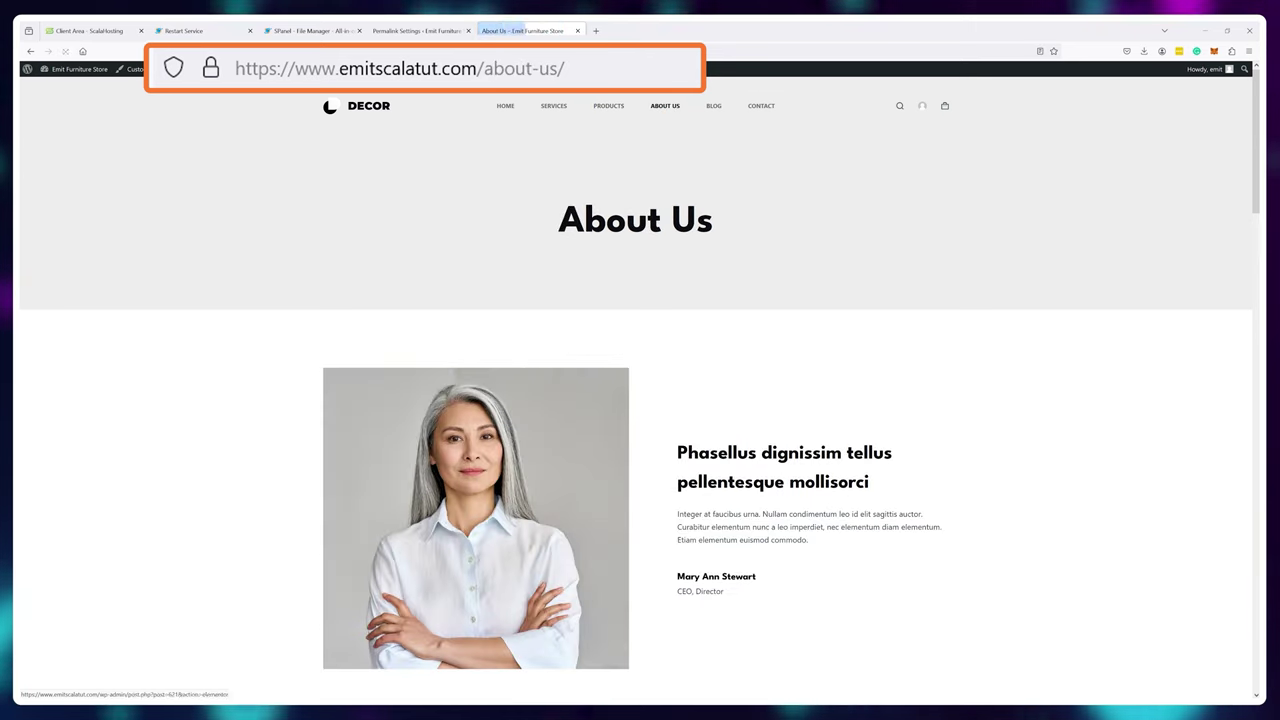
click(503, 107)
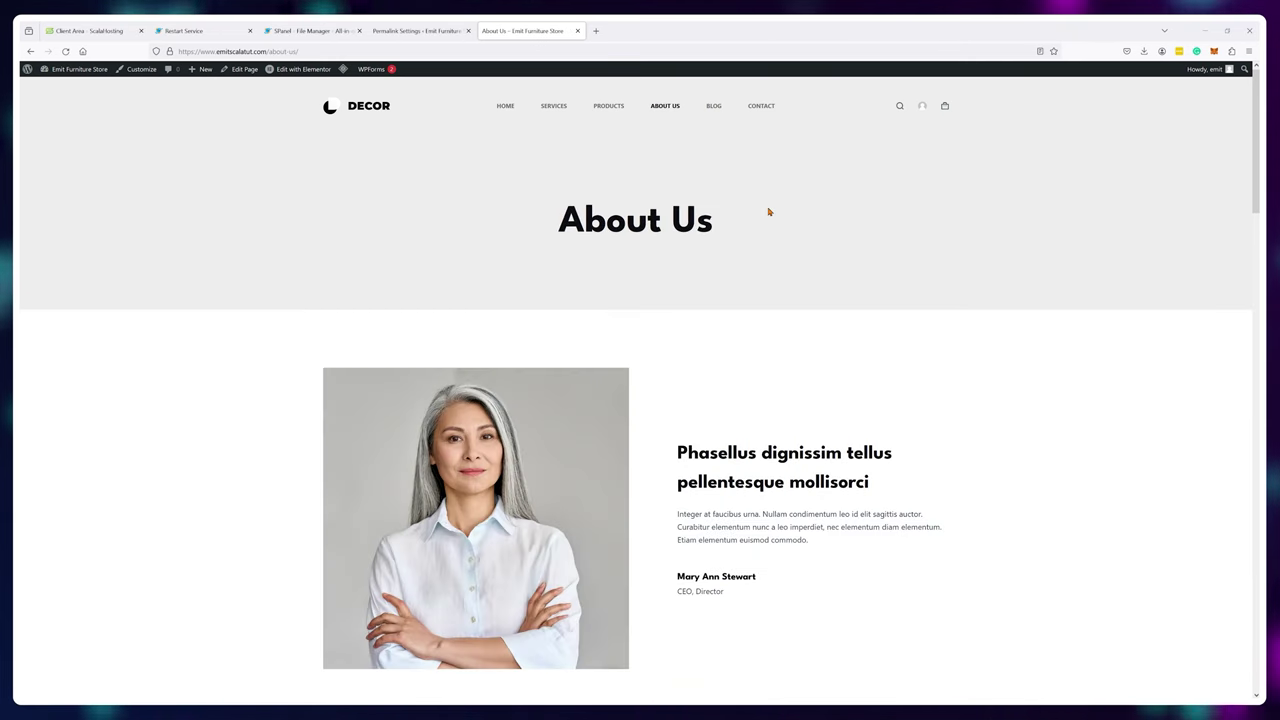
scroll(769, 212, down, 10)
scroll(769, 212, up, 8)
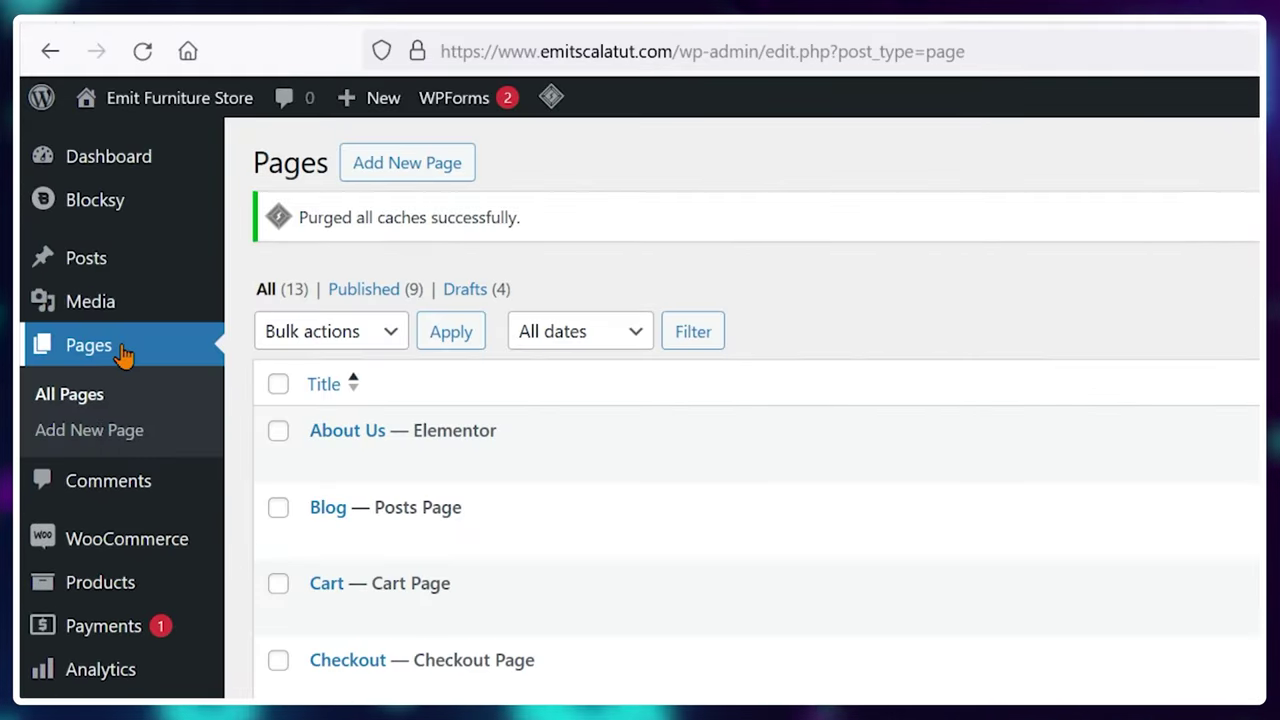
- Install the Duplicate Page plugin from the 'duplicate page' search results
mouse_move(370, 455)
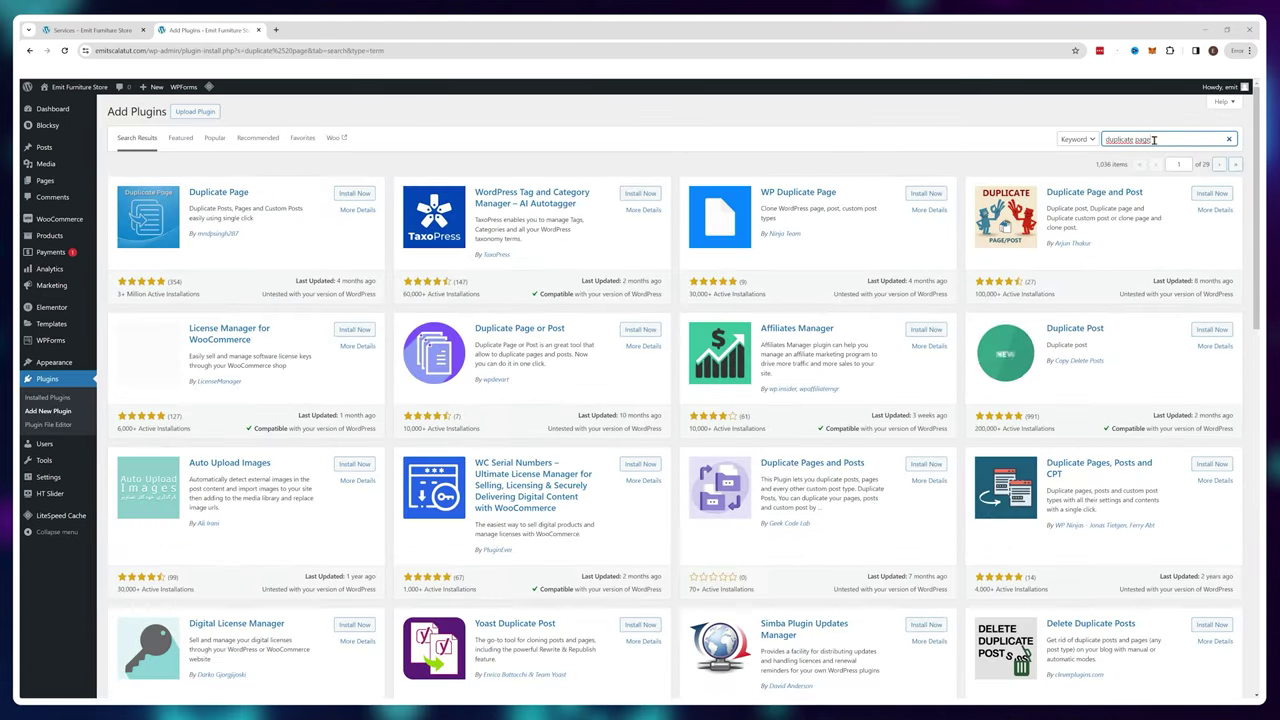
click(352, 193)
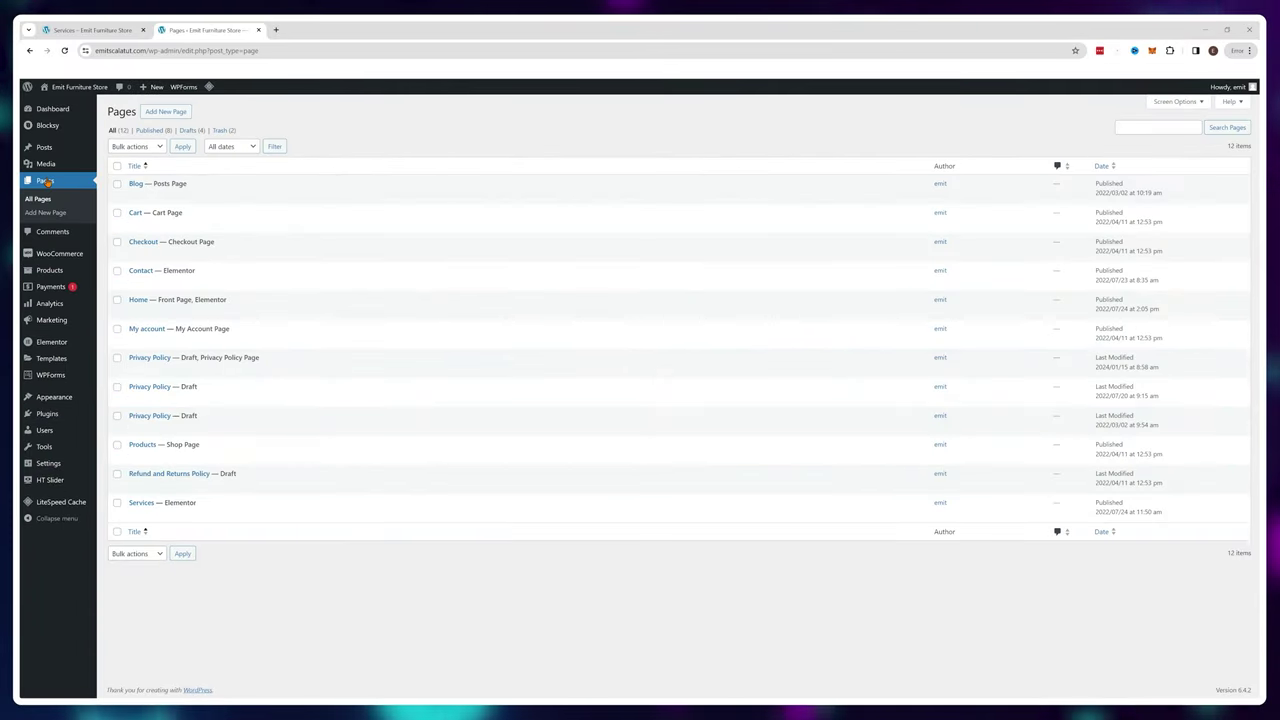
- Review the layout of the live Services page
click(86, 27)
scroll(251, 274, up, 3)
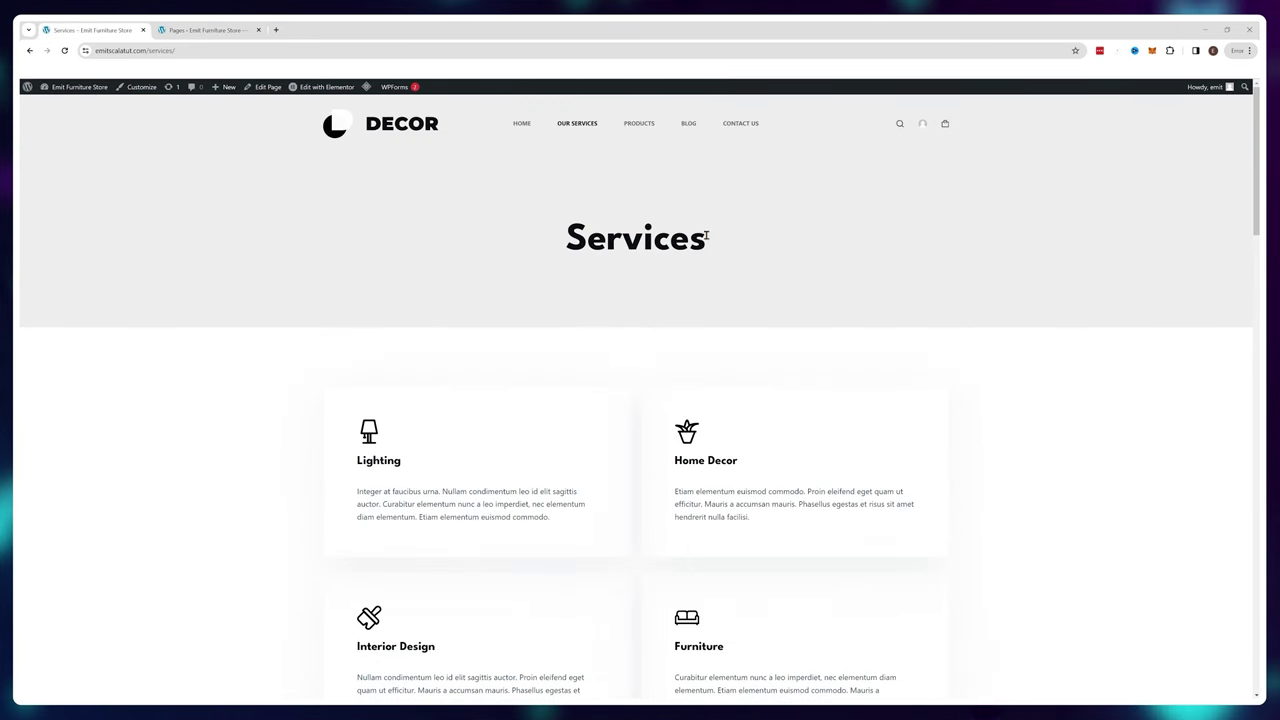
scroll(651, 194, down, 7)
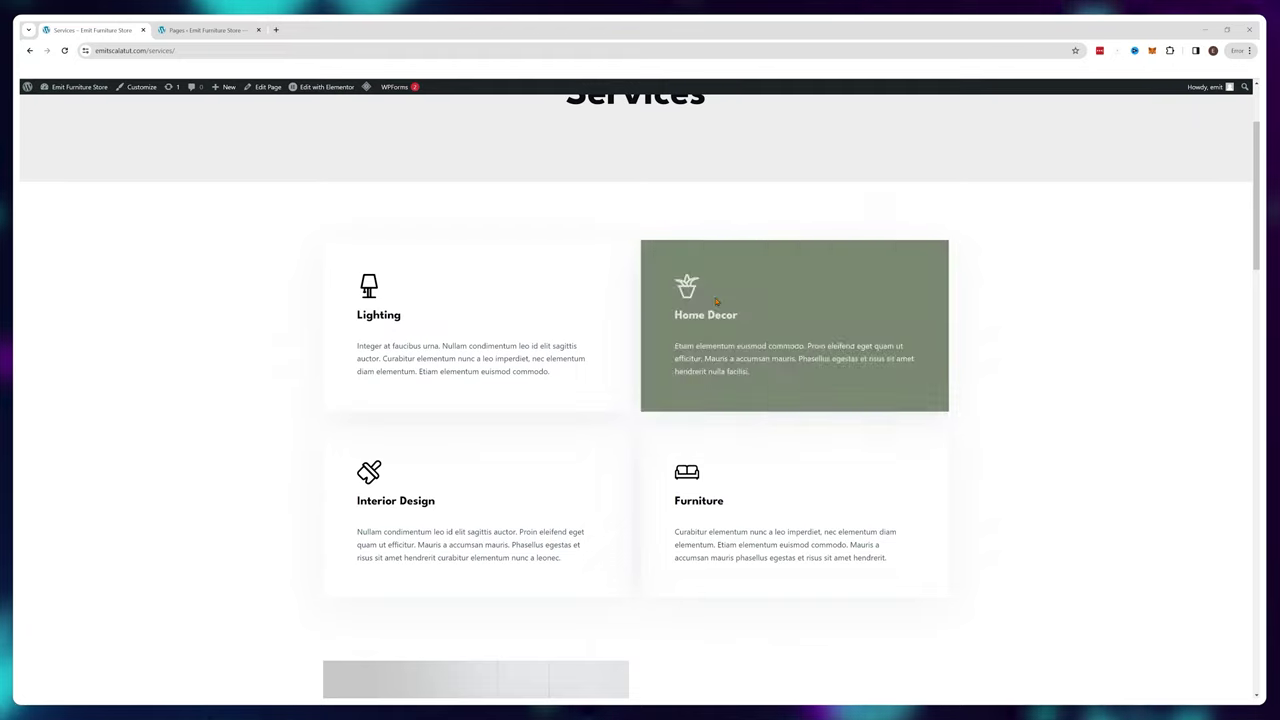
scroll(797, 310, up, 8)
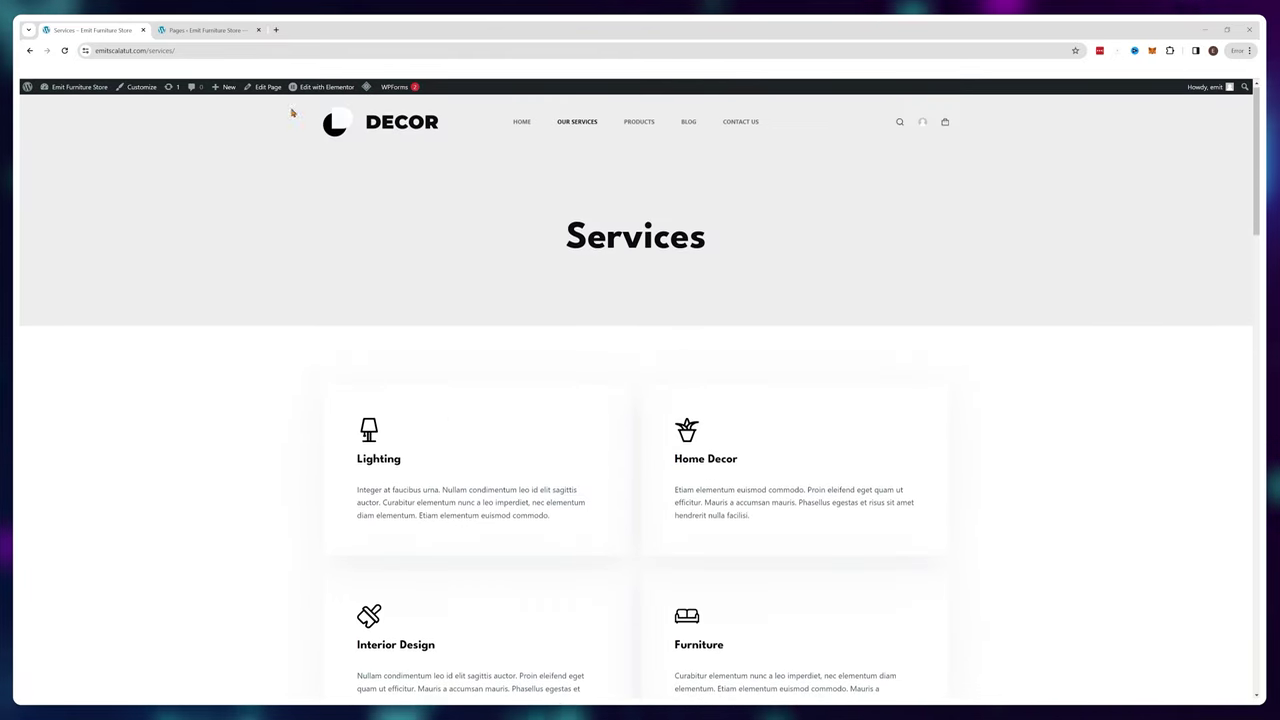
- Quick-edit the draft Services copy: title 'Our Story', slug 'our-story', status Published
click(205, 29)
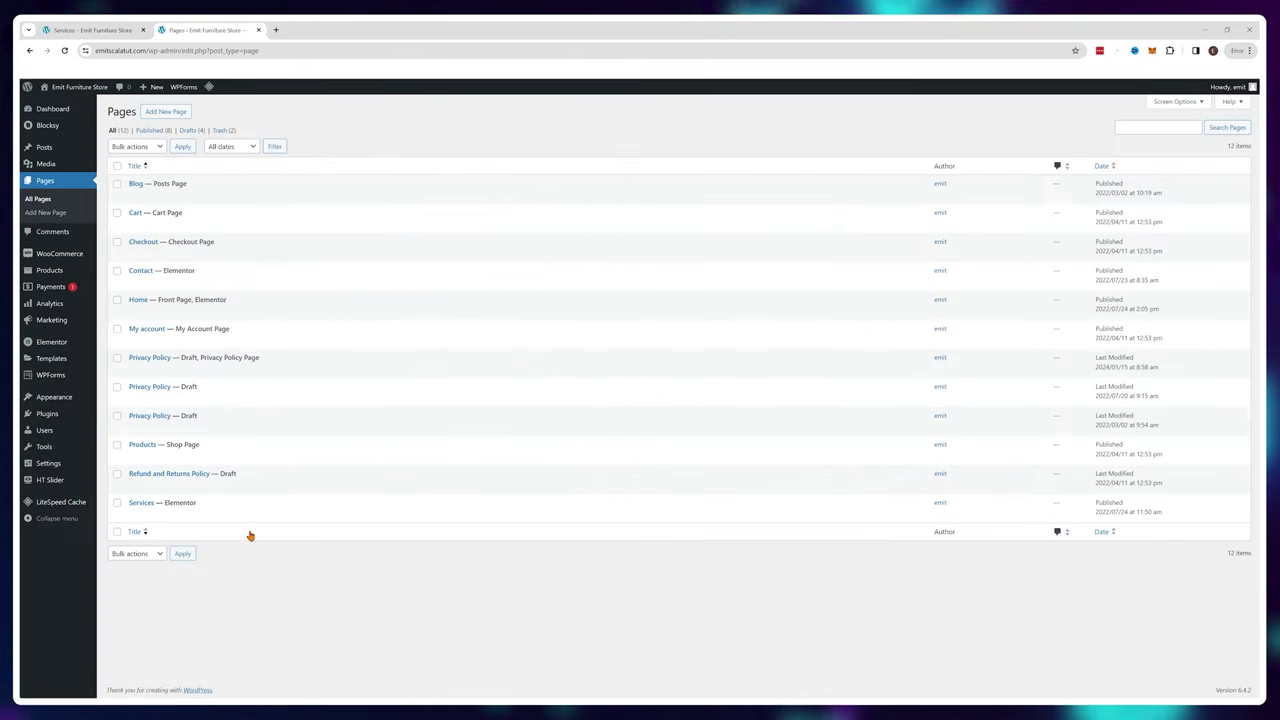
mouse_move(157, 514)
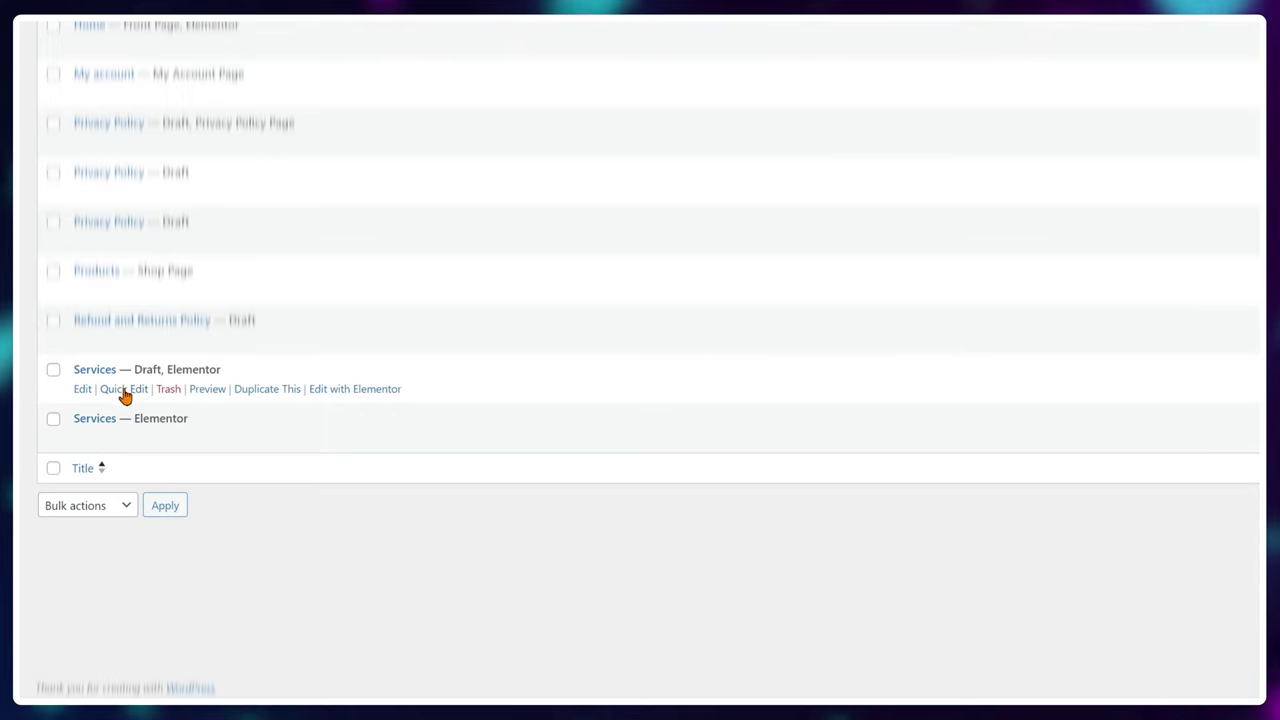
click(124, 389)
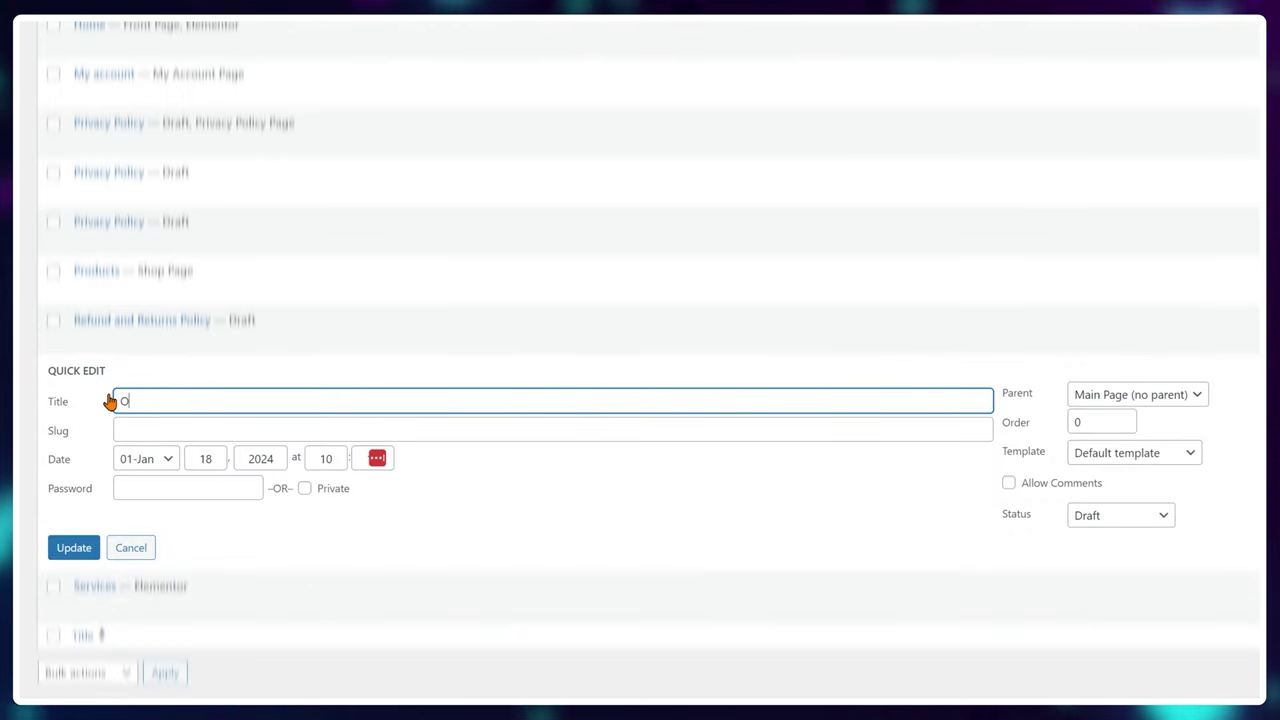
text(Our Story)
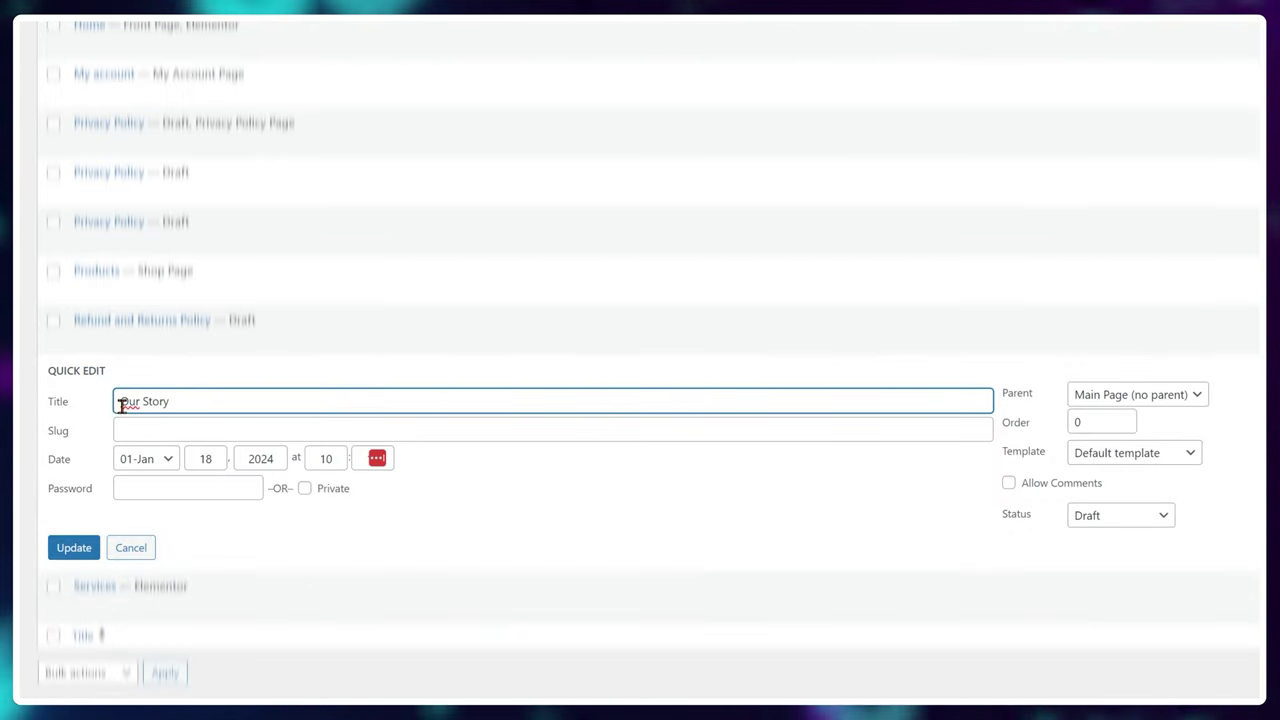
click(148, 436)
text(o)
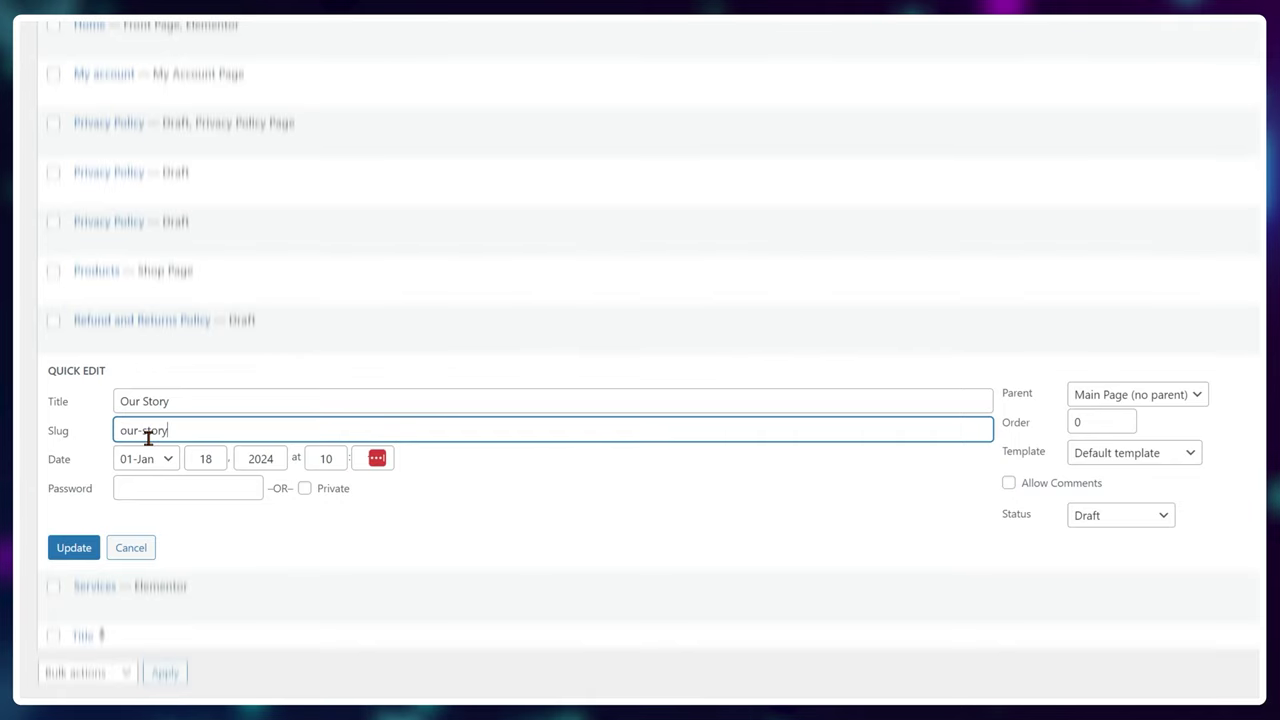
text(ur-story)
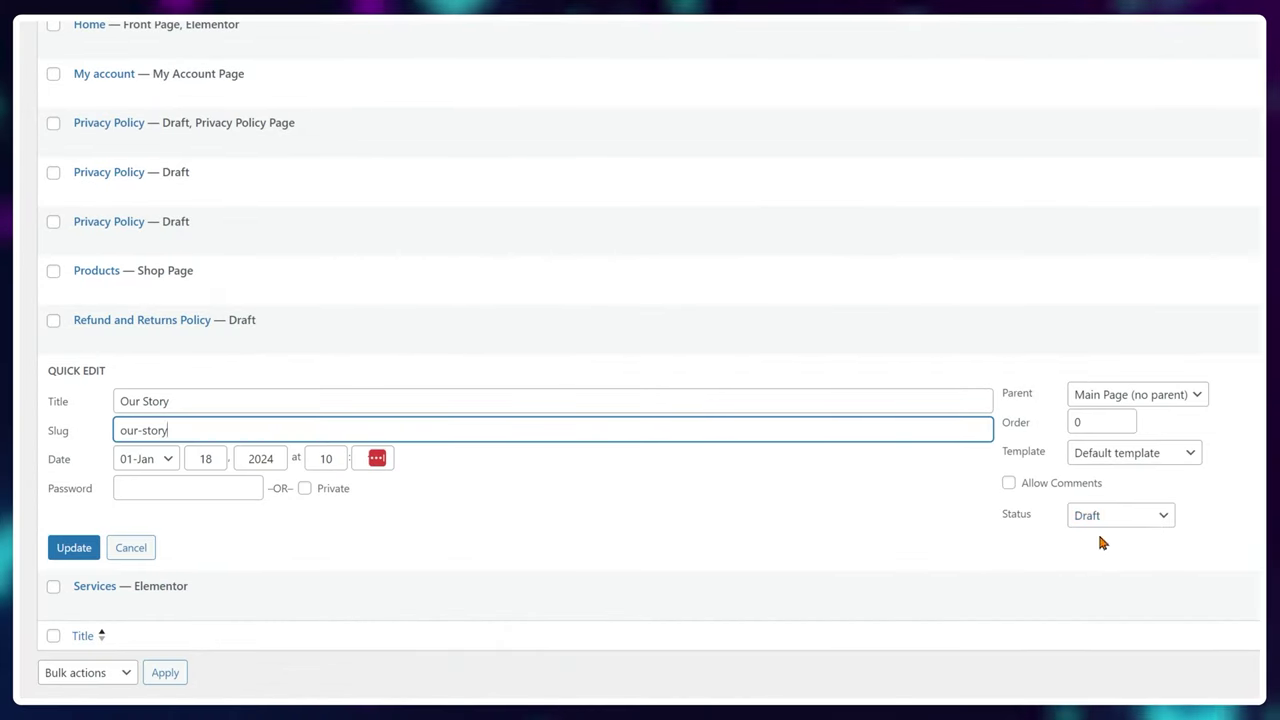
click(1154, 524)
click(1126, 540)
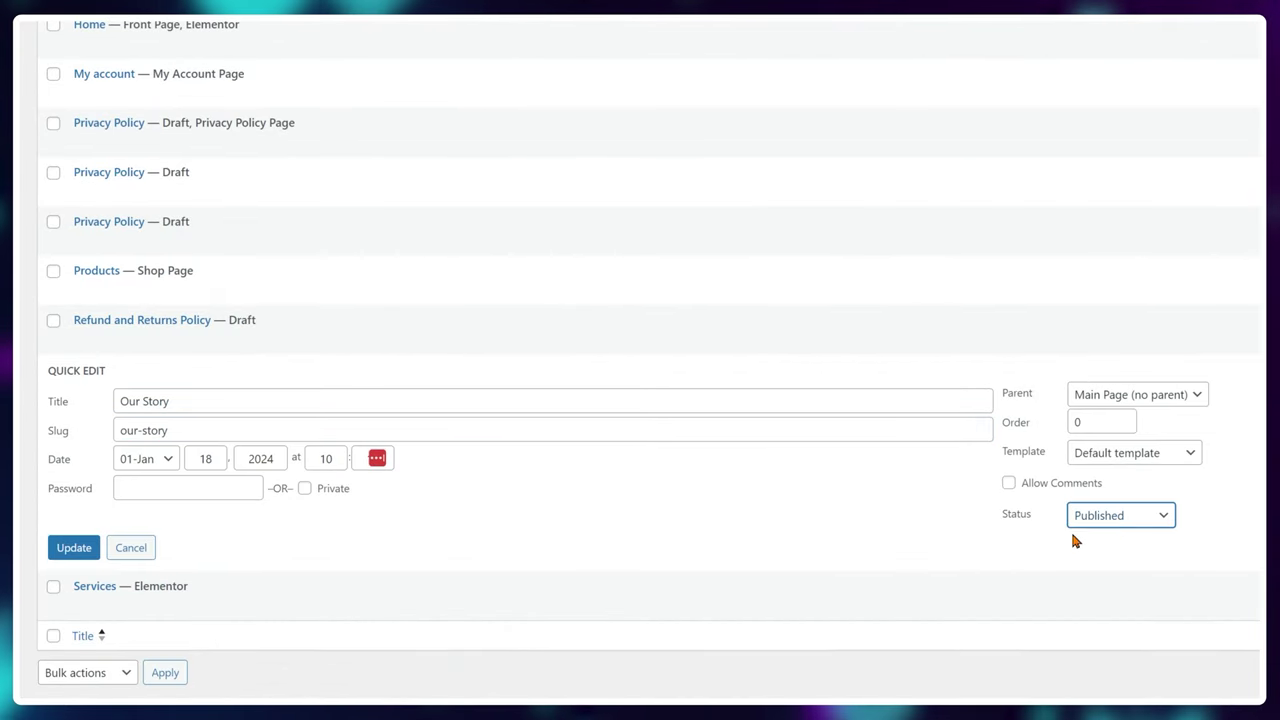
click(100, 550)
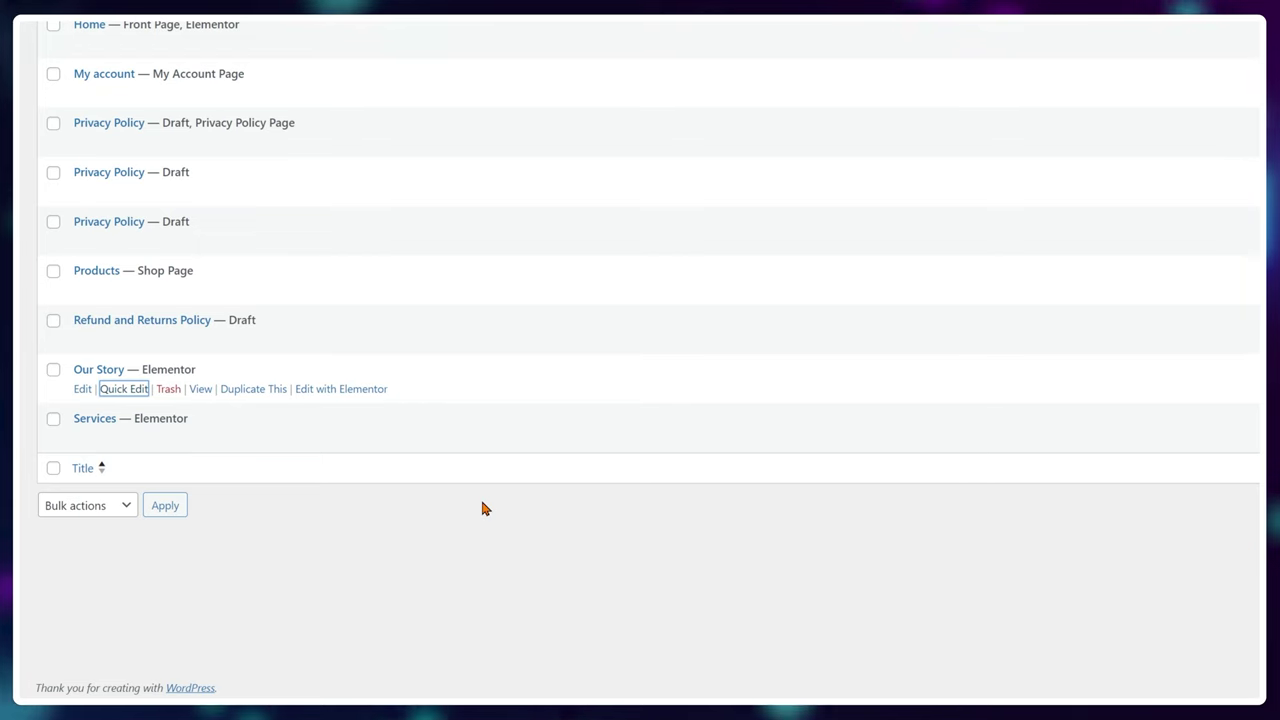
click(201, 390)
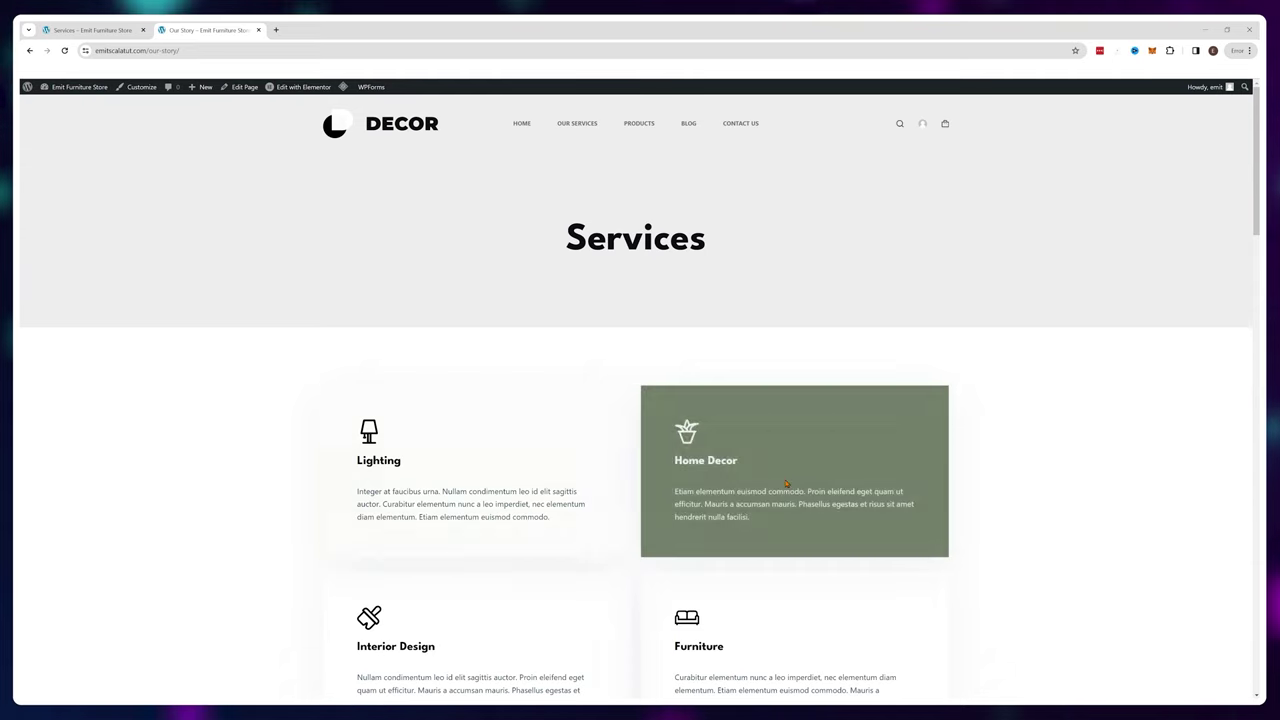
- Scroll through the live Our Story page, which still shows the copied Services content
scroll(786, 483, down, 9)
scroll(786, 483, down, 4)
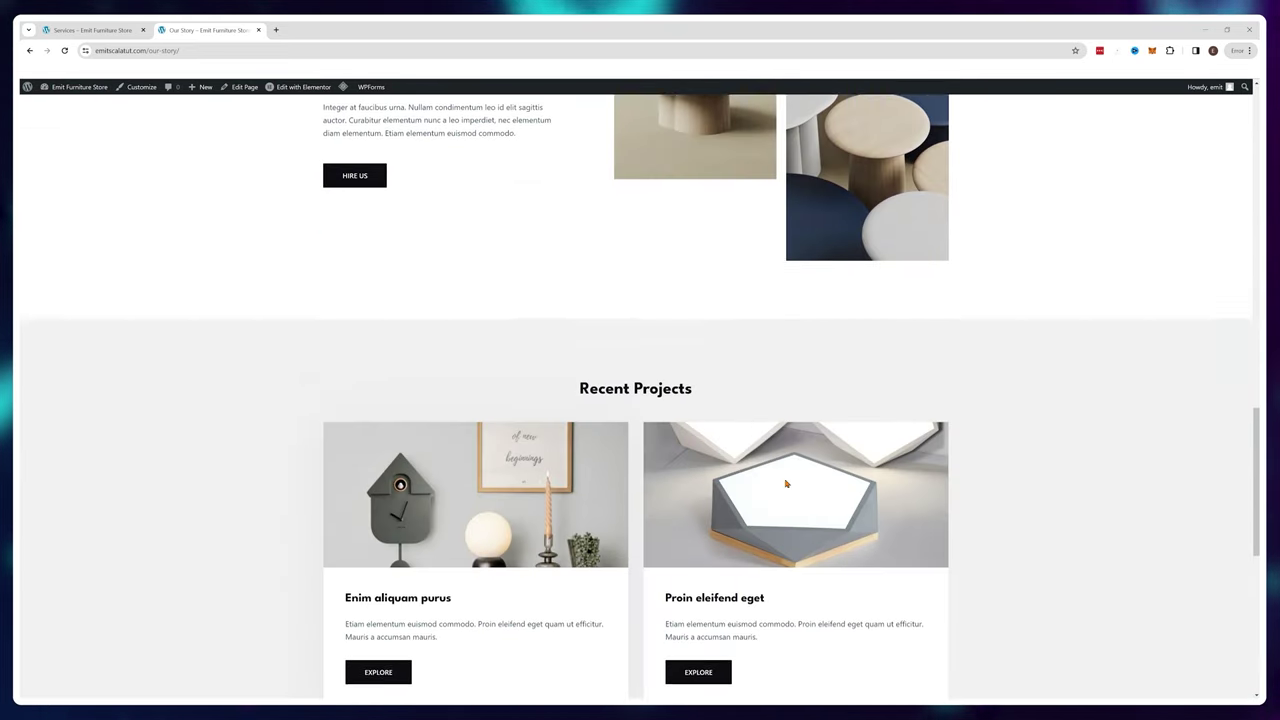
scroll(785, 480, up, 11)
scroll(785, 480, up, 2)
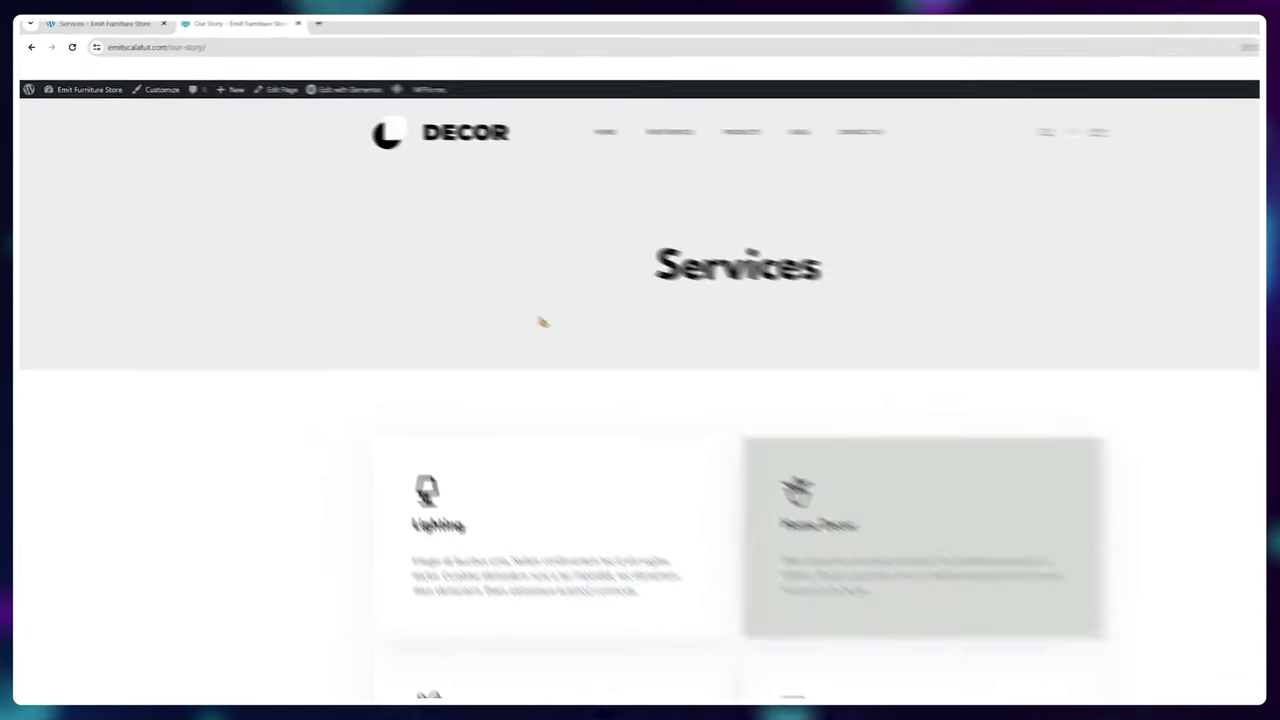
click(140, 87)
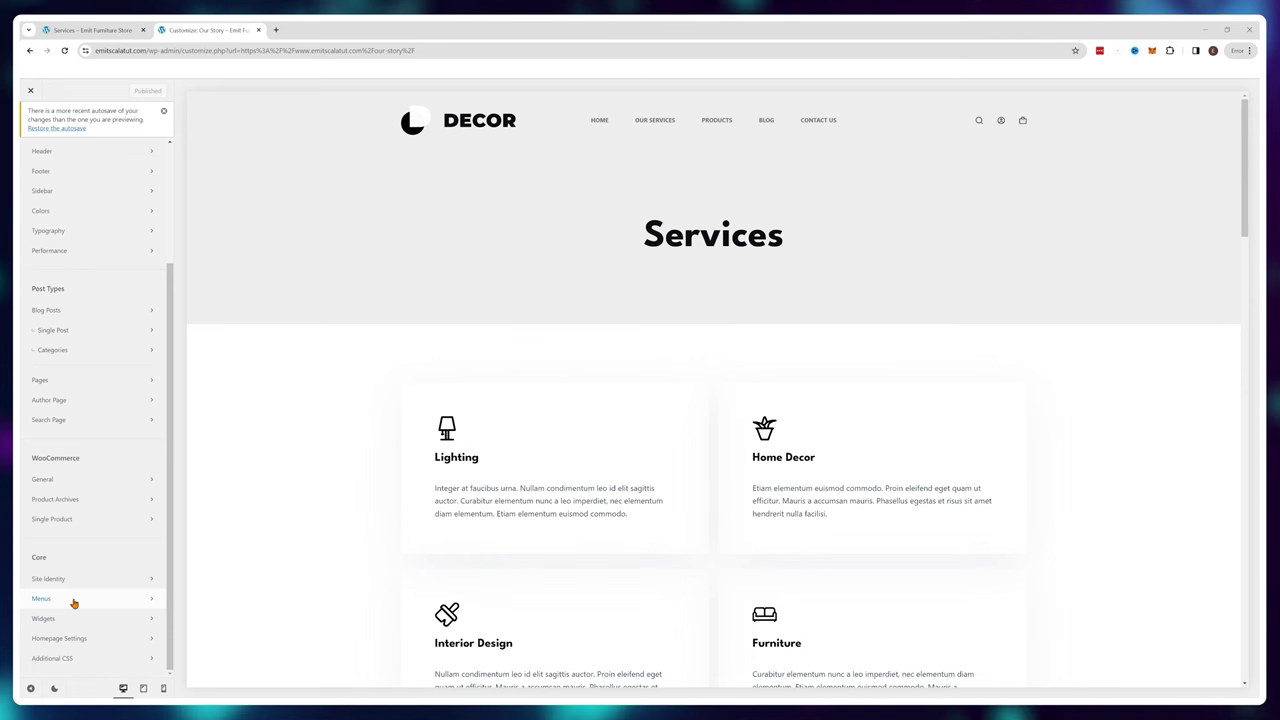
- Open the Menus panel in the Customizer
click(68, 600)
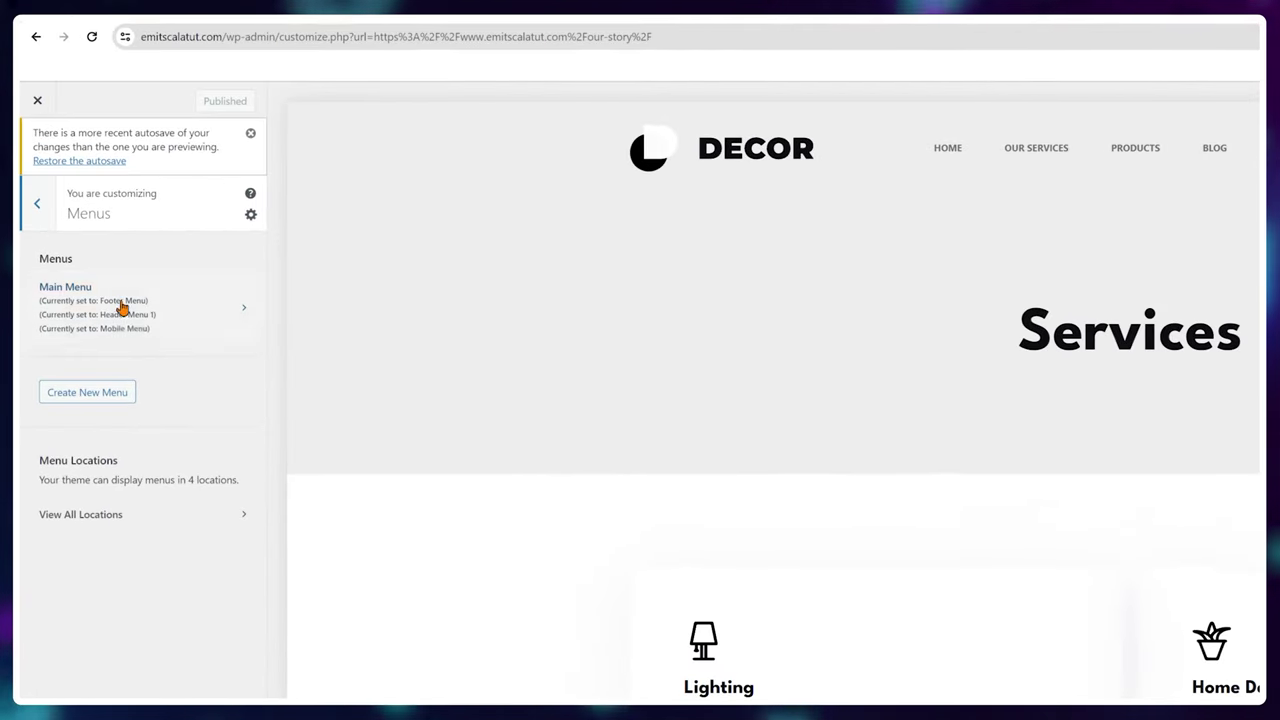
- In Main Menu, rename Our Services to My Services and move it below Products
click(163, 331)
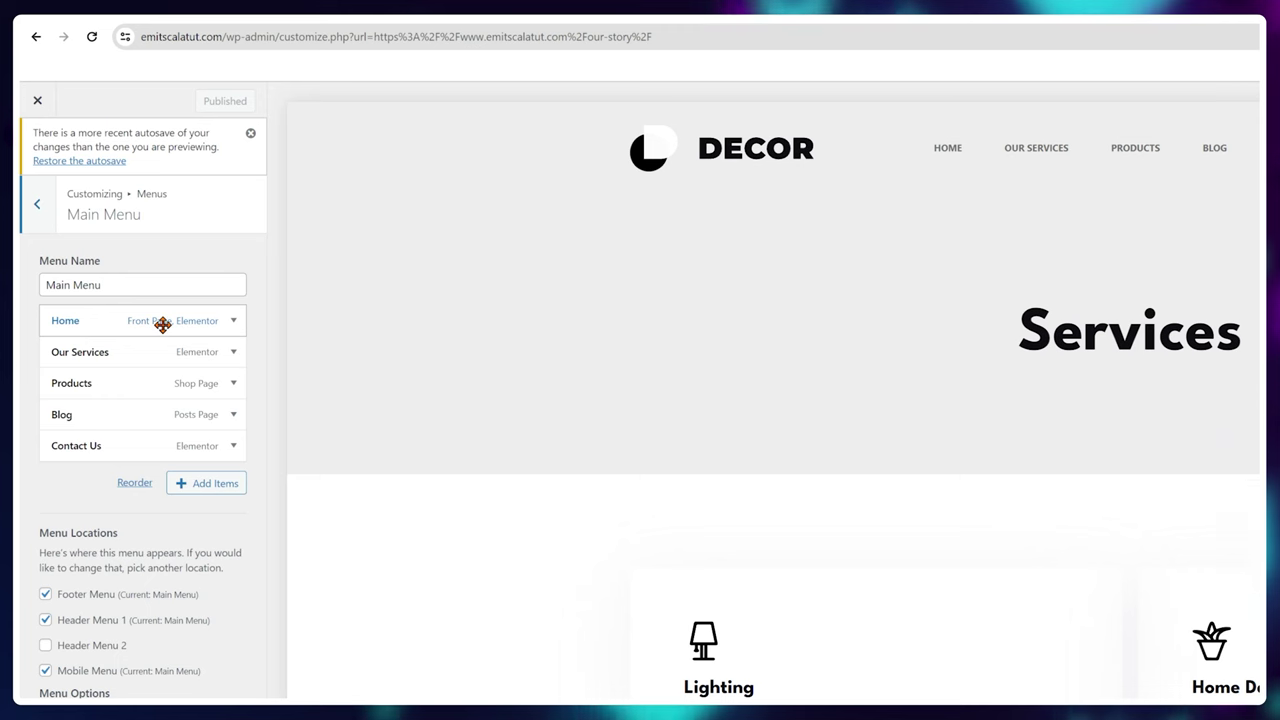
click(234, 356)
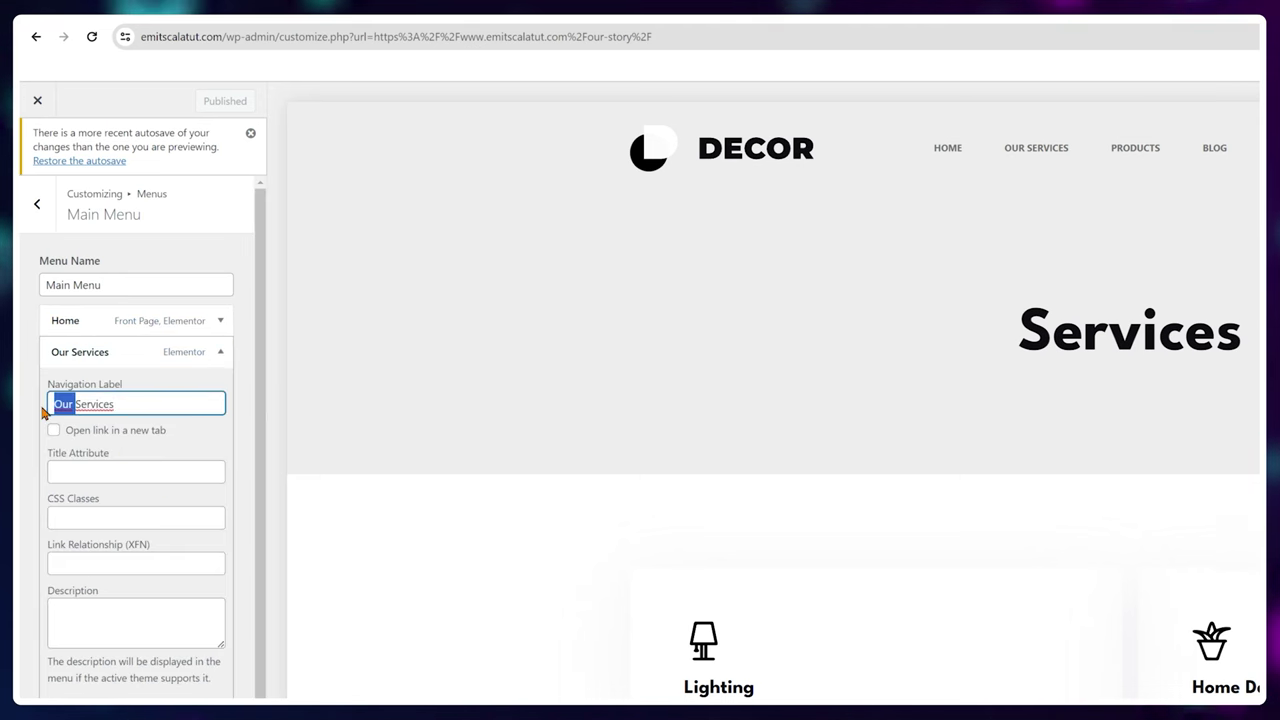
text(My)
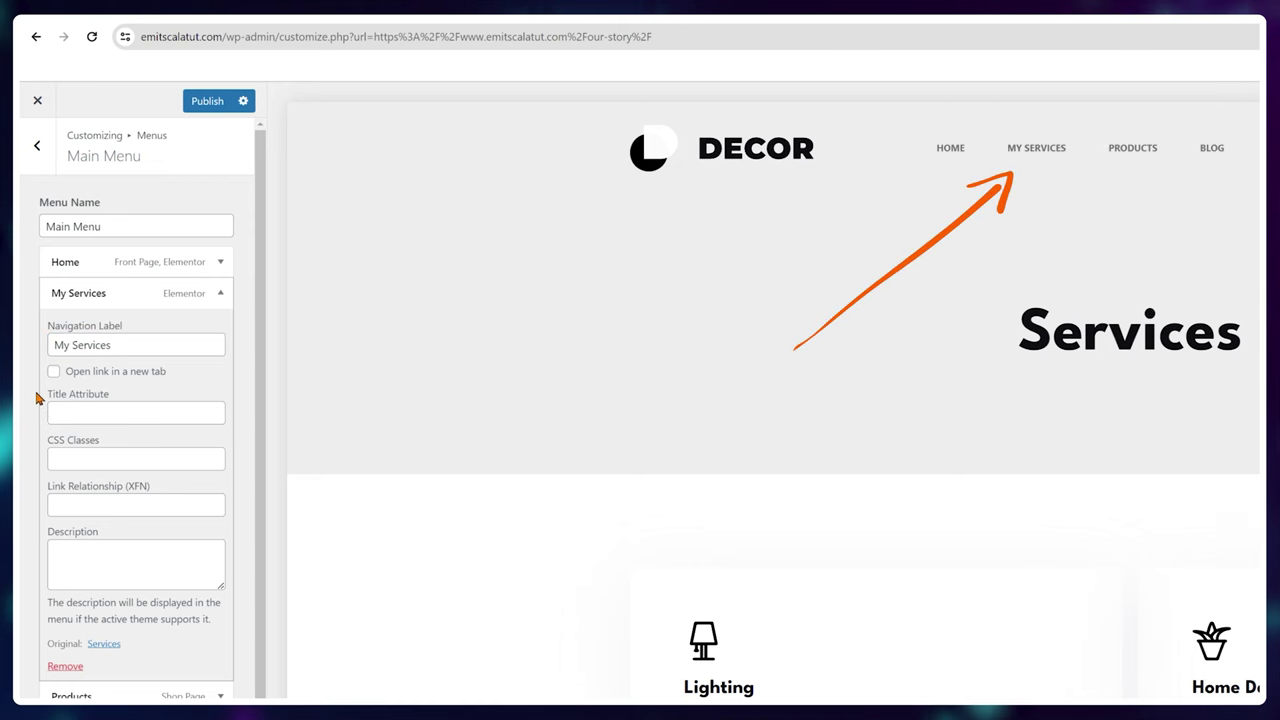
click(221, 263)
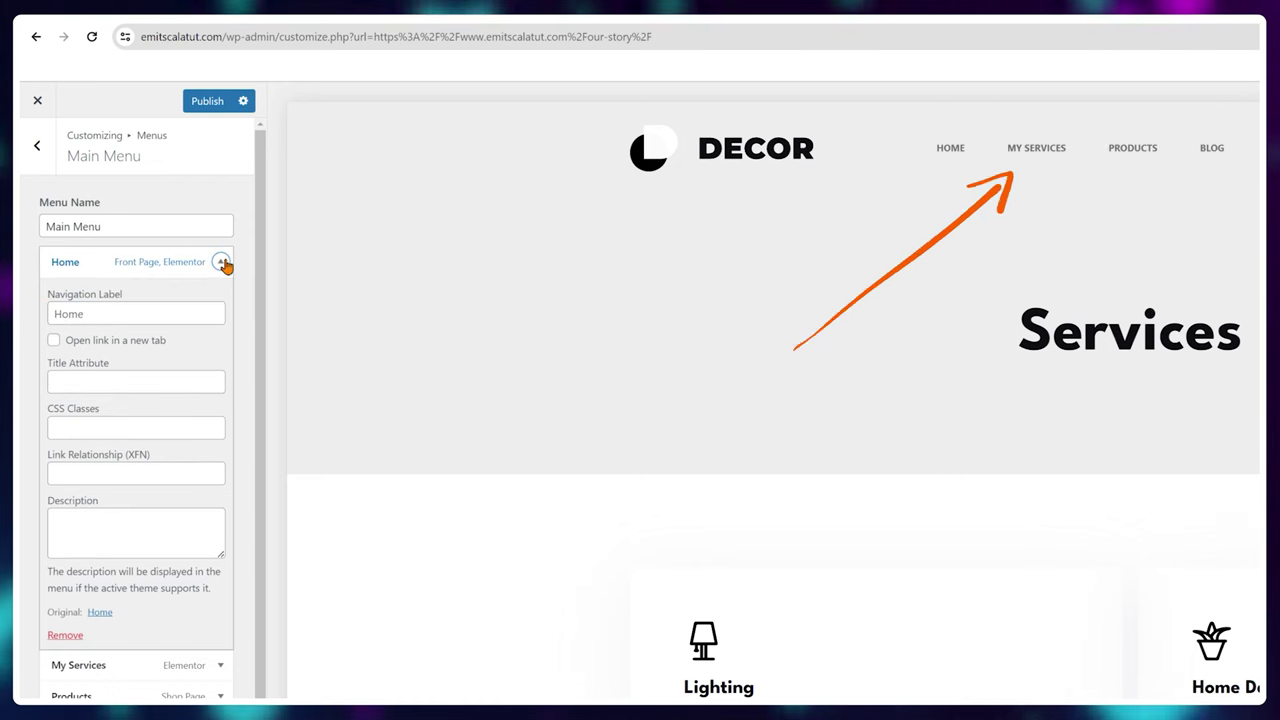
drag(136, 295, 133, 332)
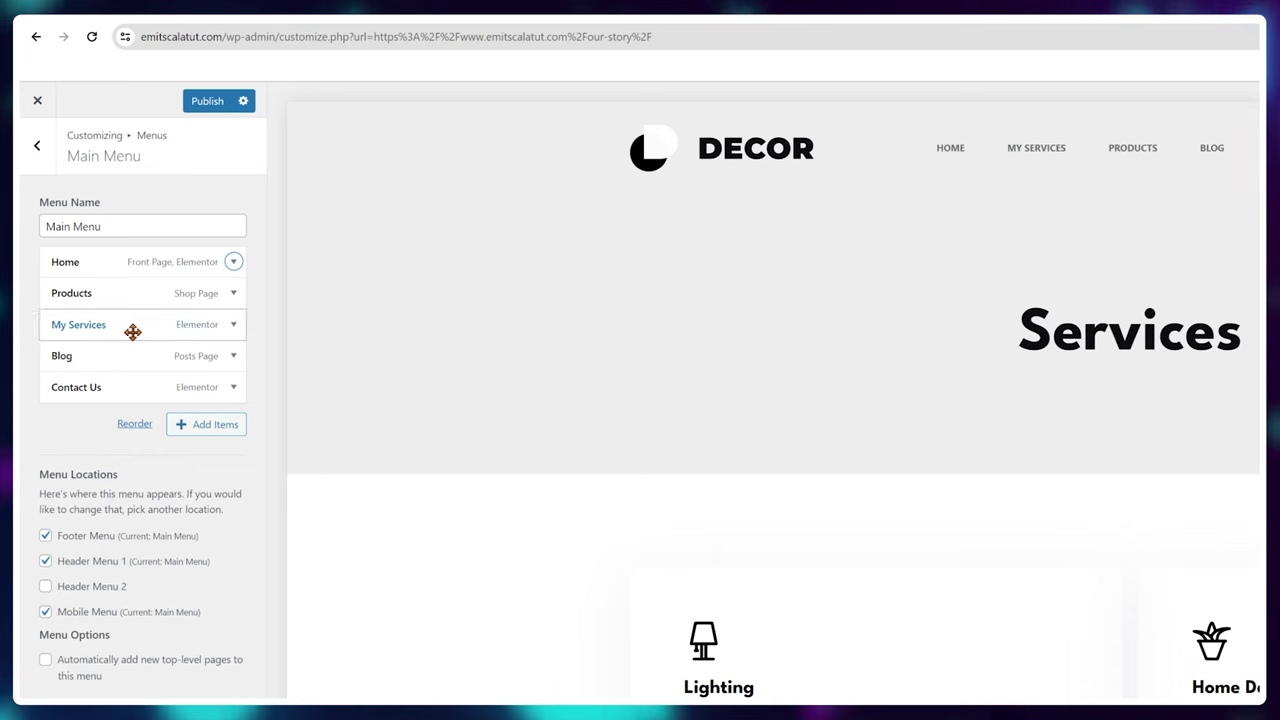
- Add the Our Story page above Contact Us and publish the menu
click(199, 428)
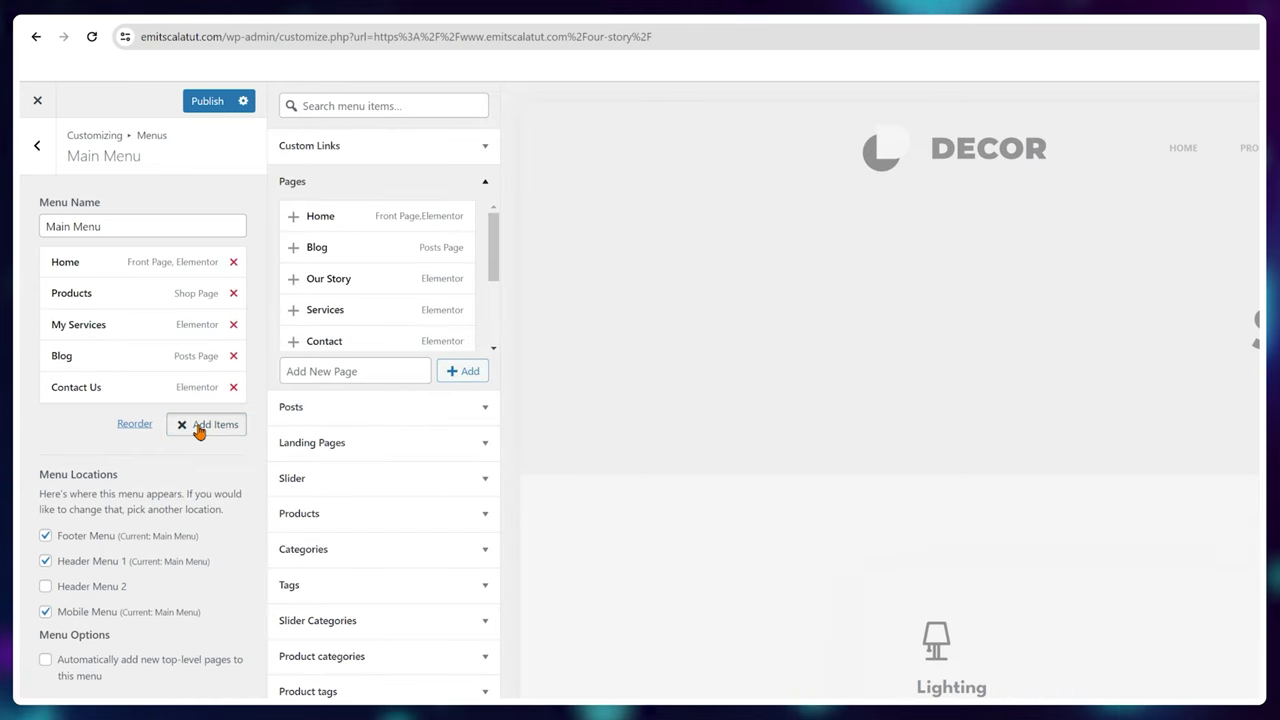
click(294, 280)
click(485, 148)
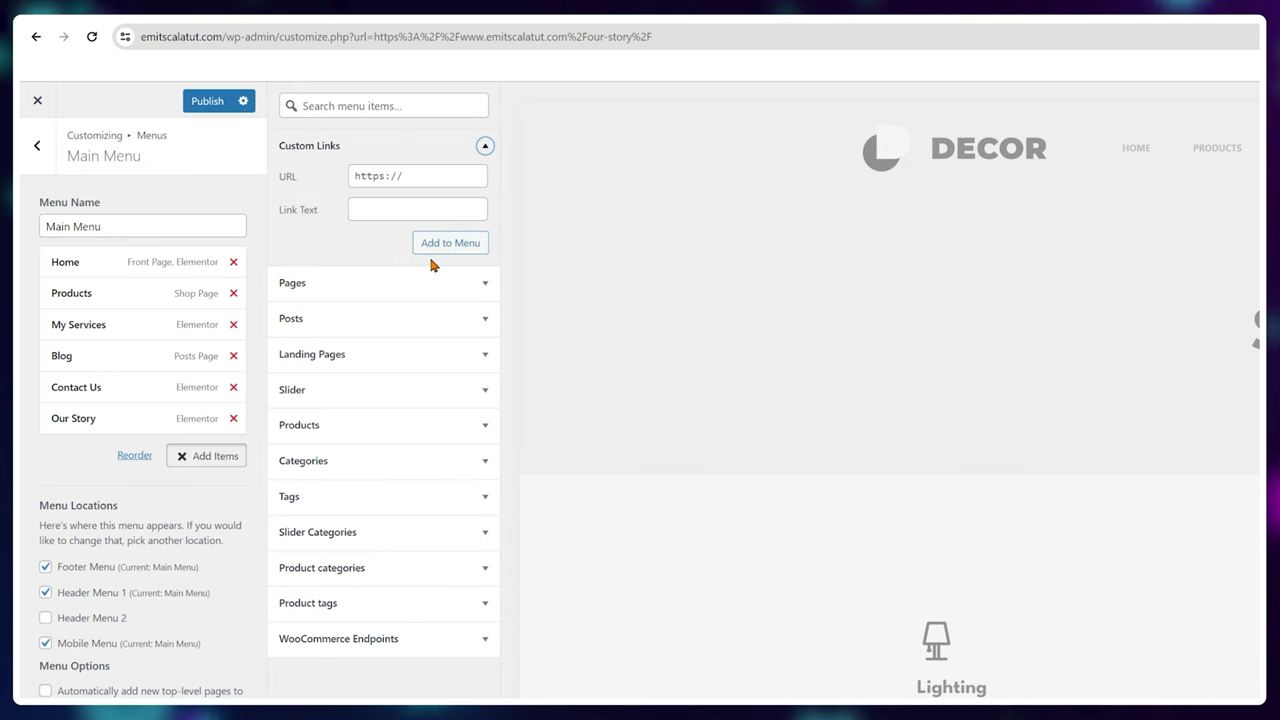
drag(100, 418, 92, 386)
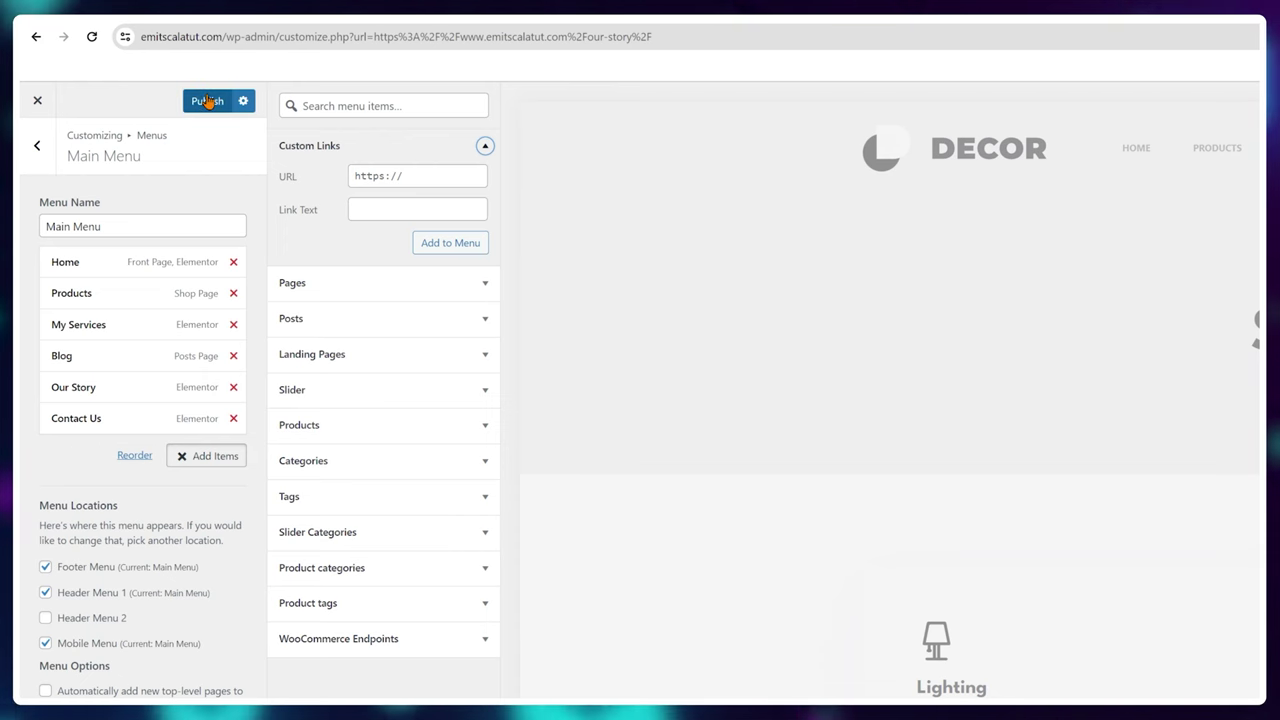
click(207, 101)
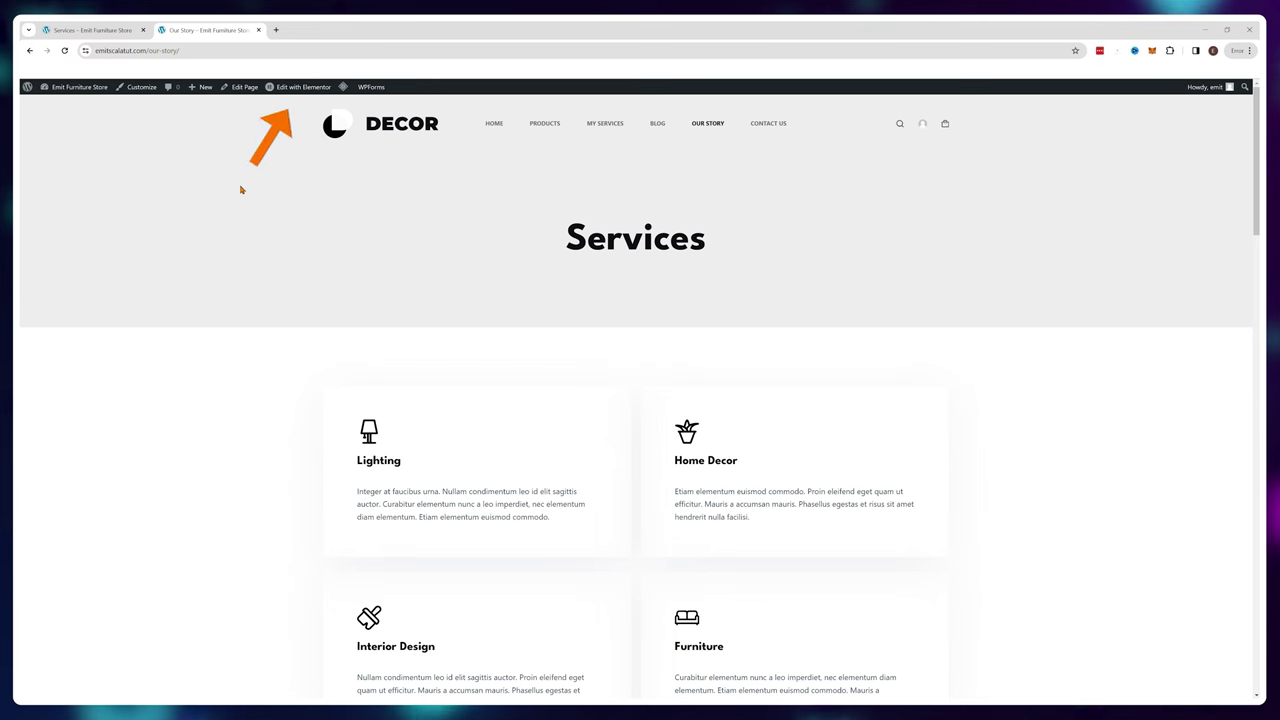
- In Elementor, change the heading to 'Our Story' and move the Lighting and Home Decor cards below the catalog
mouse_move(290, 90)
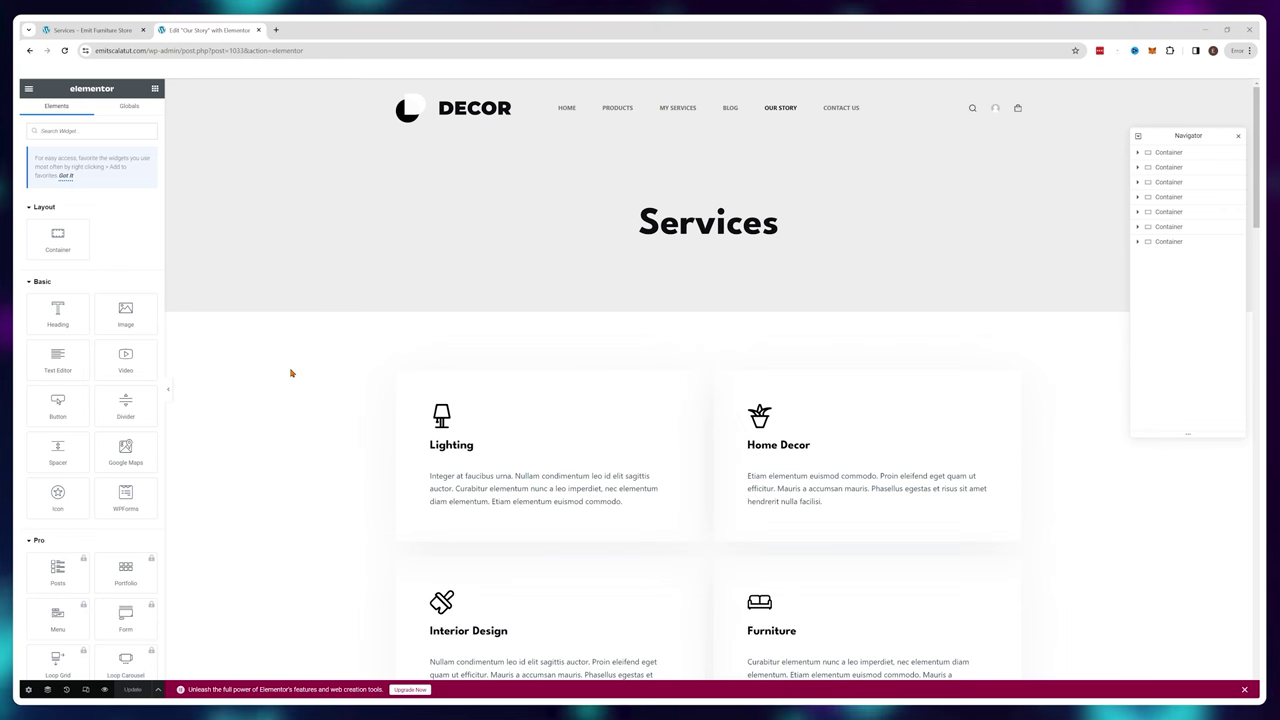
click(706, 228)
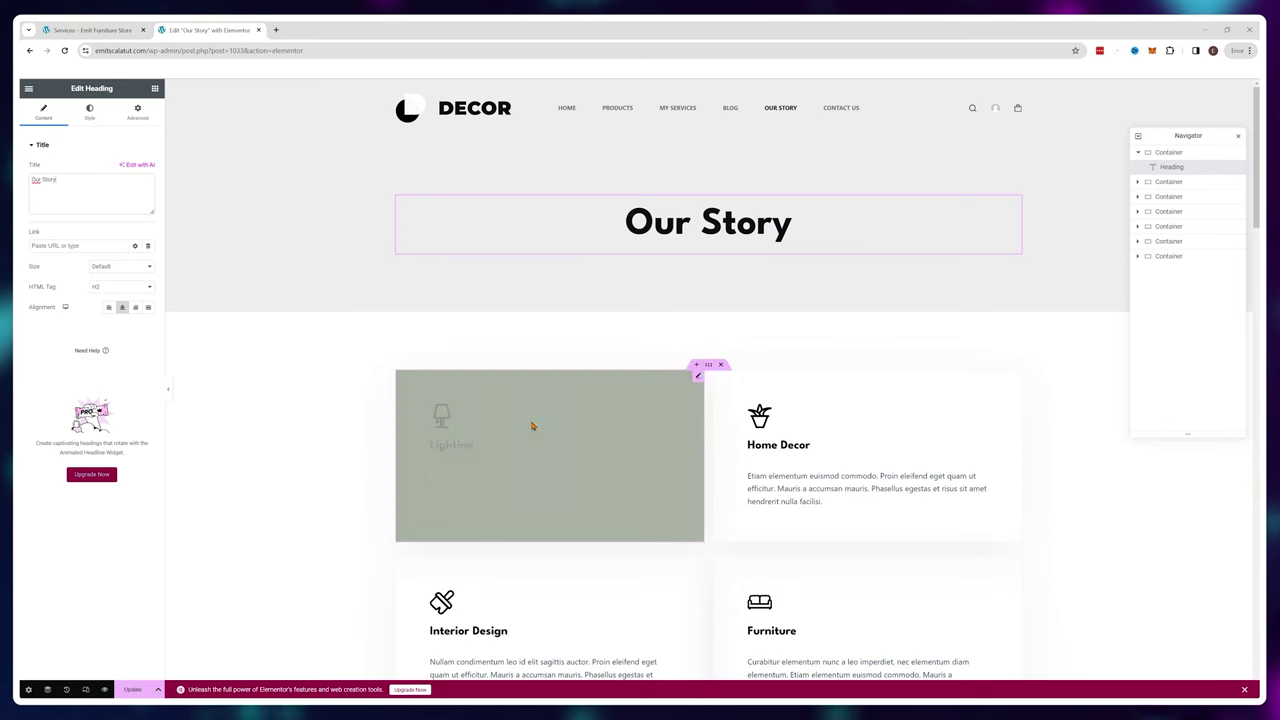
click(553, 446)
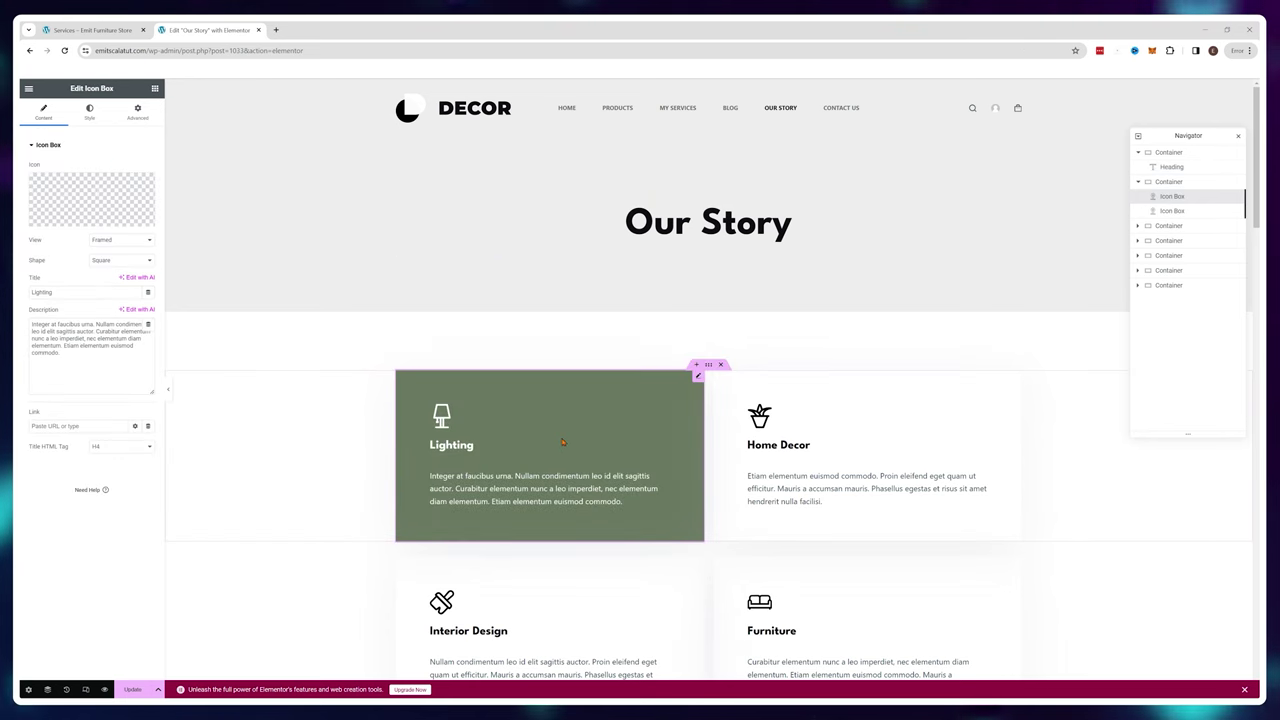
scroll(563, 442, down, 1)
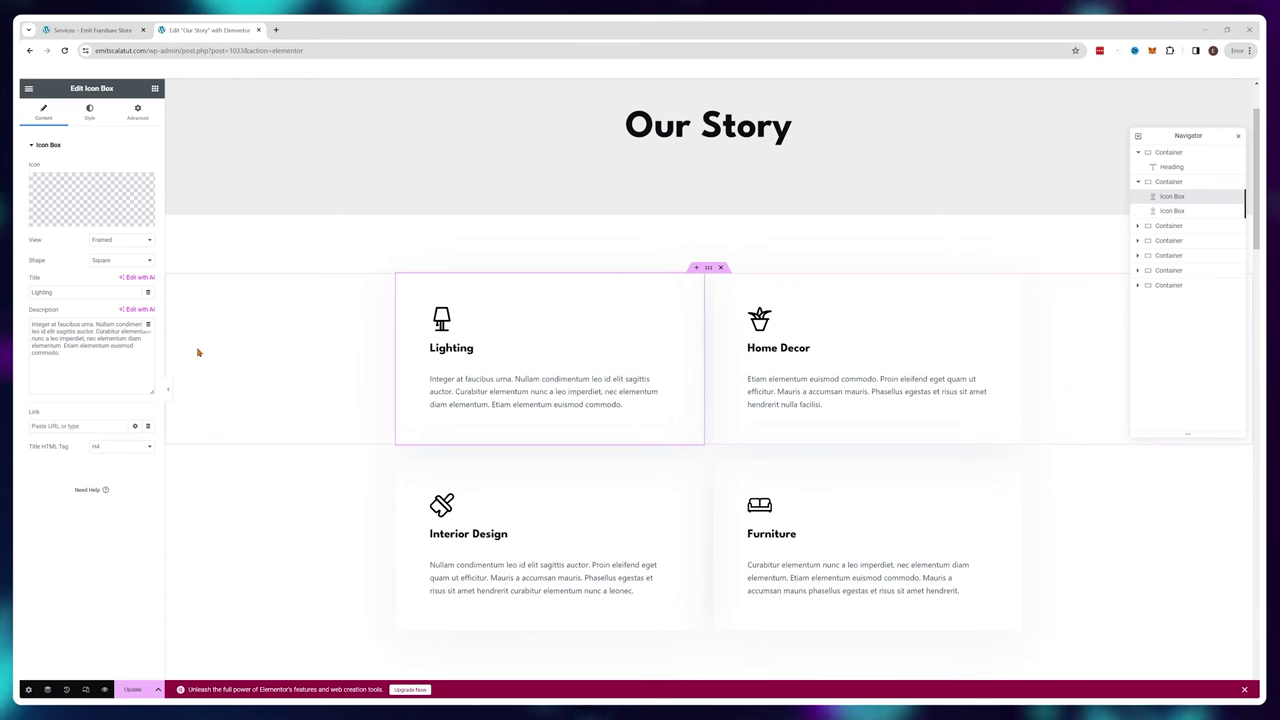
click(748, 334)
drag(708, 267, 717, 486)
scroll(714, 300, down, 4)
scroll(749, 414, up, 3)
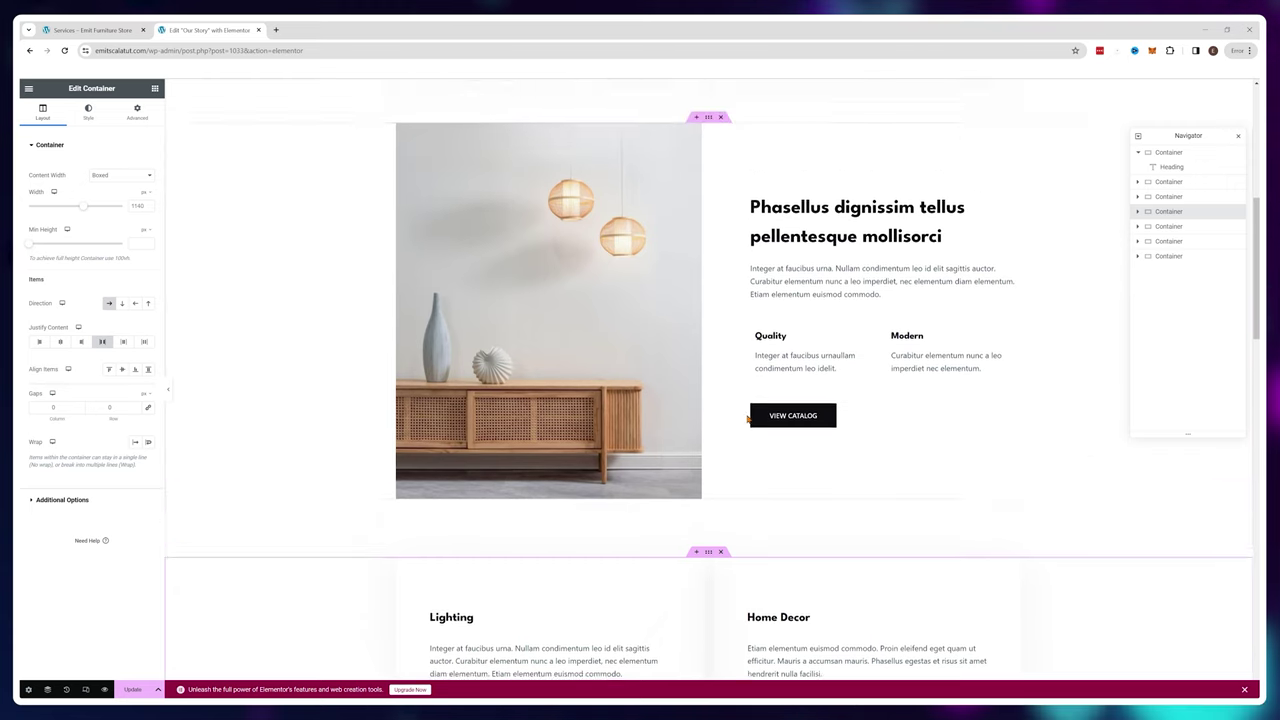
click(596, 364)
- Open the catalog image's media picker and browse the Media Library for the golden layered lamp photo
click(88, 203)
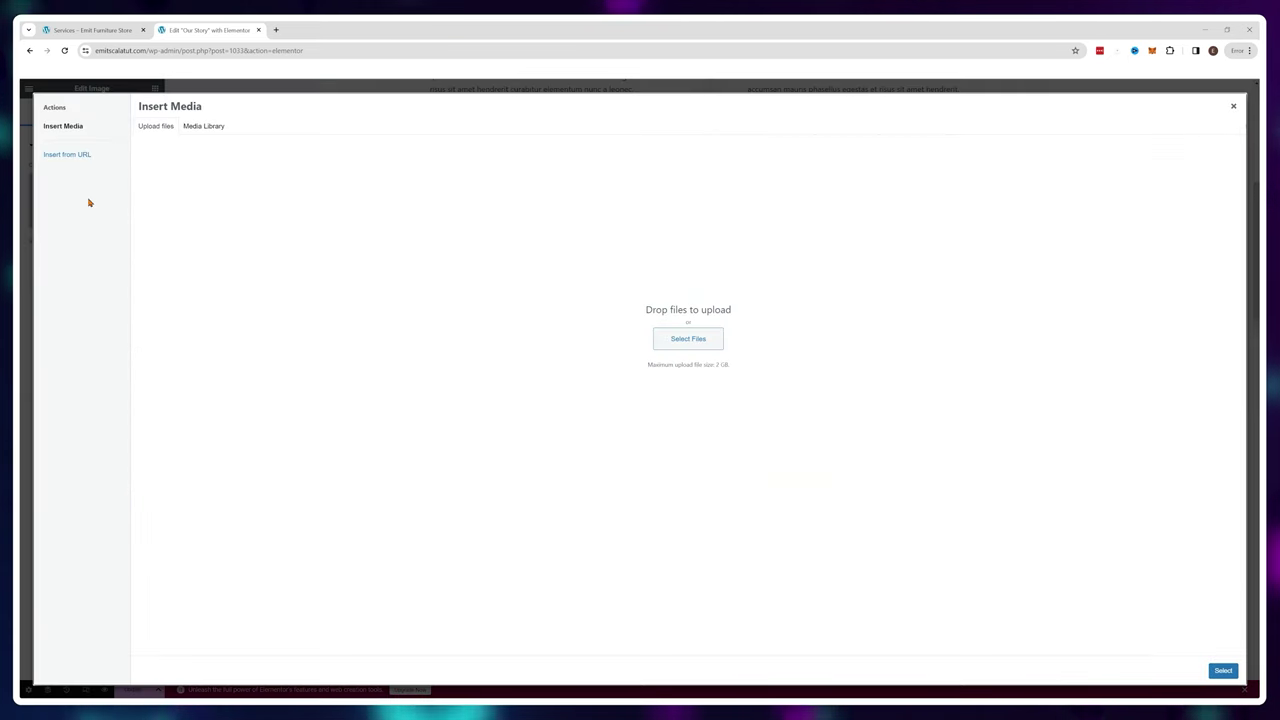
click(201, 127)
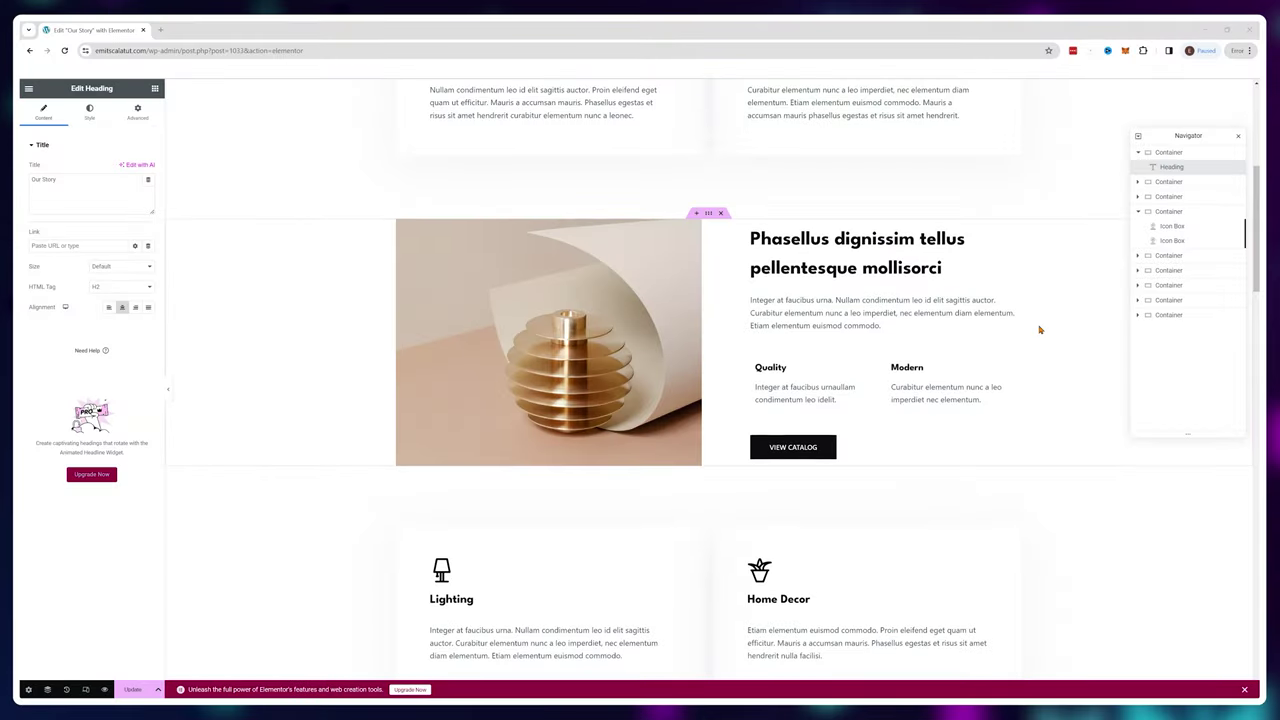
scroll(1039, 329, down, 2)
- Rename the Lighting icon box to LAMP and replace its description with 'I am'
click(550, 370)
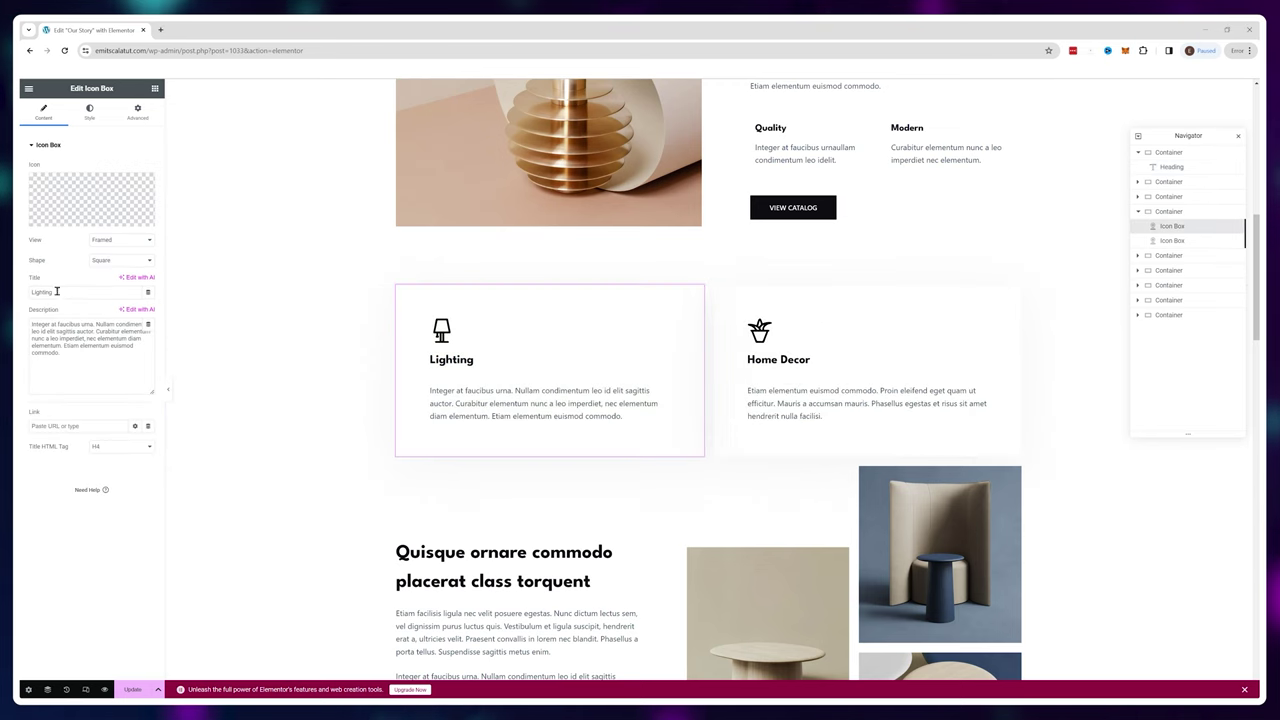
text(LAMP)
triple_click(69, 335)
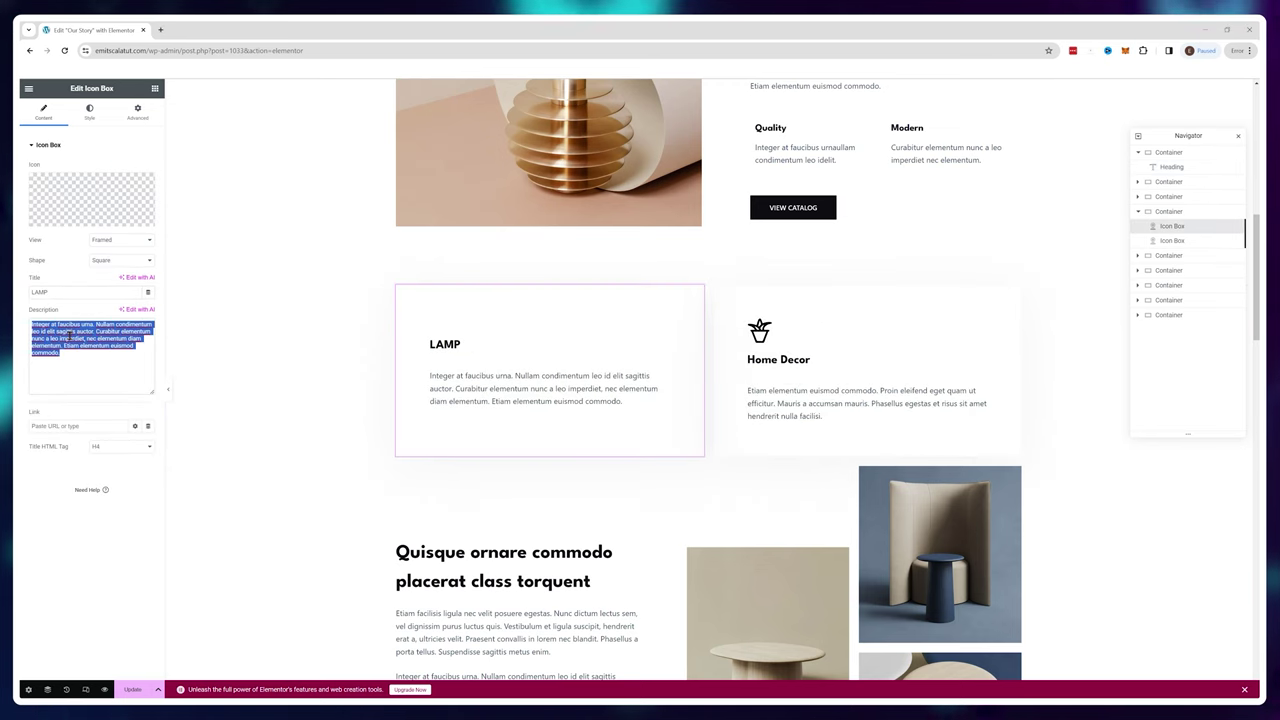
text(I am MOTH)
- Drag the icon-box row container further down the Our Story page
click(820, 400)
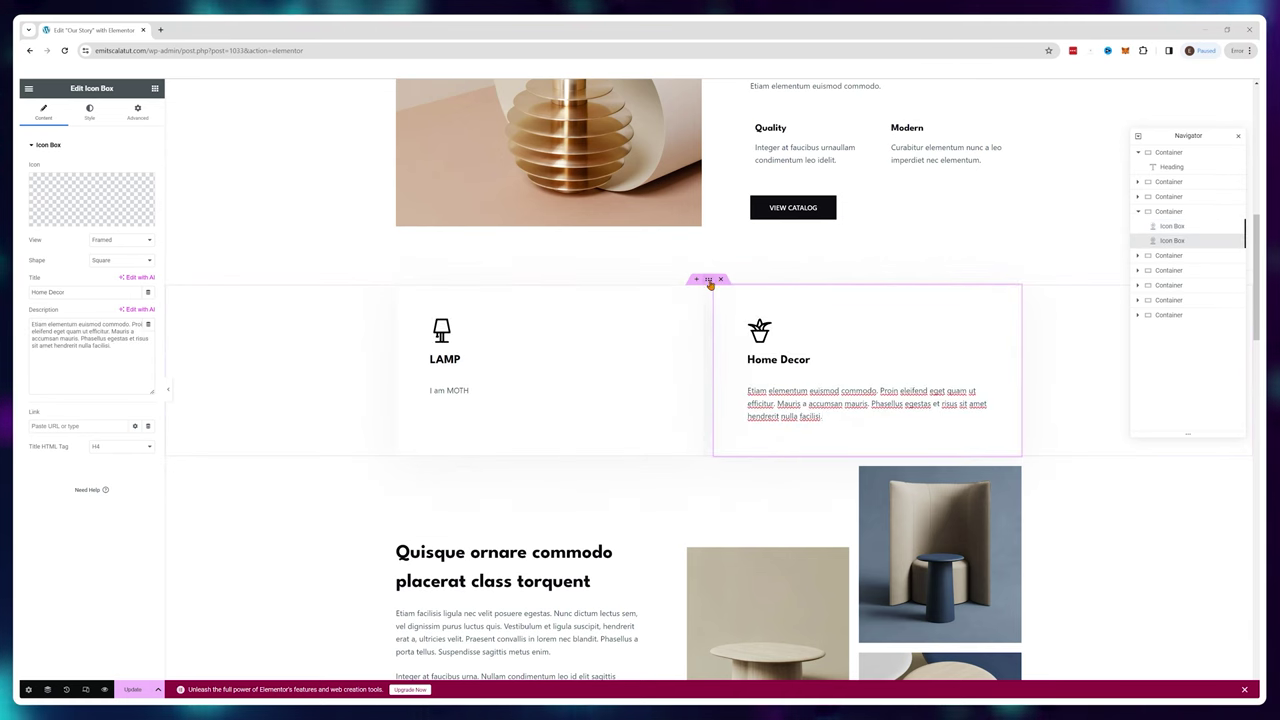
drag(708, 279, 707, 535)
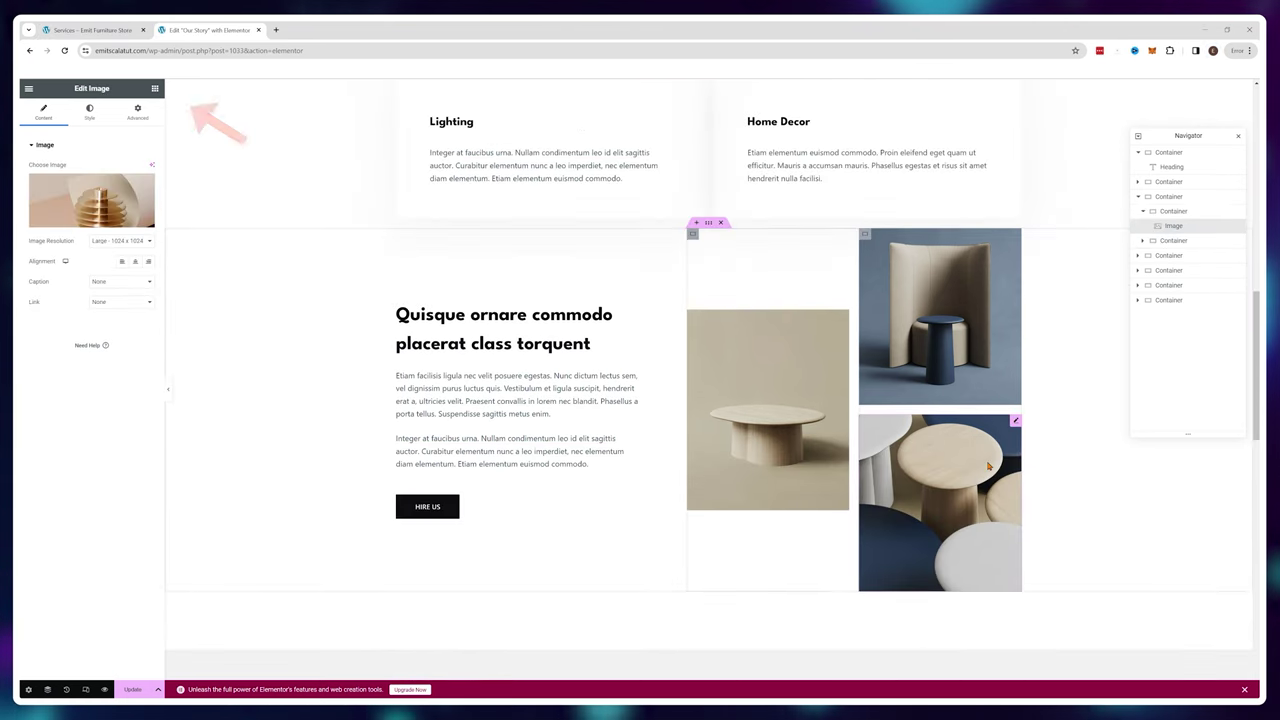
scroll(988, 463, down, 5)
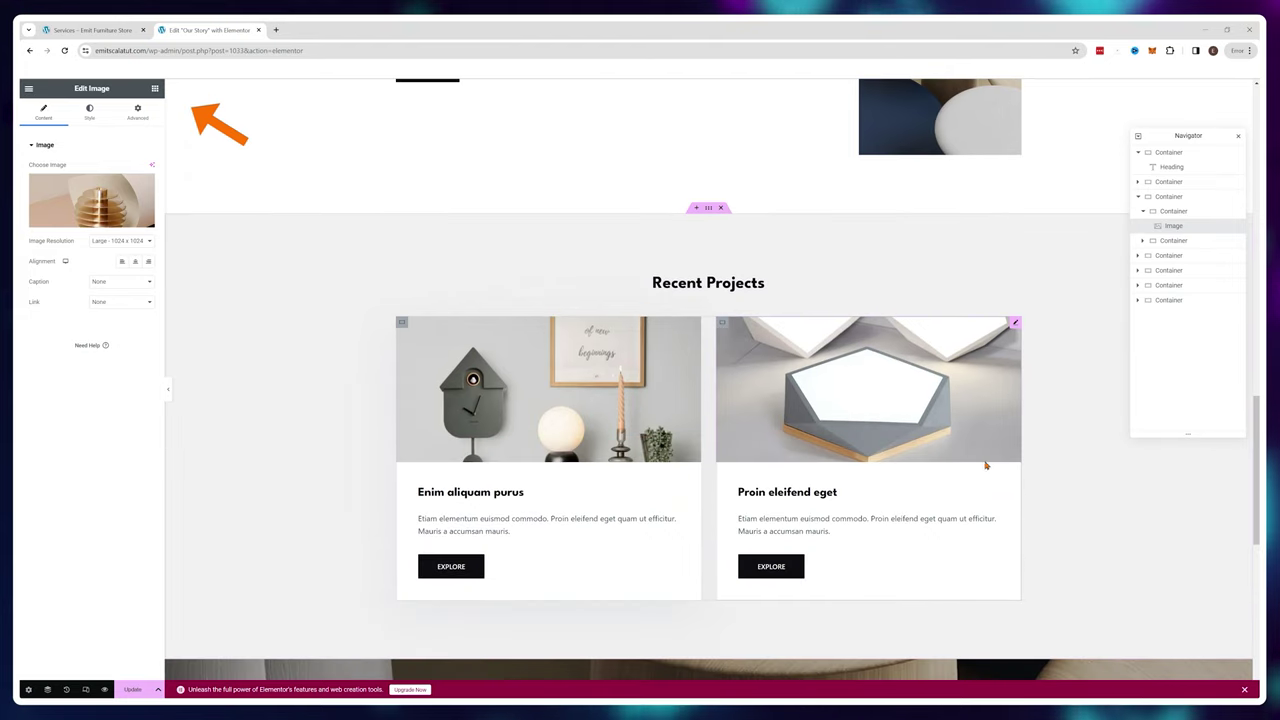
- Drag a YouTube Video widget into the page below the newsletter section
click(155, 89)
scroll(135, 200, down, 1)
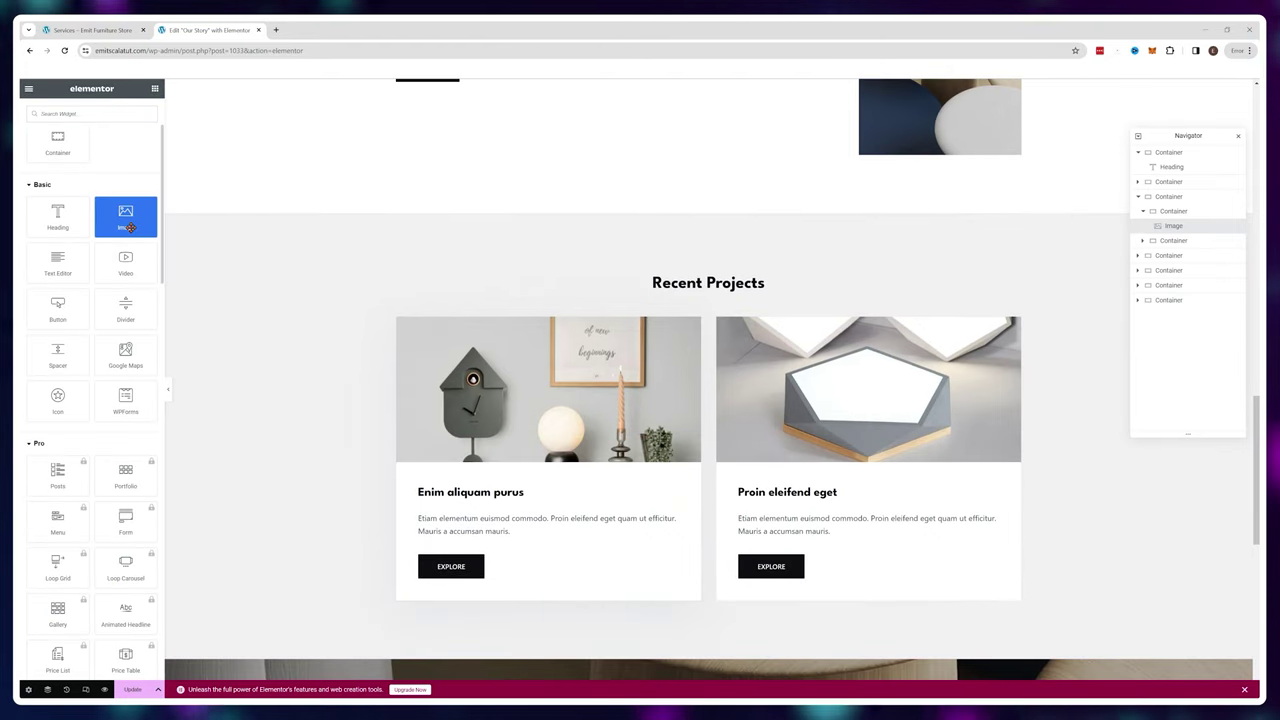
scroll(507, 326, up, 2)
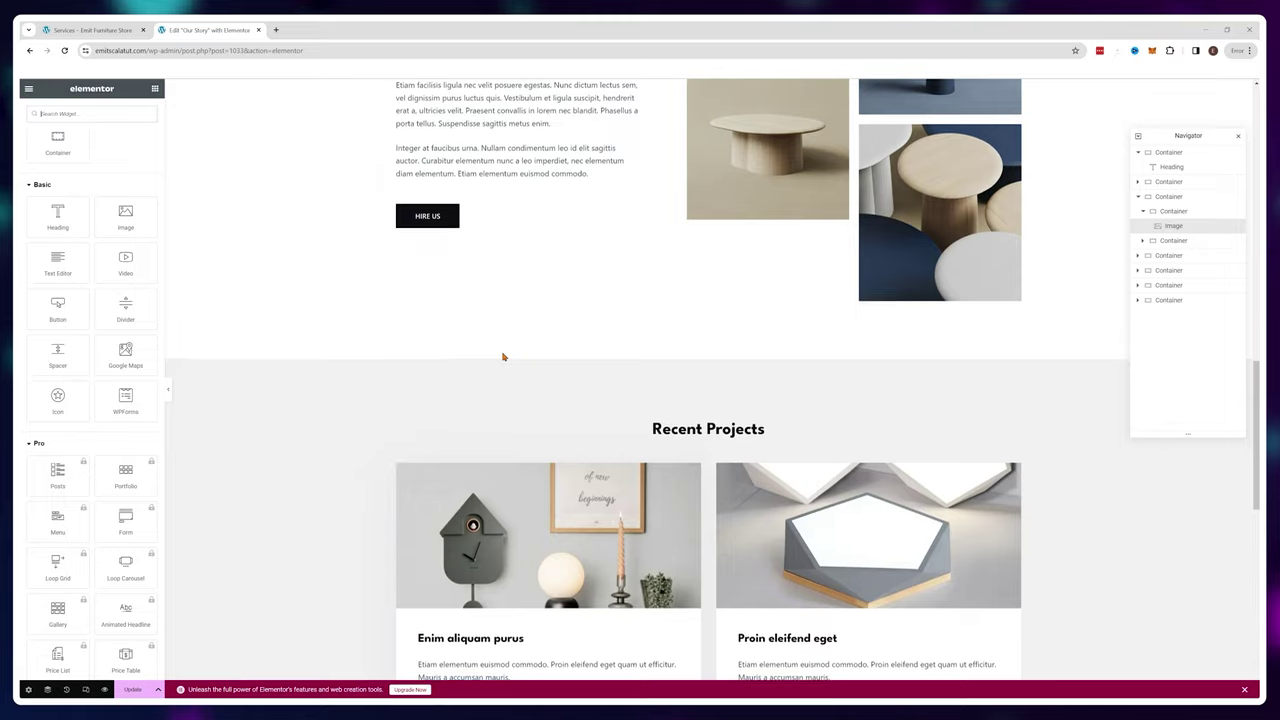
scroll(505, 358, up, 5)
drag(125, 264, 697, 330)
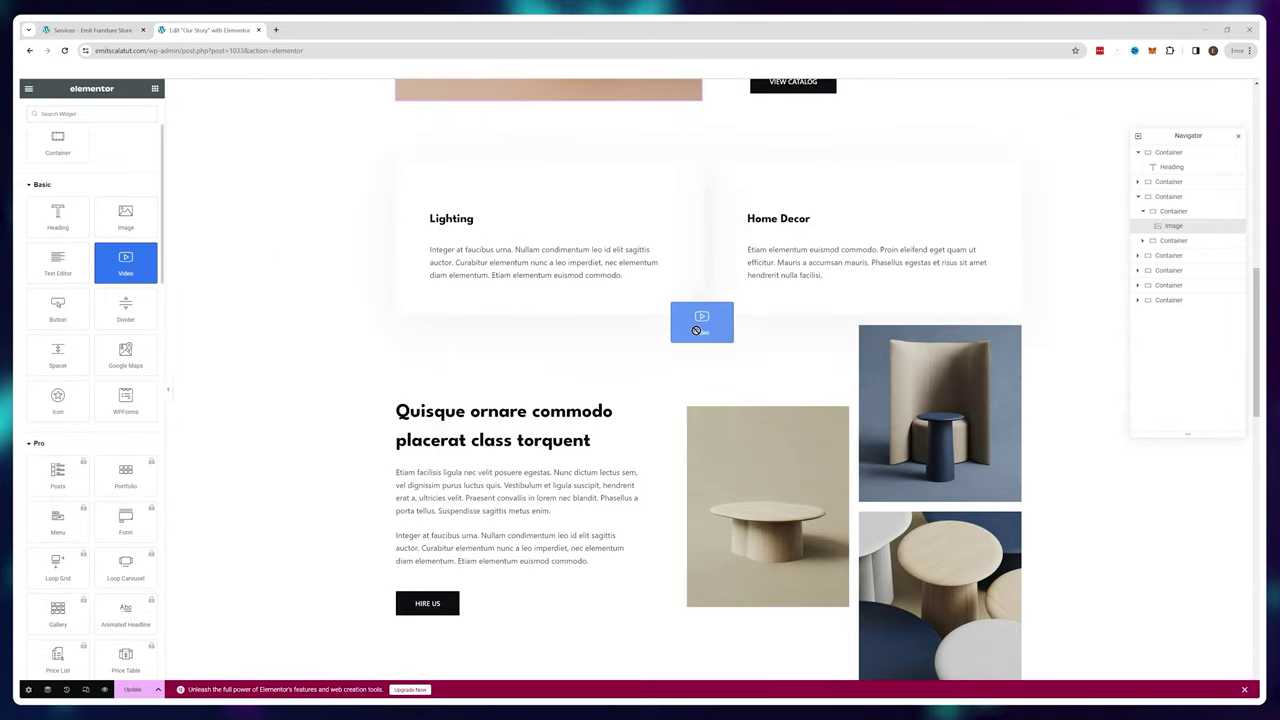
drag(709, 150, 709, 150)
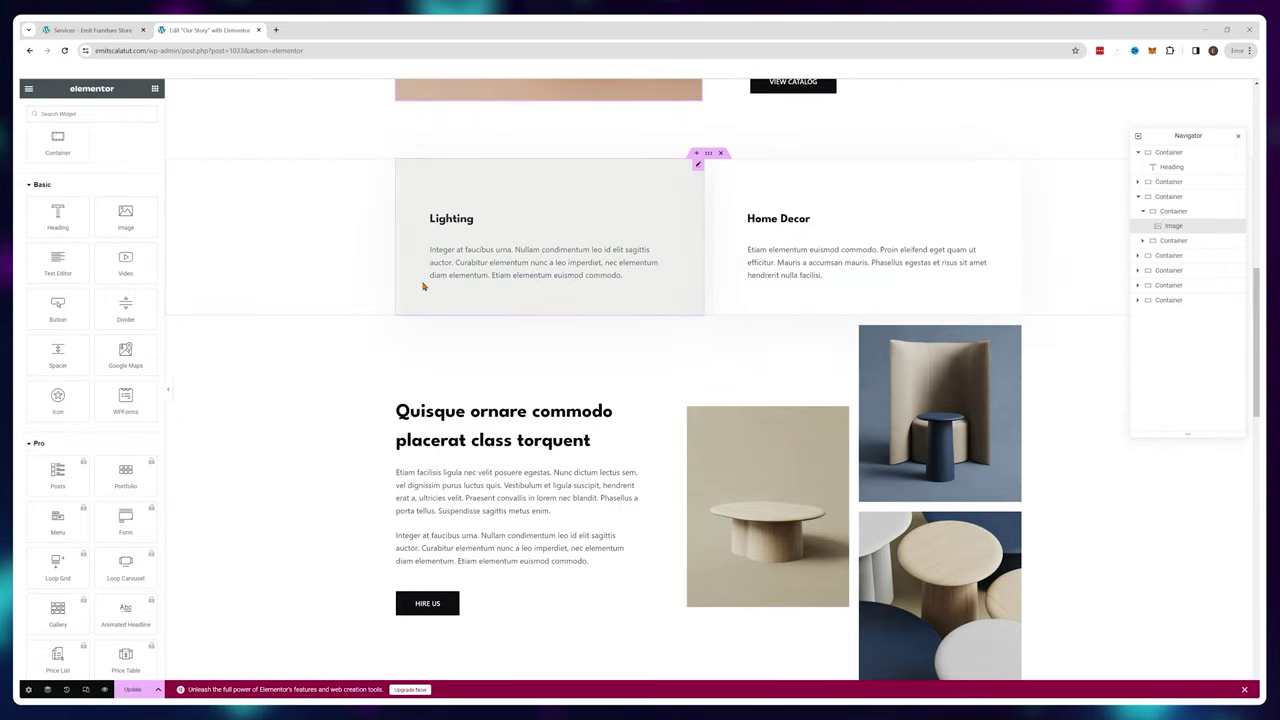
scroll(423, 286, down, 12)
scroll(423, 286, down, 3)
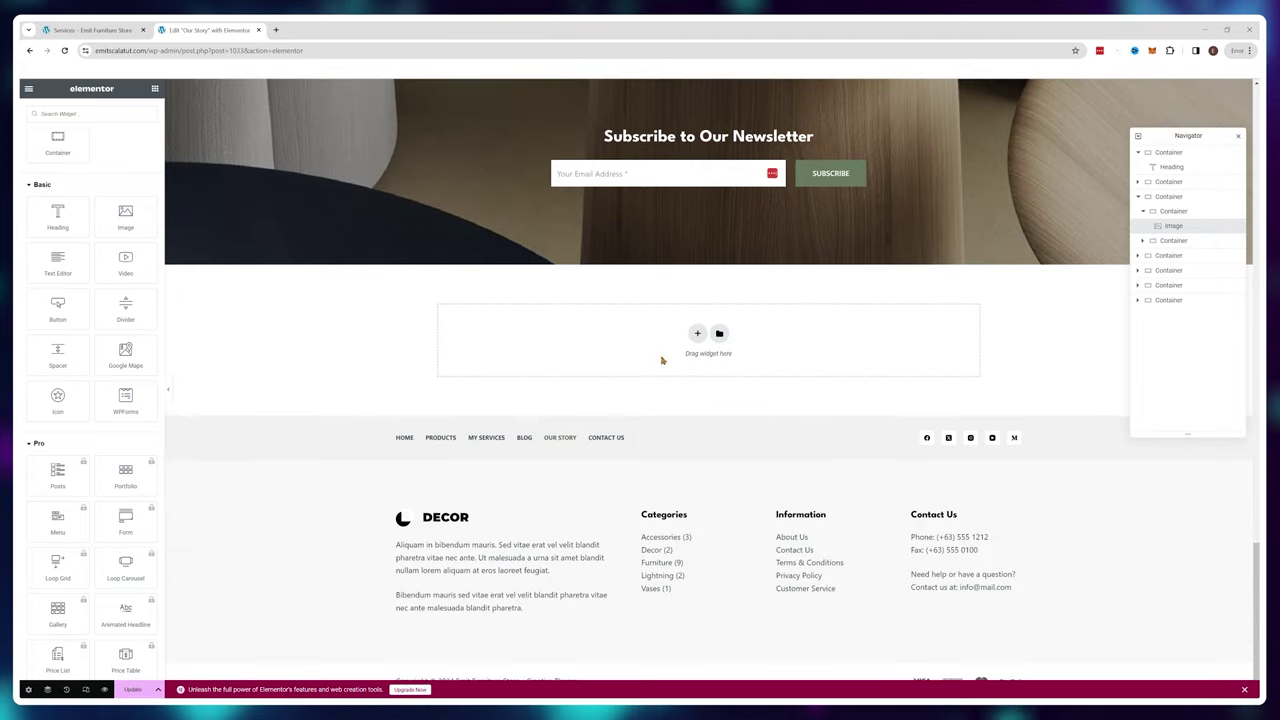
drag(125, 264, 692, 338)
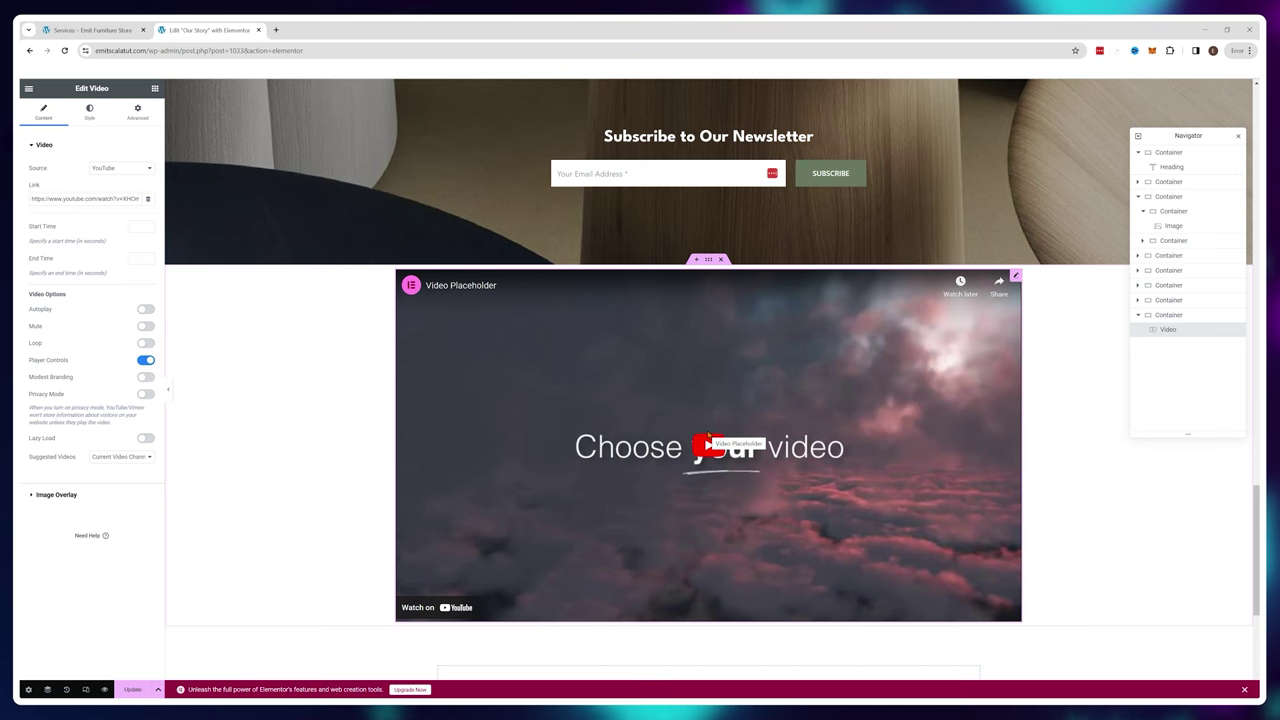
scroll(344, 338, down, 3)
click(155, 88)
scroll(113, 286, down, 8)
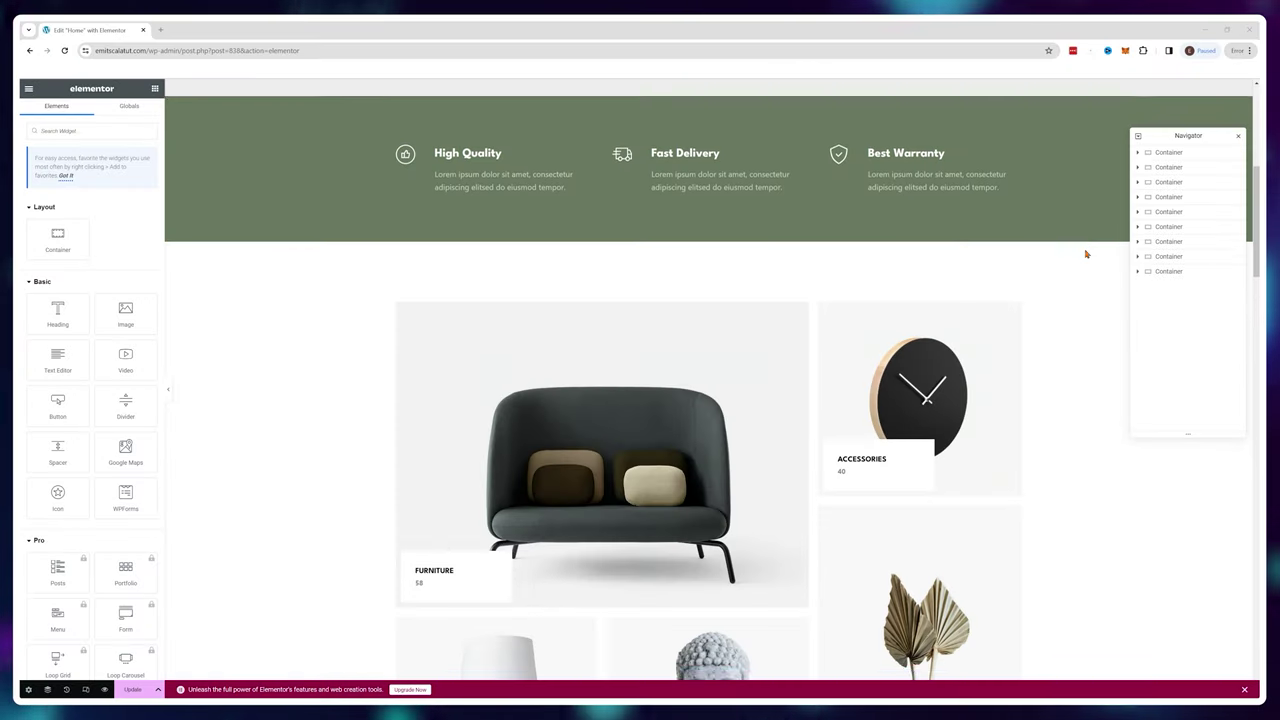
scroll(1086, 254, down, 15)
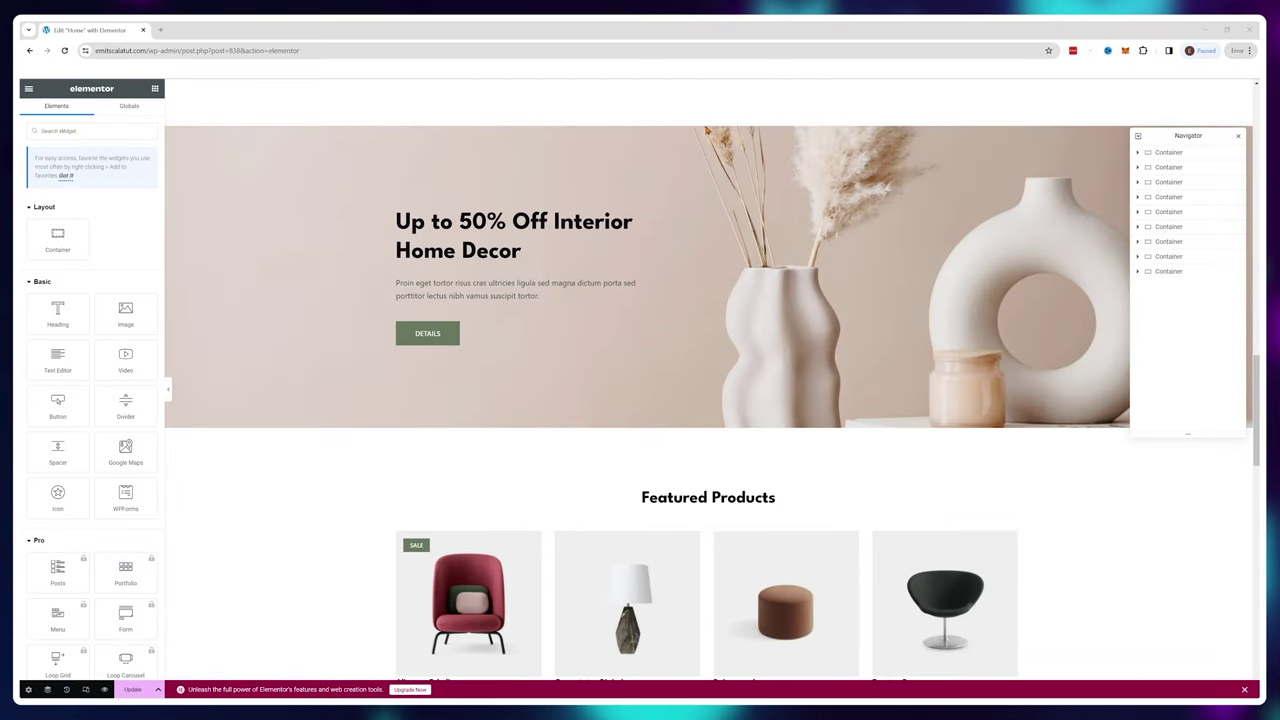
- Duplicate the Up to 50% Off banner container
right_click(708, 121)
click(729, 150)
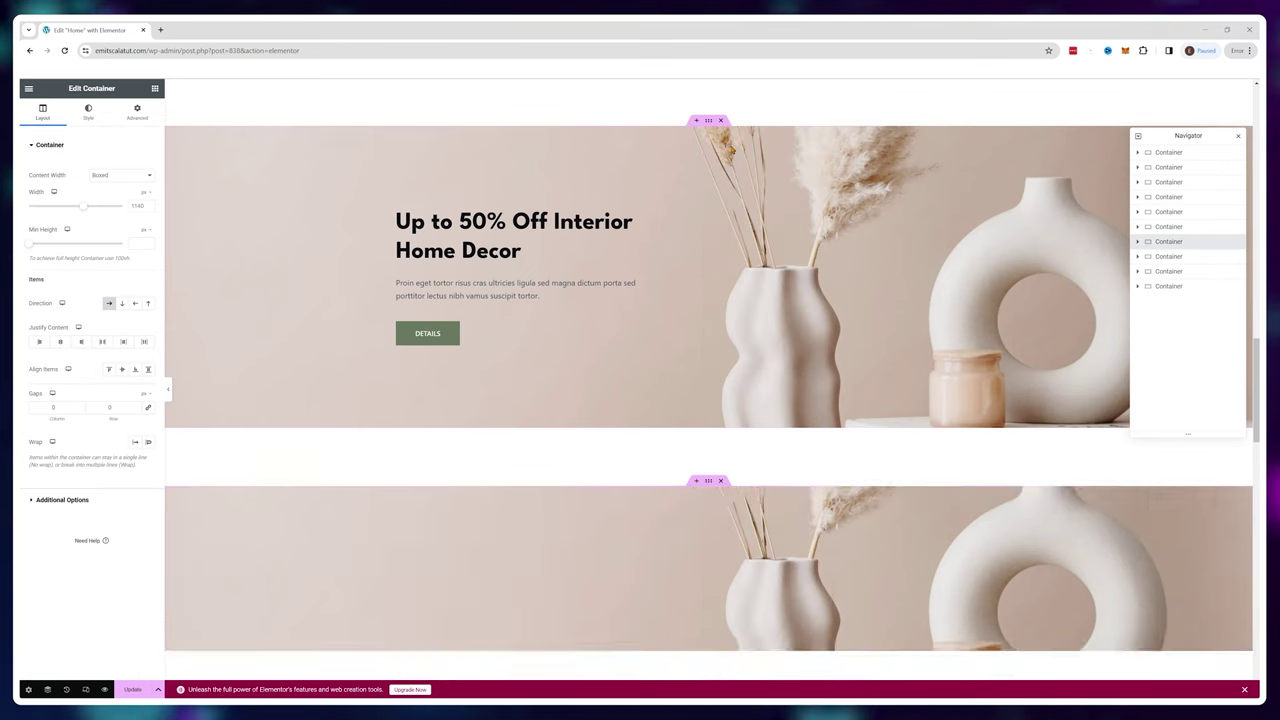
- Move the banner copy below the Latest News posts and centre its Details button
scroll(680, 349, down, 2)
scroll(705, 255, down, 12)
drag(708, 290, 720, 262)
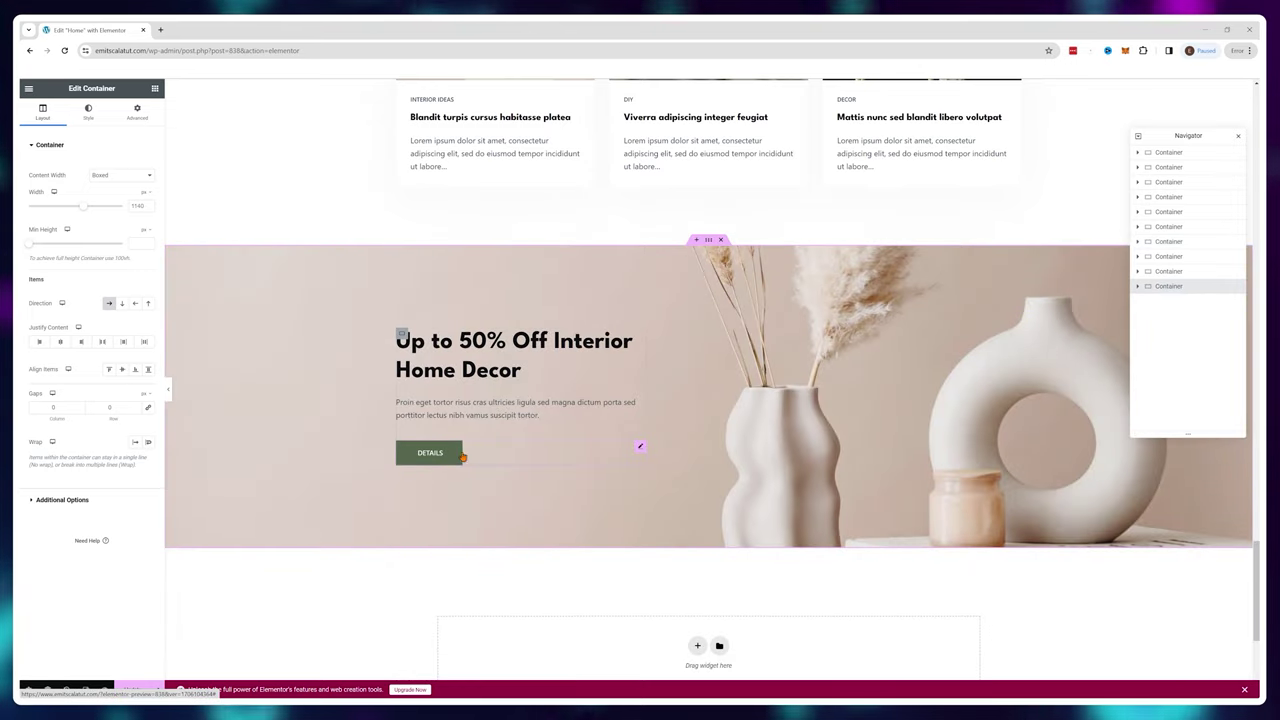
click(580, 444)
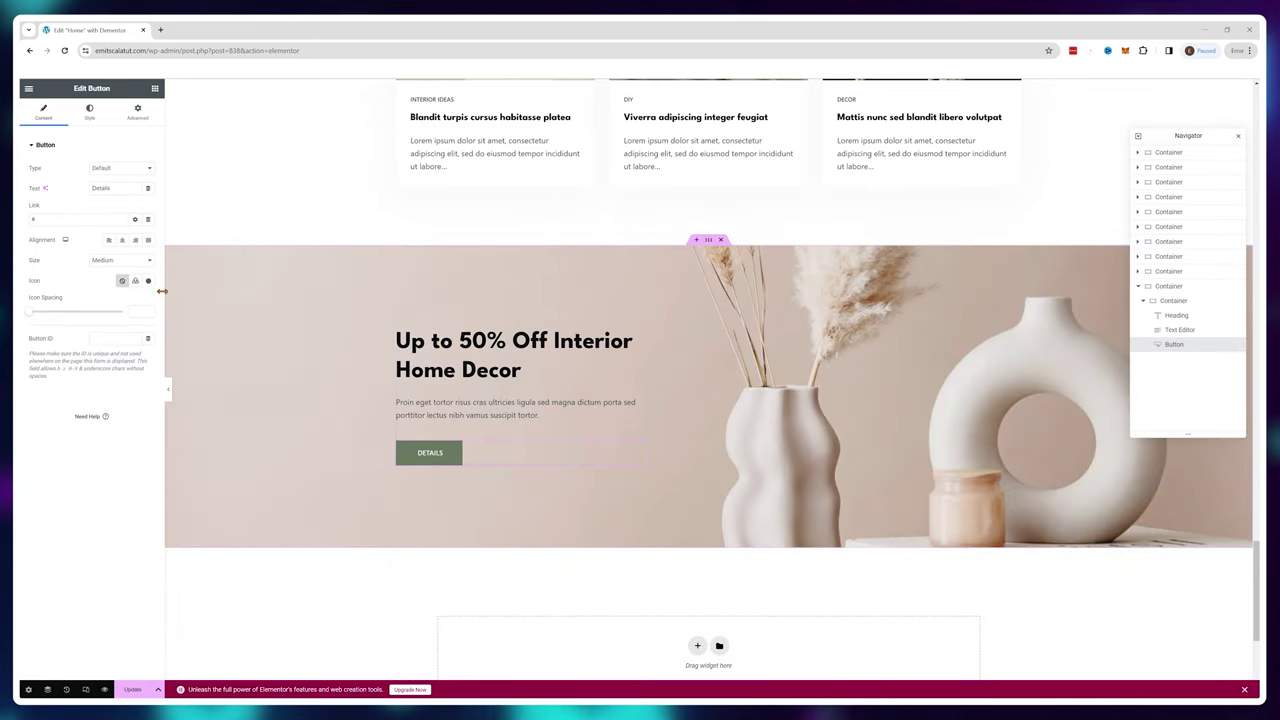
click(122, 241)
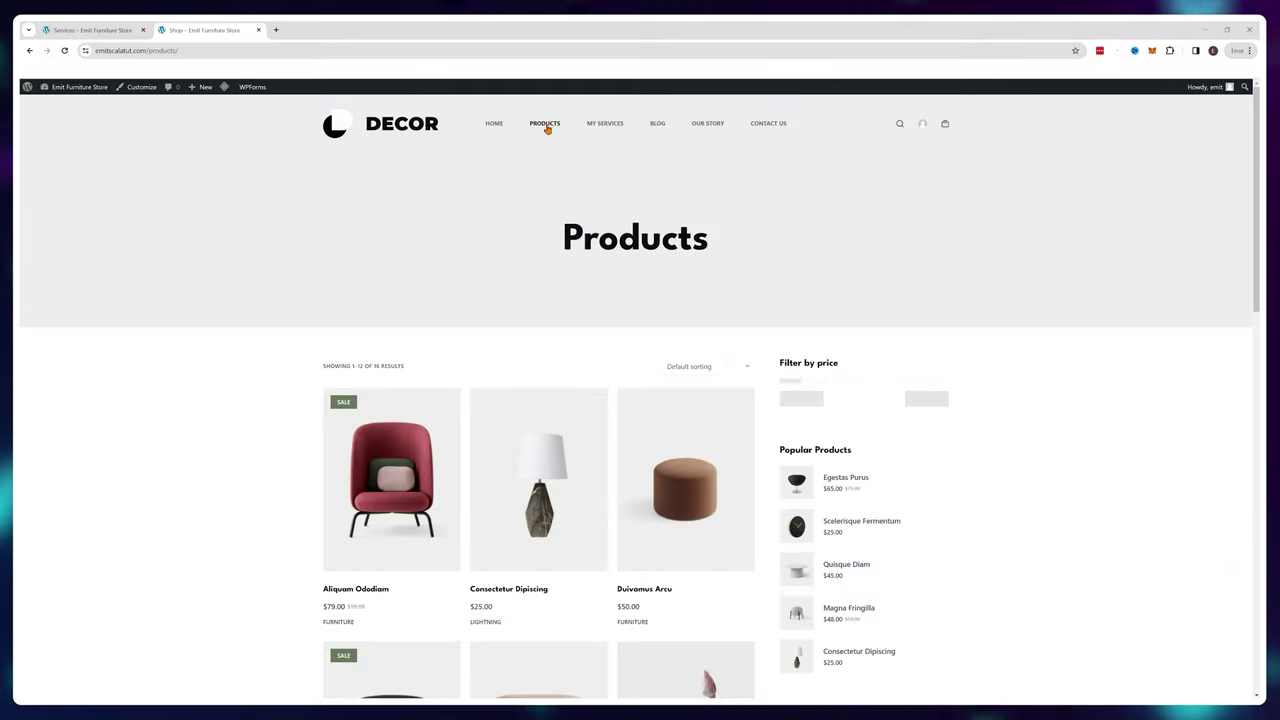
- View the red Aliquam Ododiam chair's product page, then return to the admin Dashboard
scroll(912, 307, down, 2)
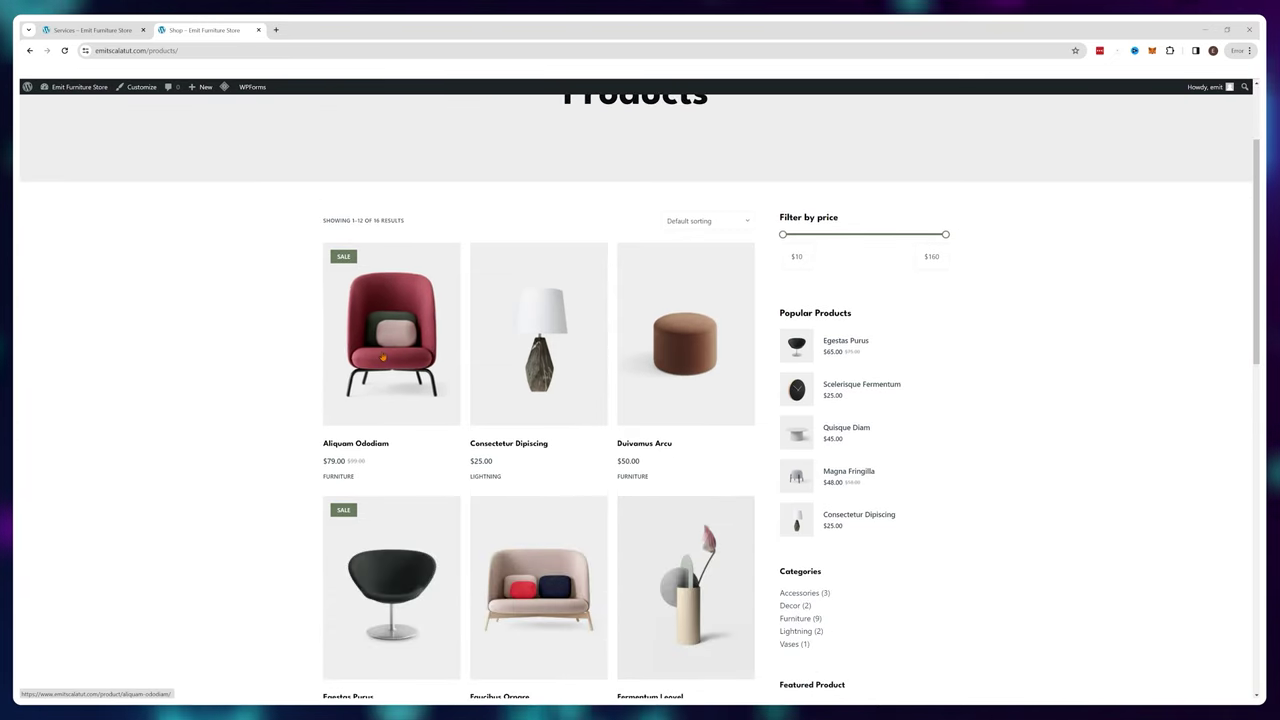
click(383, 357)
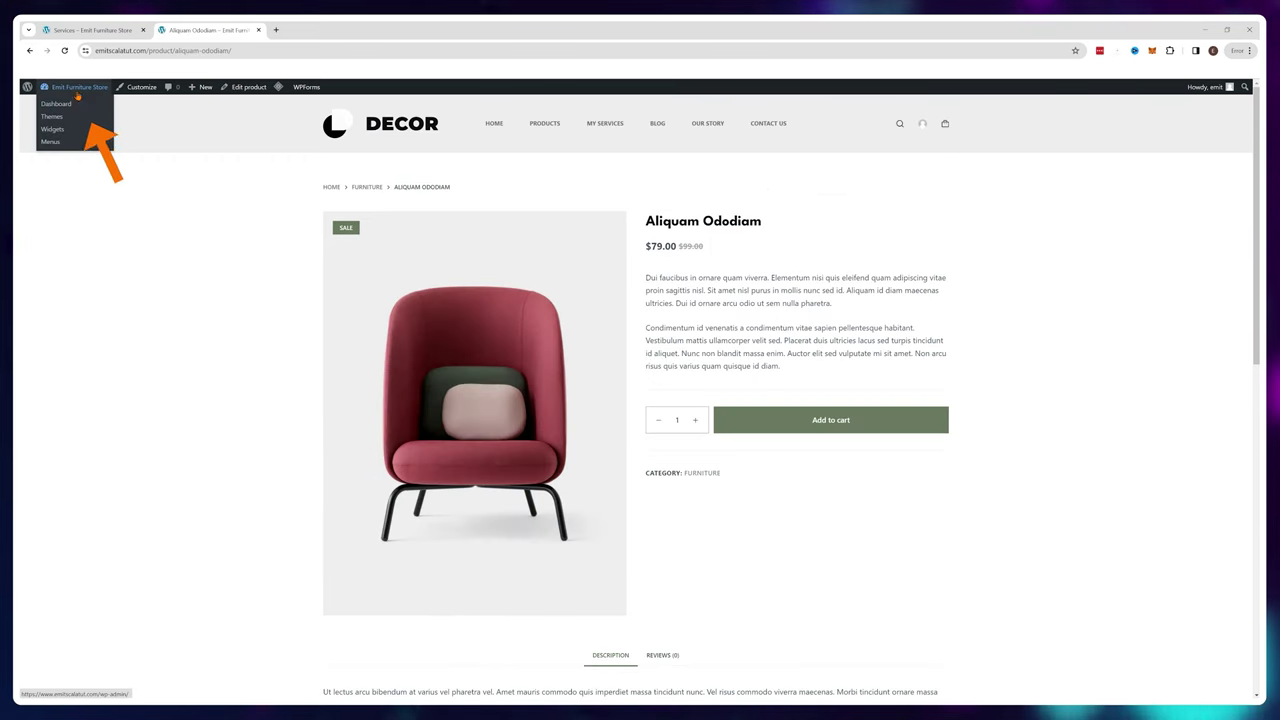
click(73, 106)
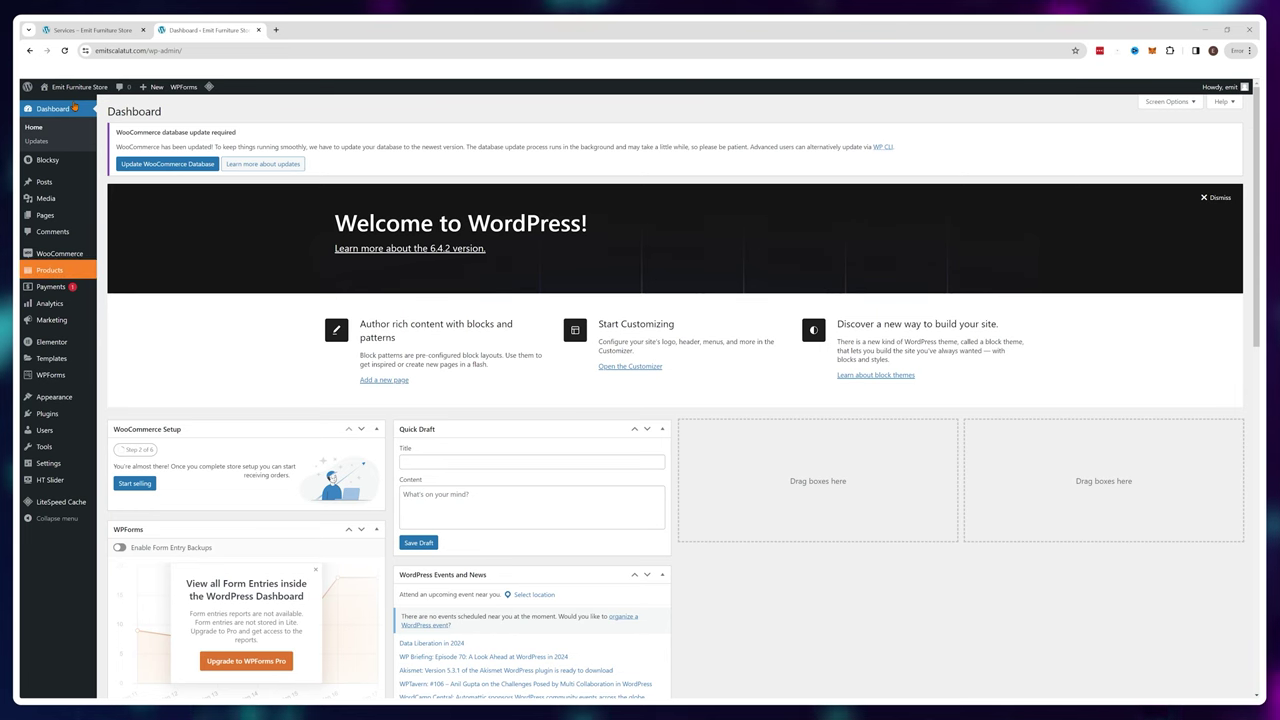
- Open the Egestas Purus product for editing from the All Products list
mouse_move(68, 274)
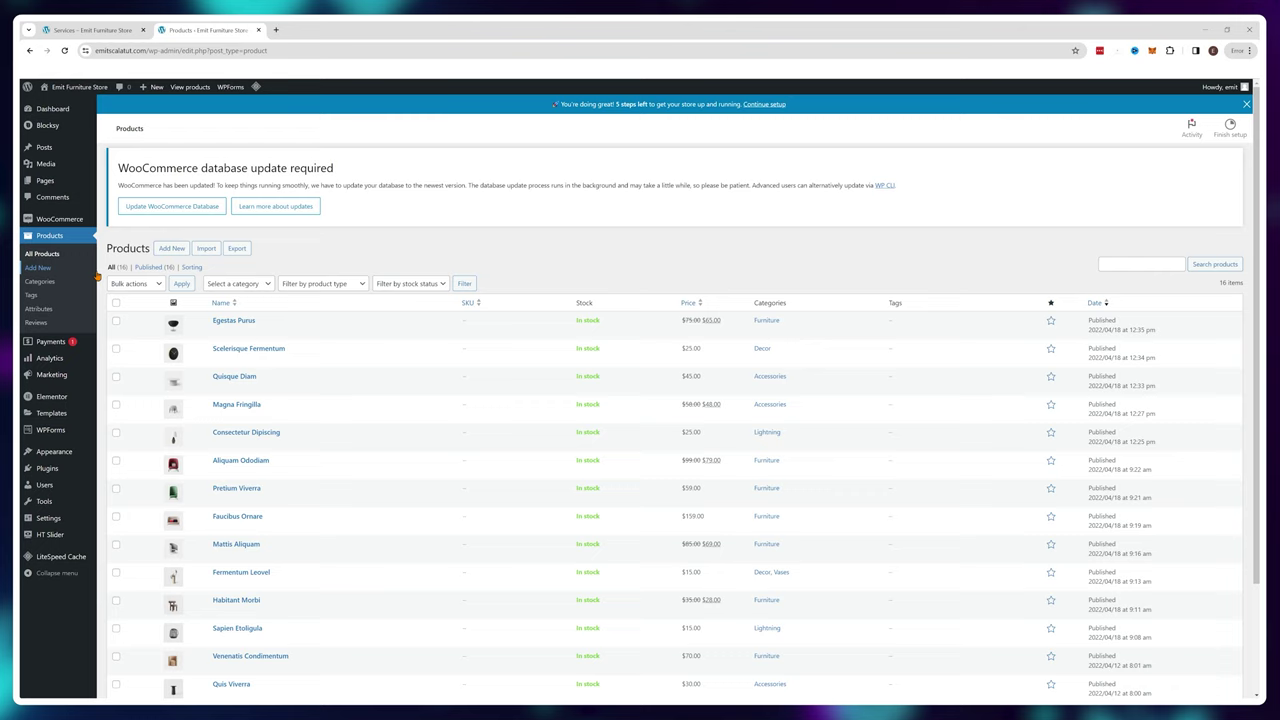
scroll(500, 340, down, 3)
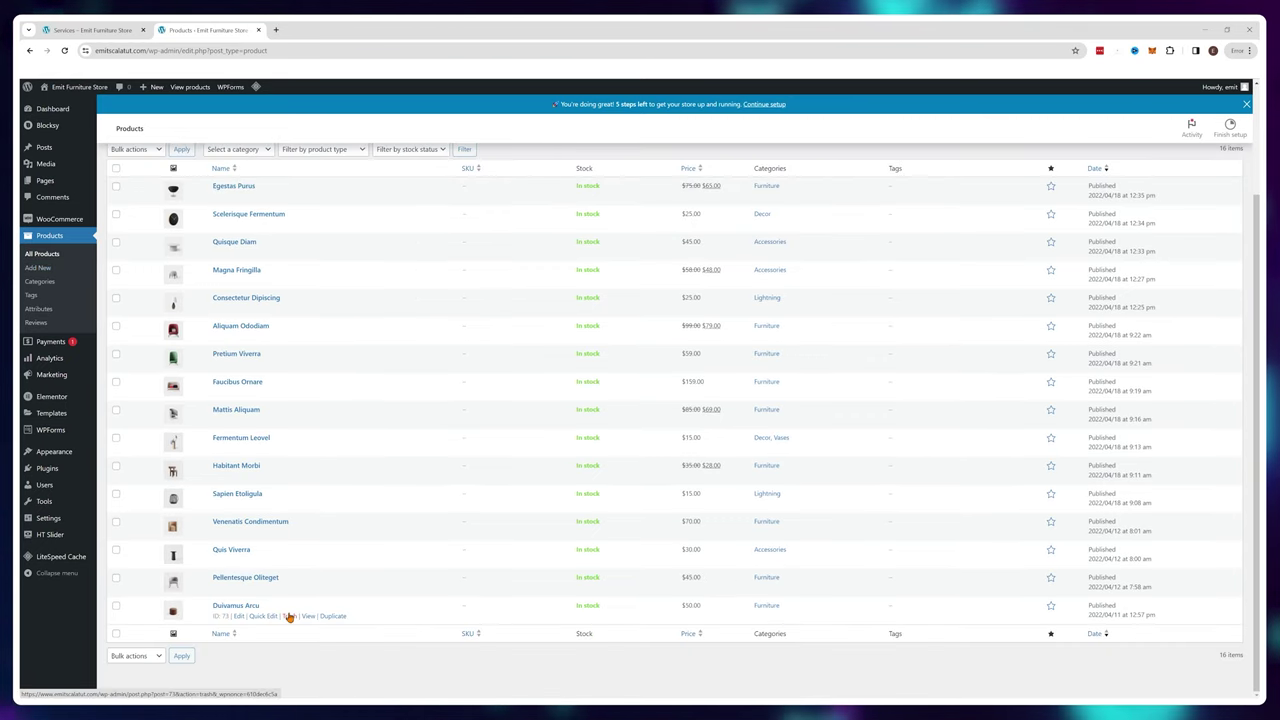
scroll(250, 450, up, 3)
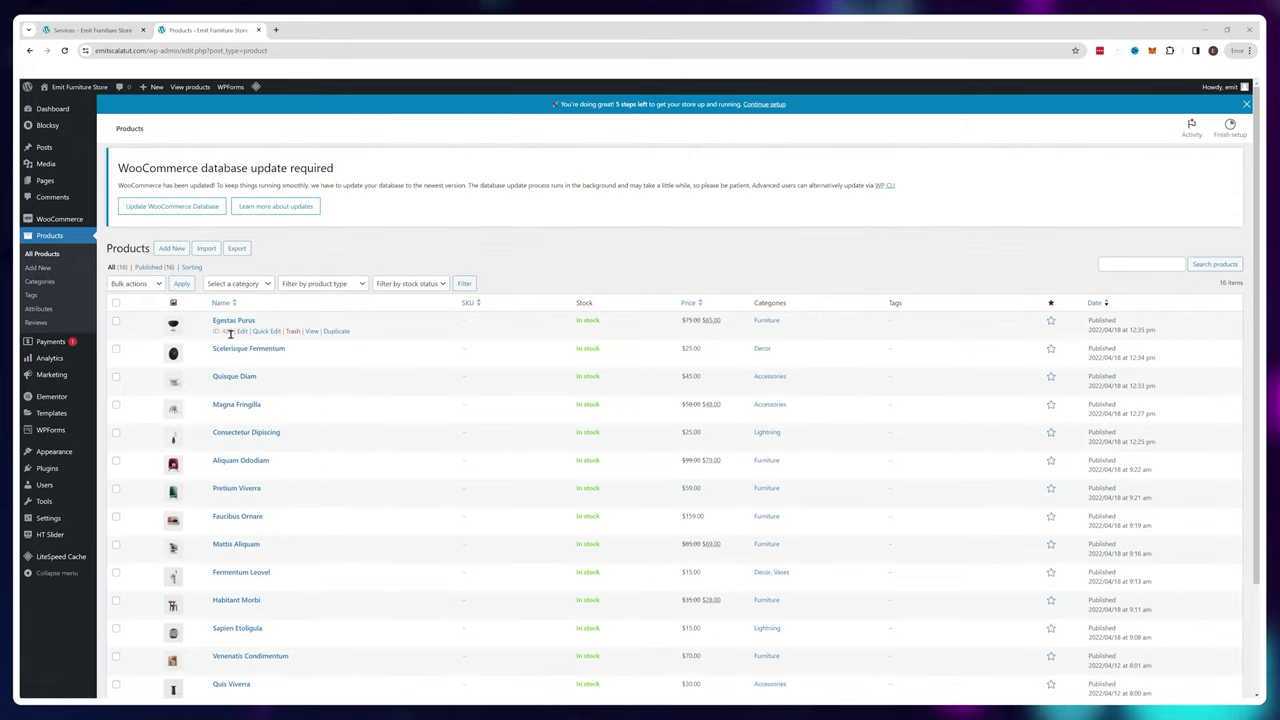
click(243, 332)
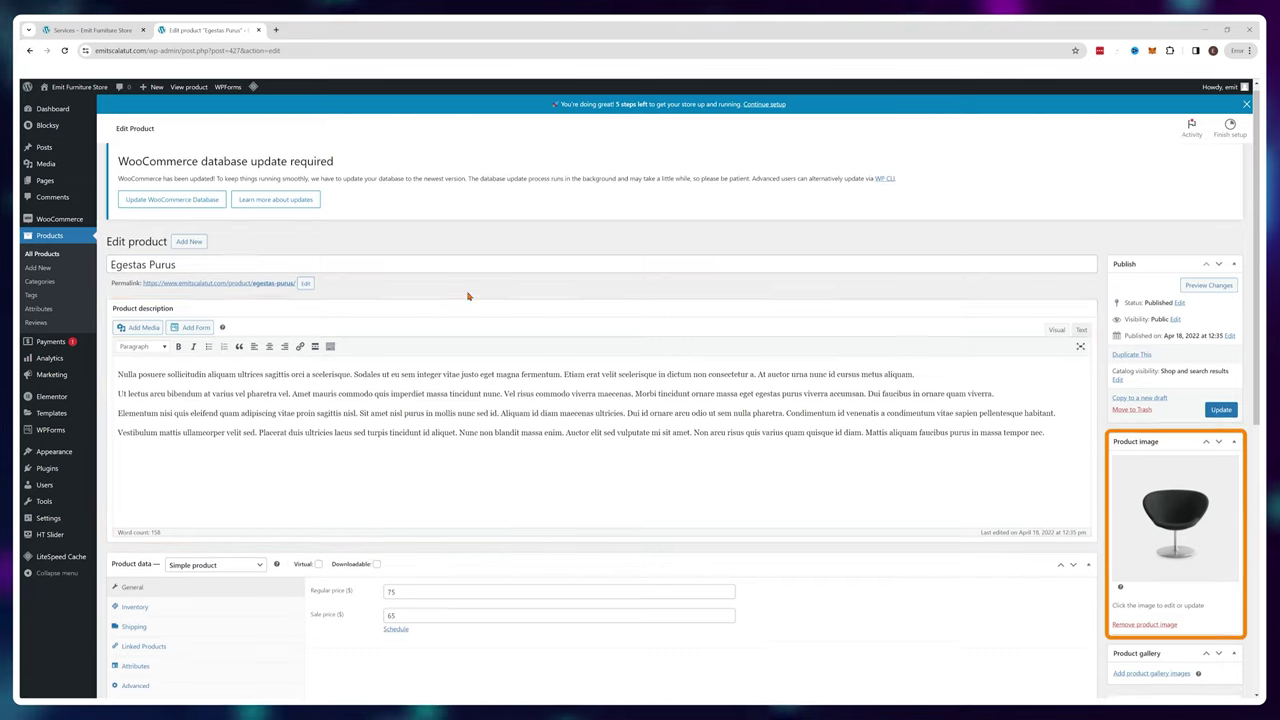
- Review the product's image and categories, then its Inventory and Attributes tabs
scroll(467, 294, down, 3)
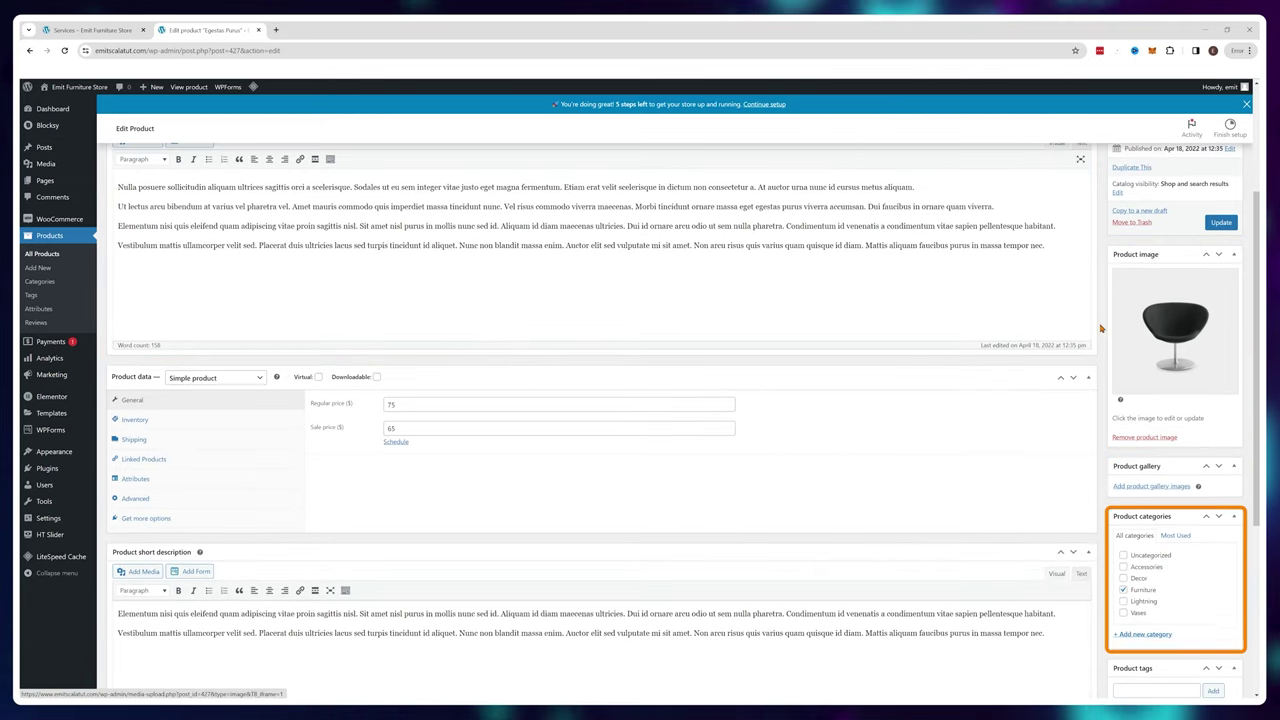
scroll(1100, 327, down, 1)
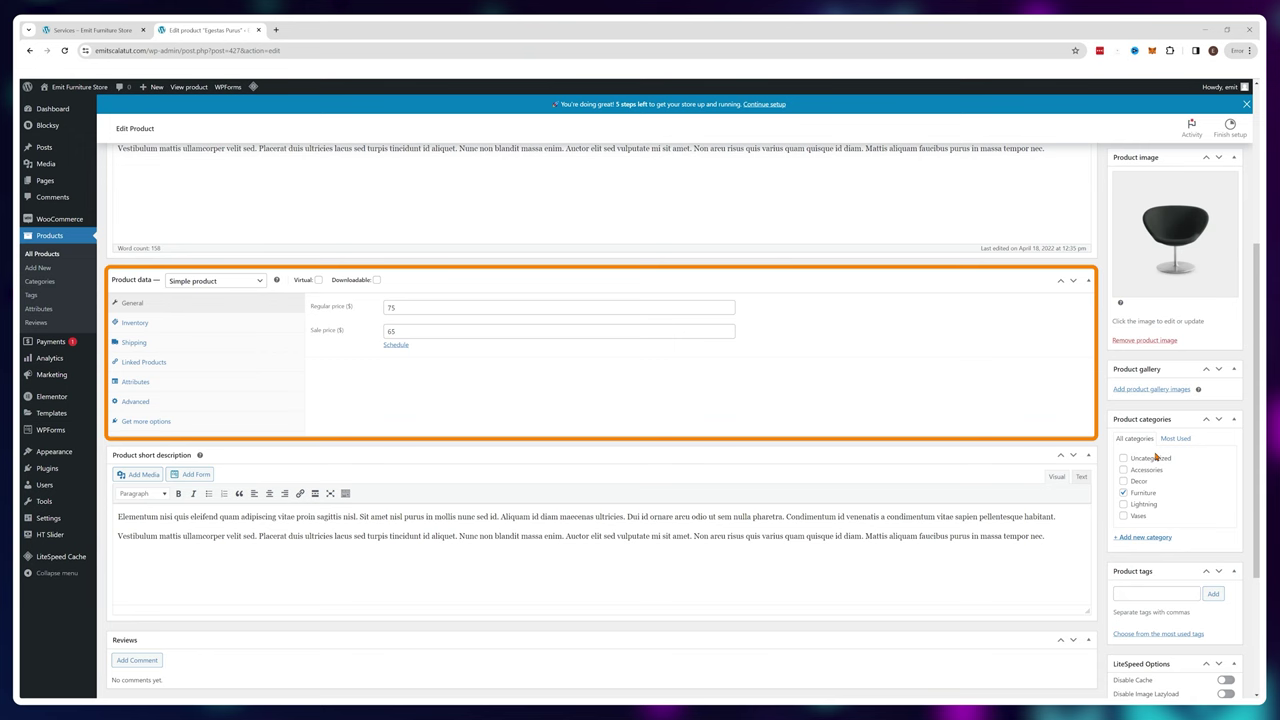
click(209, 331)
click(201, 379)
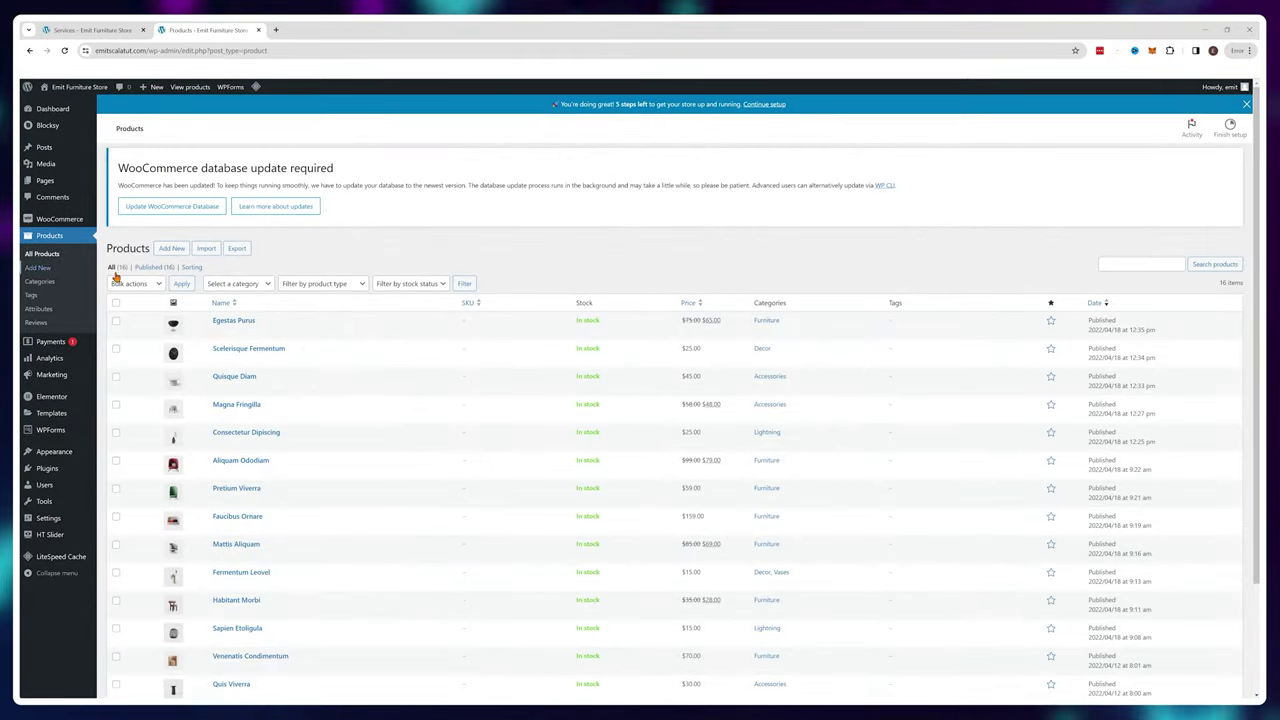
scroll(518, 340, down, 3)
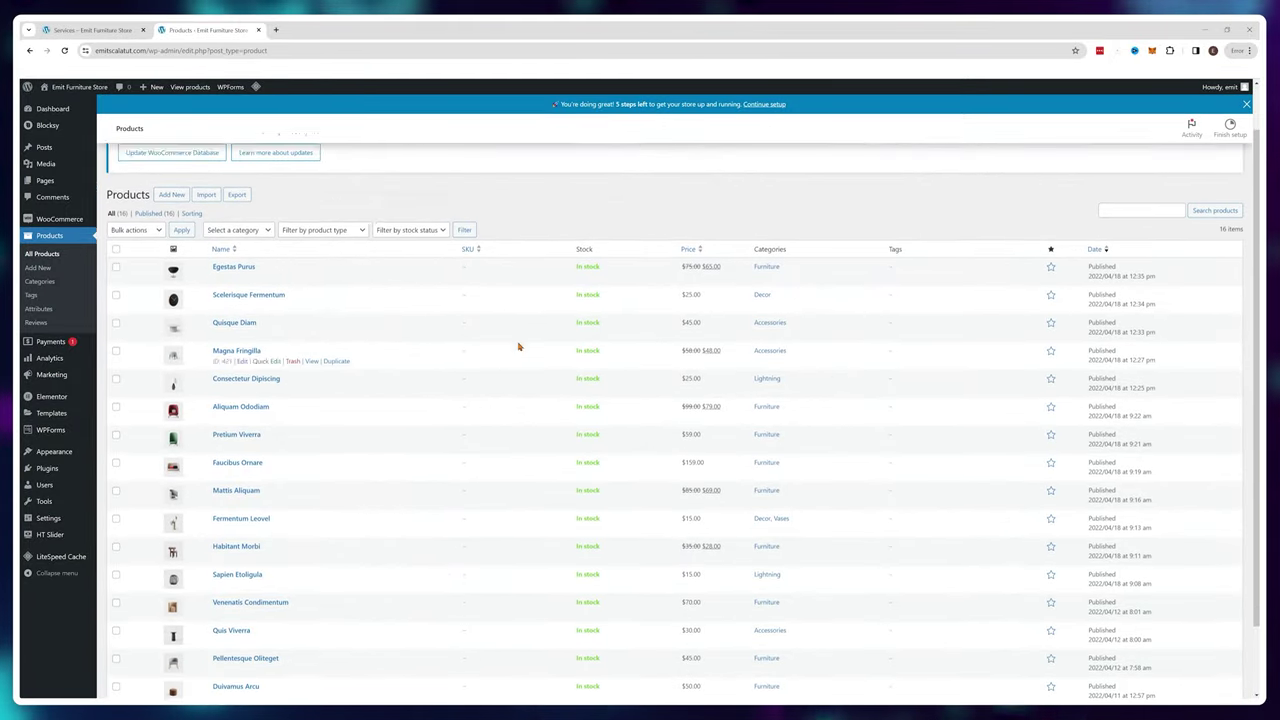